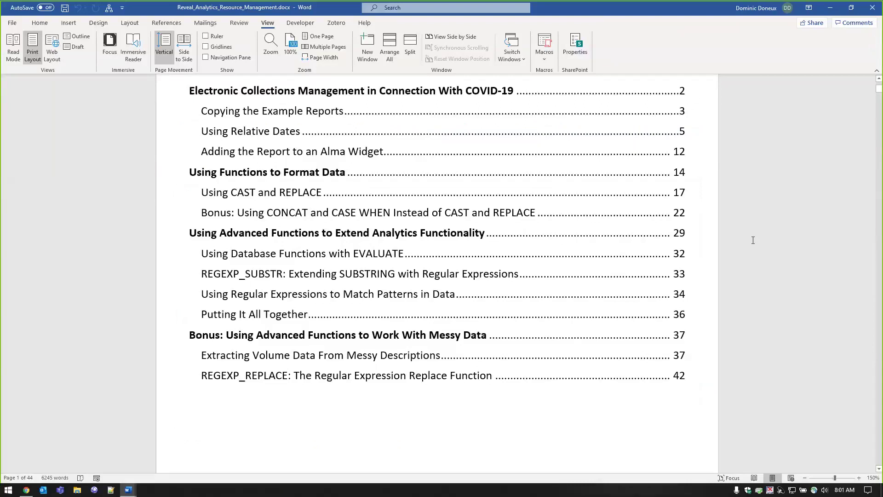
{"action": "scroll", "coordinate": [753, 239], "scroll_direction": "down", "scroll_amount": 5}
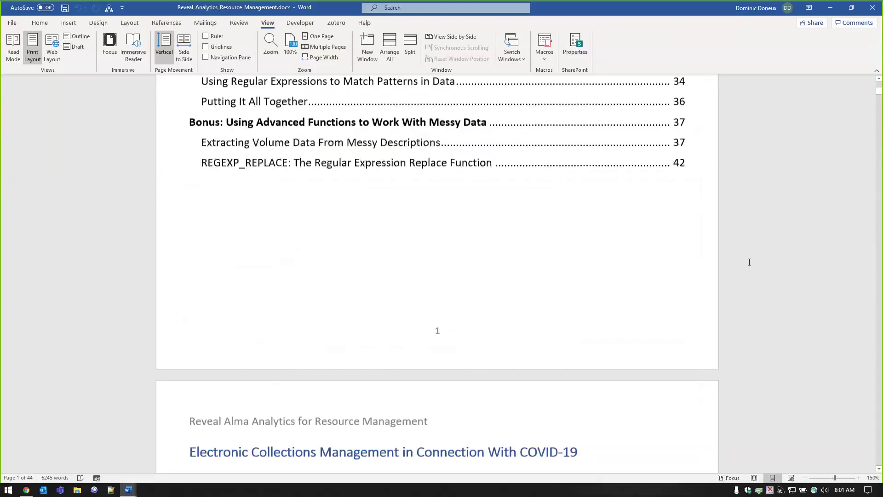
{"action": "scroll", "coordinate": [749, 262], "scroll_direction": "up", "scroll_amount": 7}
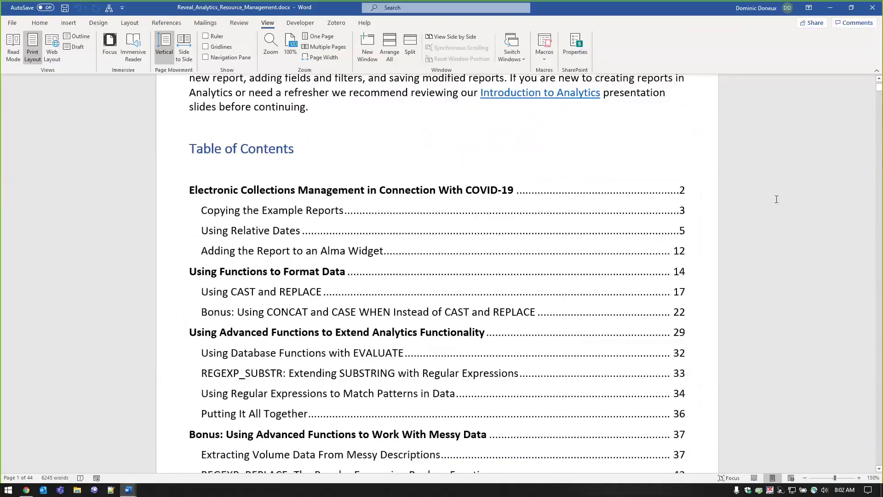
- Switch to Alma in the browser and open Design Analytics
{"action": "key", "text": "alt+Tab"}
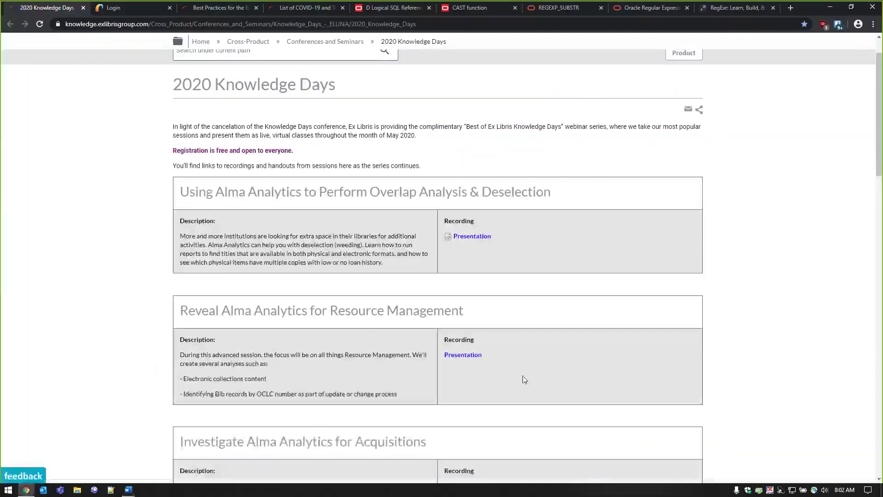
{"action": "left_click", "coordinate": [83, 8]}
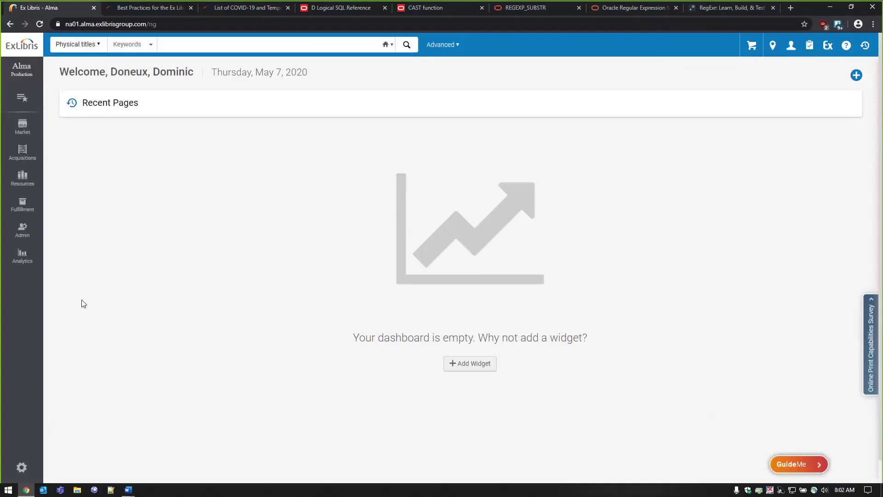
{"action": "left_click", "coordinate": [19, 262]}
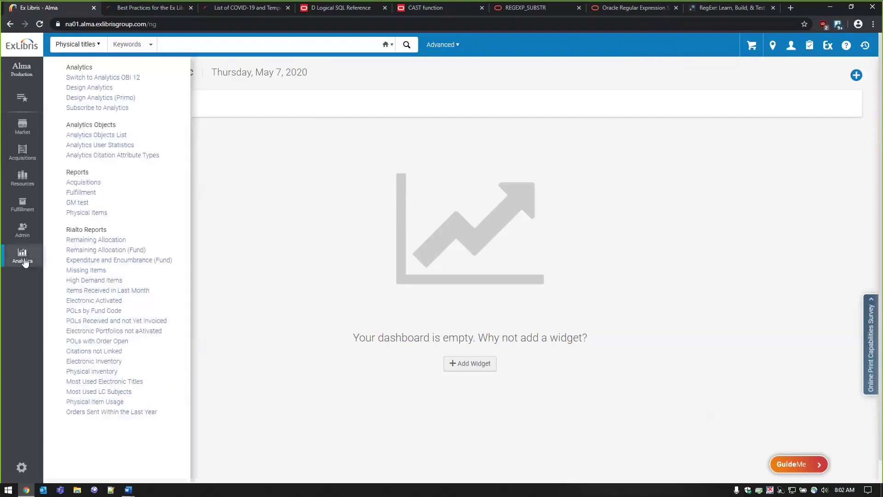
{"action": "left_click", "coordinate": [87, 88]}
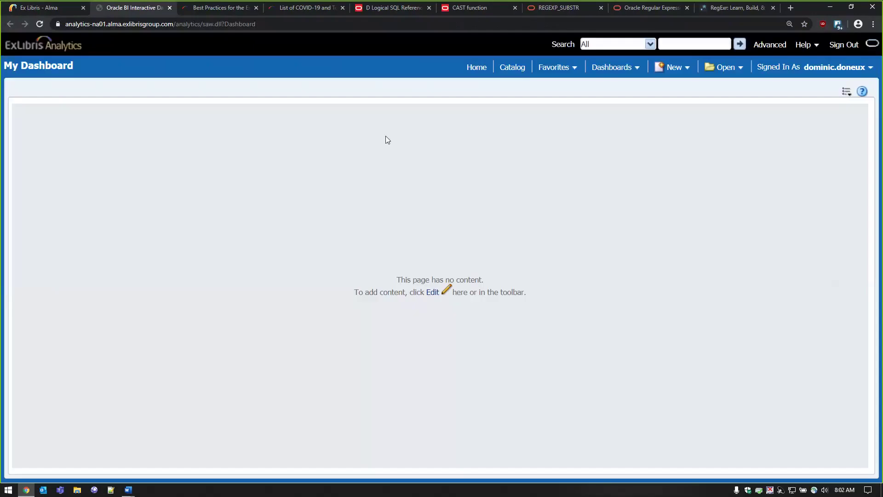
- Open the Knowledge Days 2020 folder in the catalog under Shared Folders/Community/Reports/Shared Reports
{"action": "left_click", "coordinate": [519, 72]}
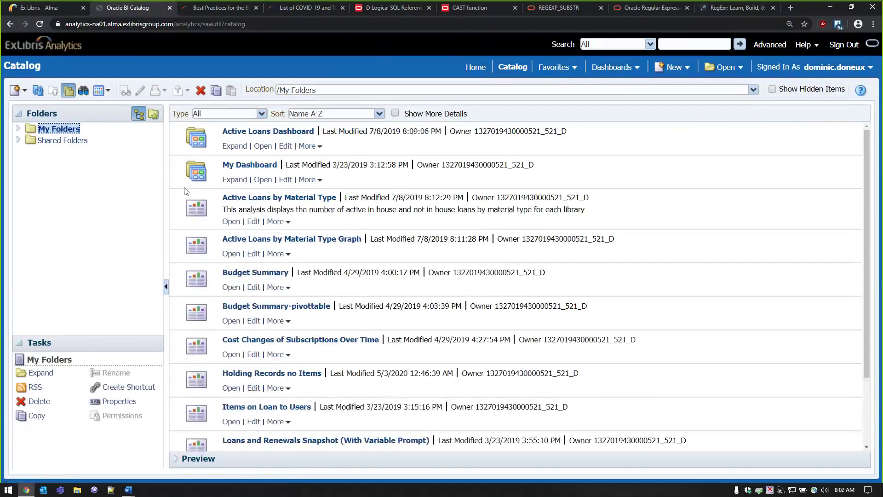
{"action": "left_click", "coordinate": [65, 140]}
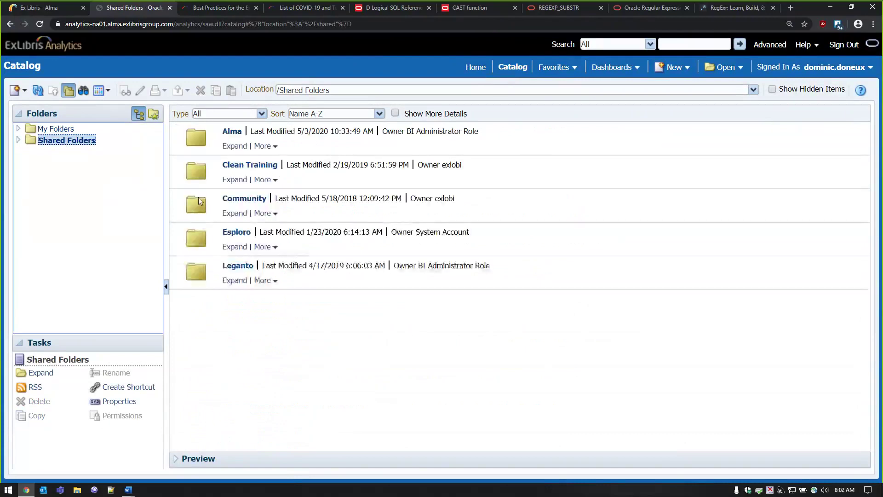
{"action": "left_click", "coordinate": [237, 215]}
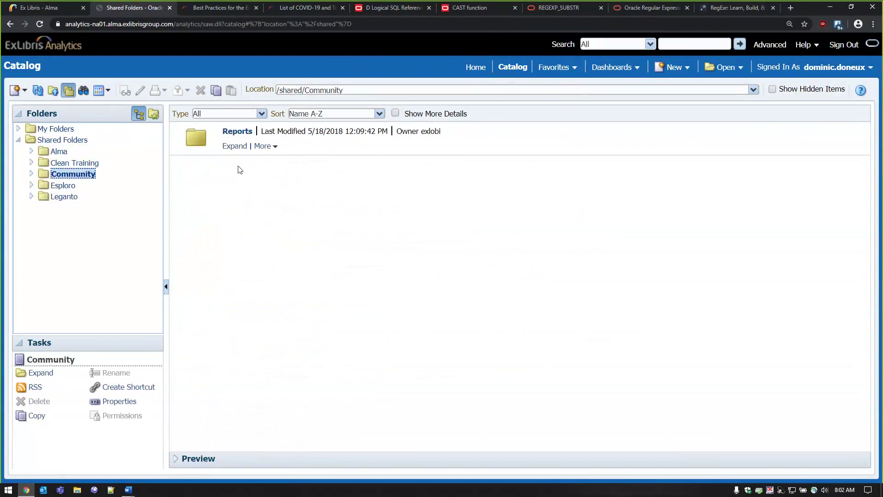
{"action": "left_click", "coordinate": [236, 146]}
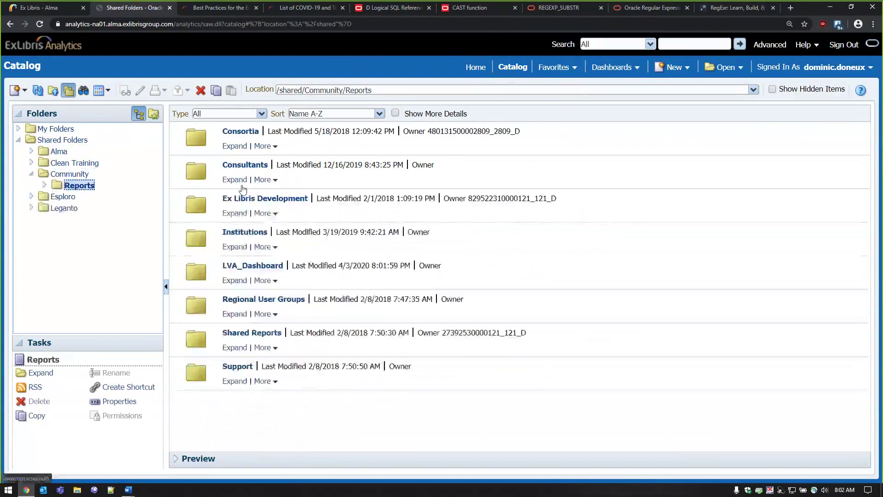
{"action": "left_click", "coordinate": [235, 348]}
{"action": "left_click", "coordinate": [235, 222]}
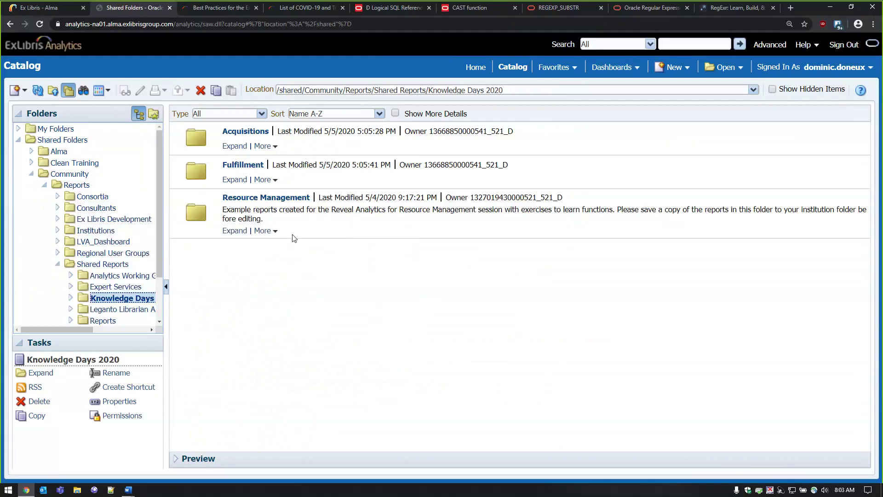
- Copy the Resource Management folder and paste it into the Reports folder of Clean Training
{"action": "left_click", "coordinate": [263, 230]}
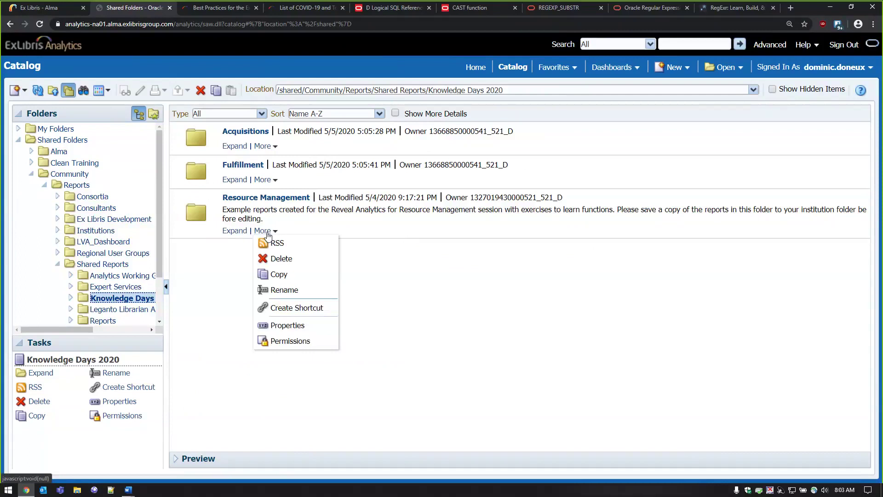
{"action": "left_click", "coordinate": [285, 275]}
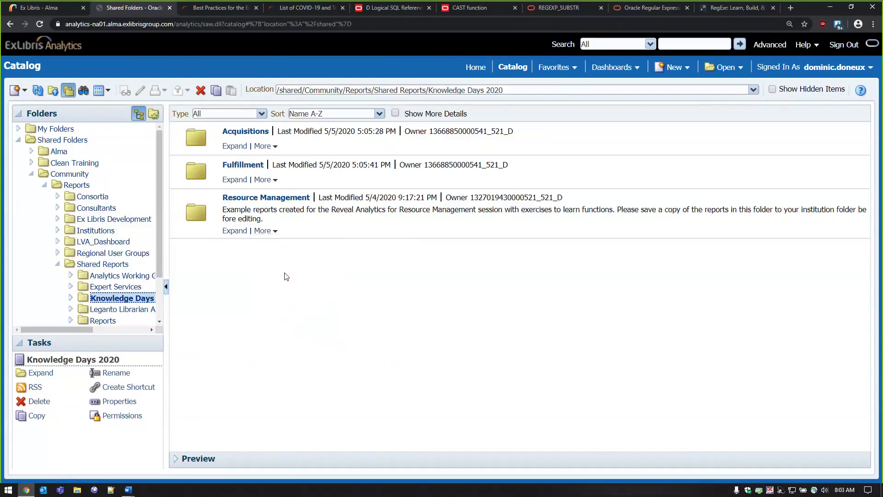
{"action": "left_click", "coordinate": [66, 163]}
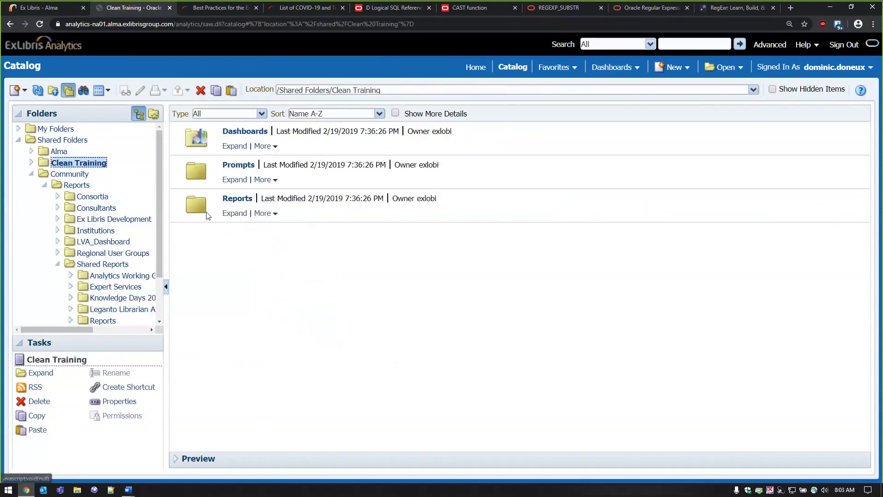
{"action": "left_click", "coordinate": [240, 215]}
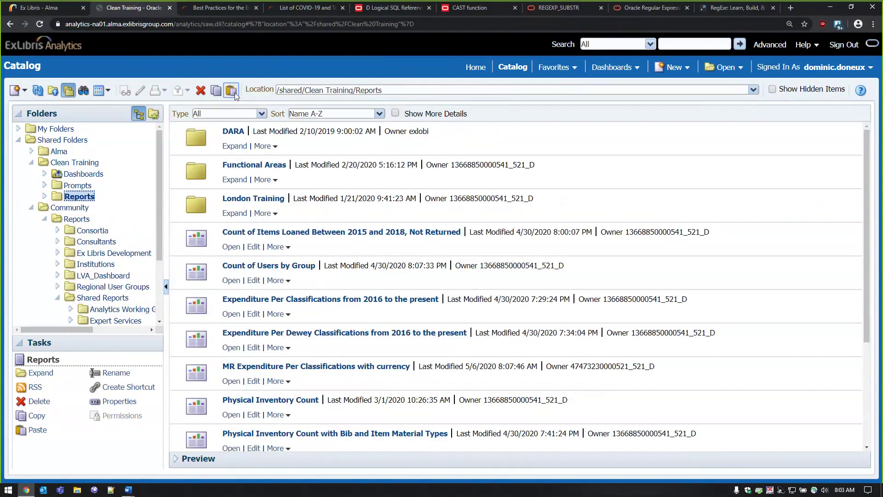
{"action": "scroll", "coordinate": [422, 278], "scroll_direction": "down", "scroll_amount": 4}
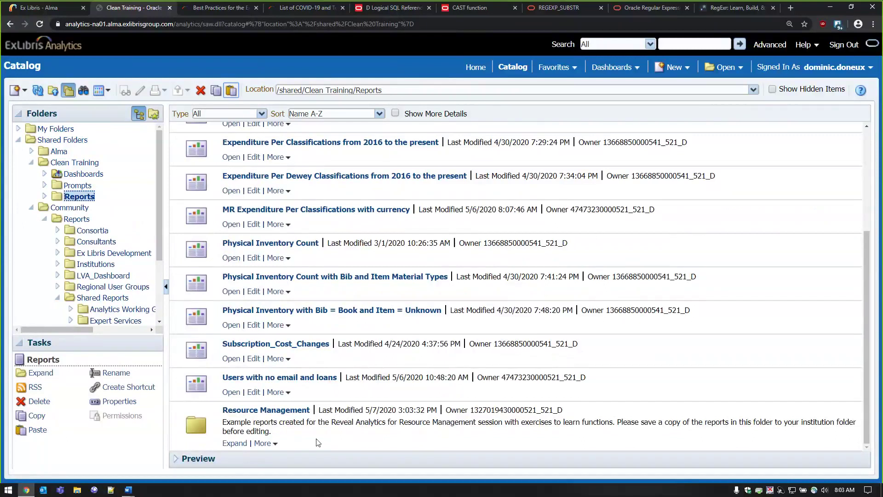
- Open the pasted Resource Management folder and its report "1. Upcoming Electronic Collection Deactivations" for editing
{"action": "left_click", "coordinate": [240, 442]}
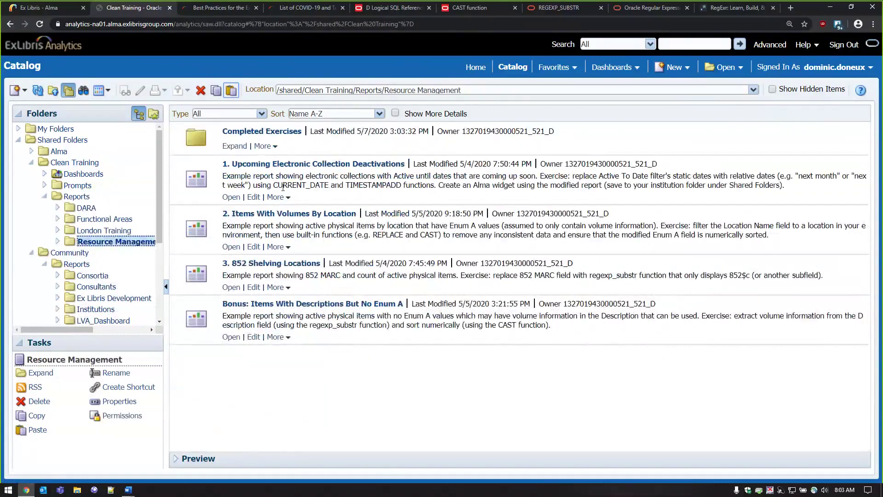
{"action": "left_click", "coordinate": [253, 197]}
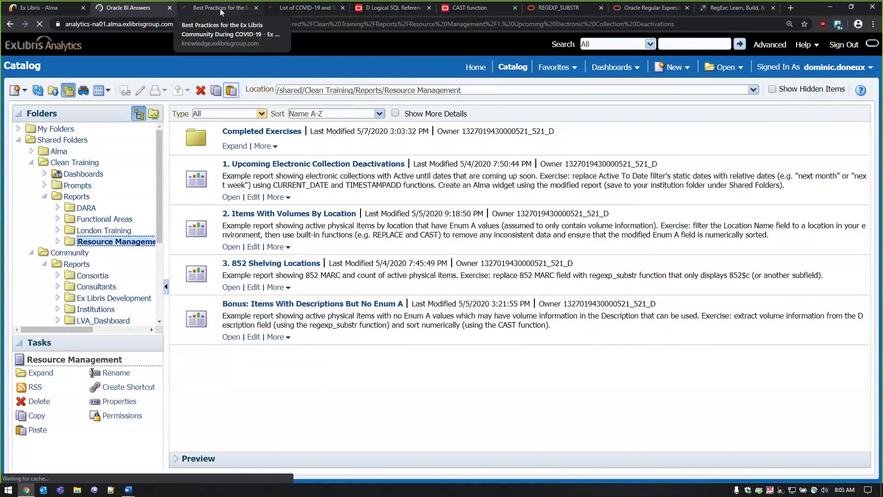
- Look through the Best Practices for the Ex Libris Community During COVID-19 page down to the product document links
{"action": "left_click", "coordinate": [219, 8]}
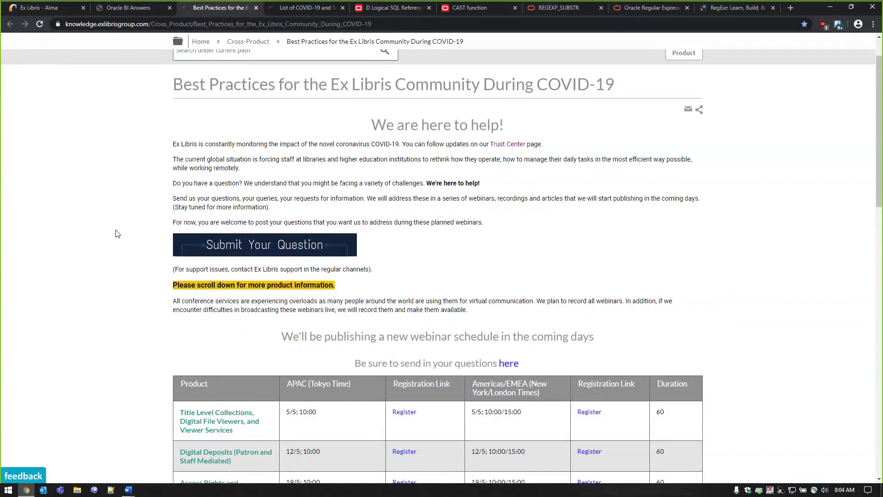
{"action": "scroll", "coordinate": [114, 268], "scroll_direction": "down", "scroll_amount": 4}
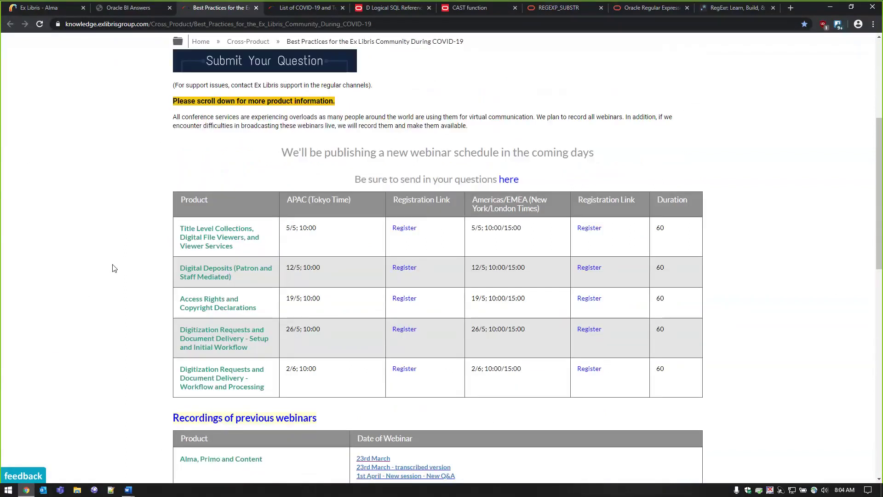
{"action": "scroll", "coordinate": [114, 268], "scroll_direction": "down", "scroll_amount": 12}
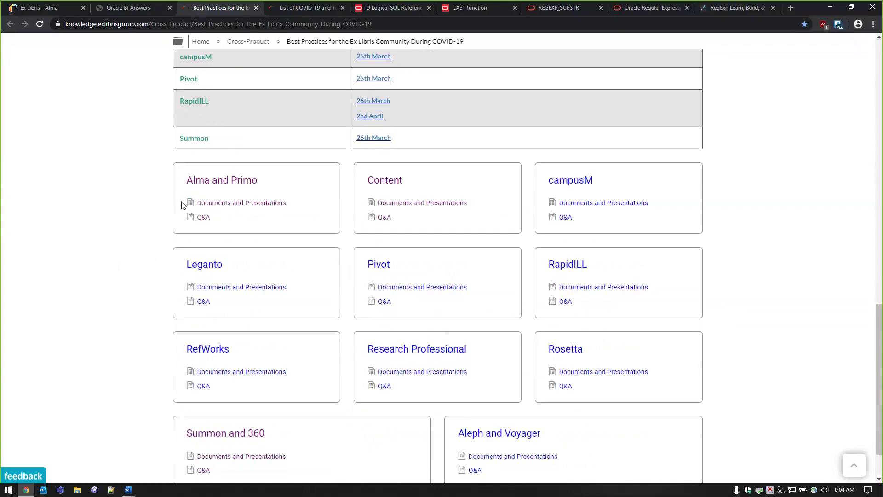
- Examine the List of COVID-19 and Temporarily Free Resources, including the open access end date for Annual Reviews
{"action": "left_click", "coordinate": [303, 8]}
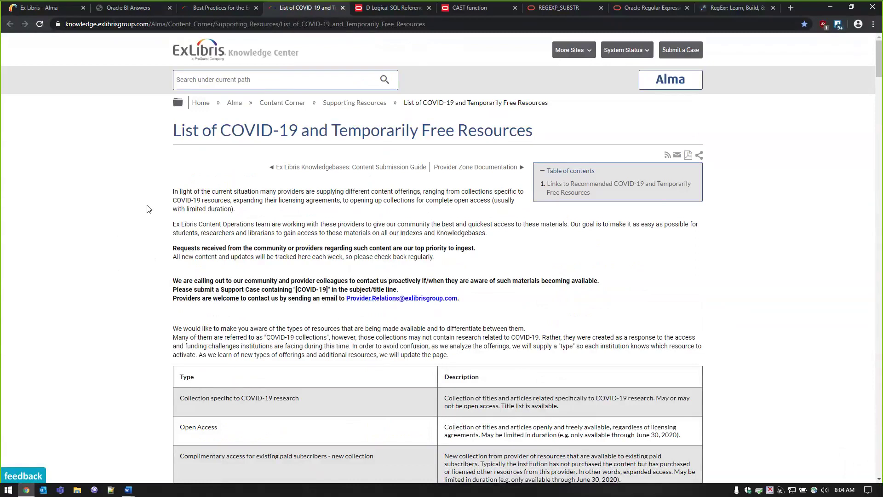
{"action": "scroll", "coordinate": [148, 209], "scroll_direction": "down", "scroll_amount": 4}
{"action": "scroll", "coordinate": [148, 208], "scroll_direction": "down", "scroll_amount": 9}
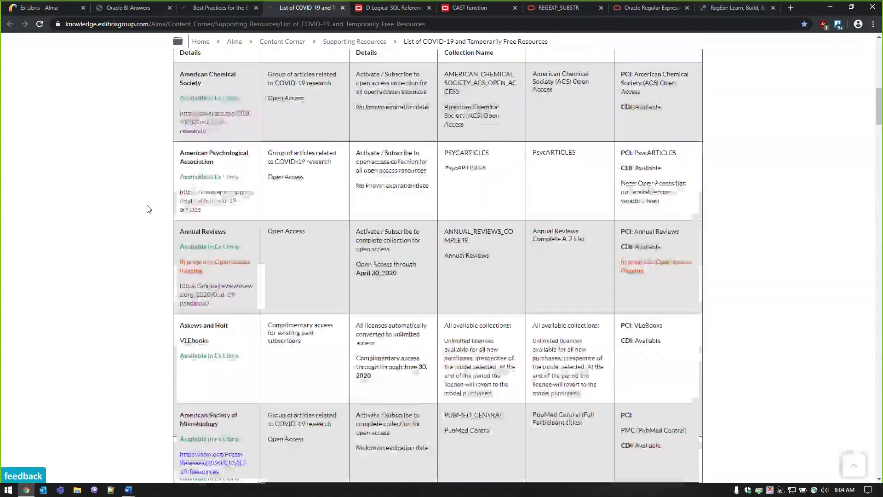
{"action": "scroll", "coordinate": [148, 209], "scroll_direction": "up", "scroll_amount": 1}
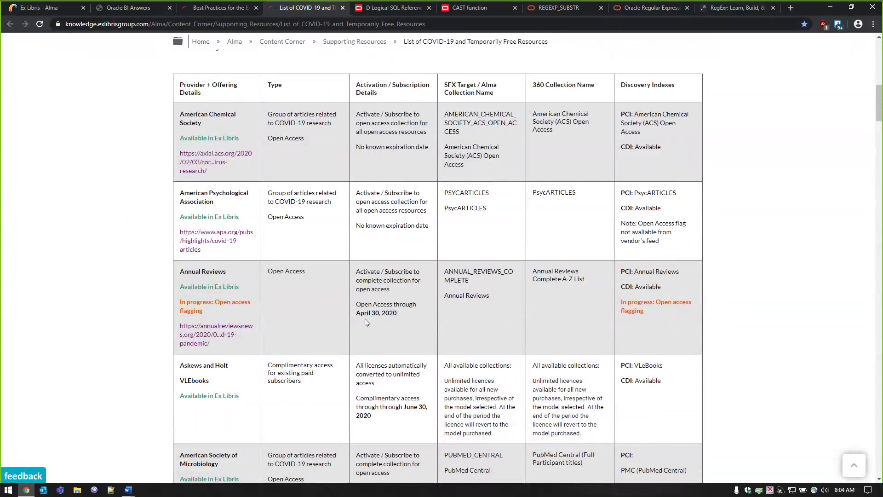
{"action": "left_click_drag", "start_coordinate": [413, 316], "coordinate": [355, 316]}
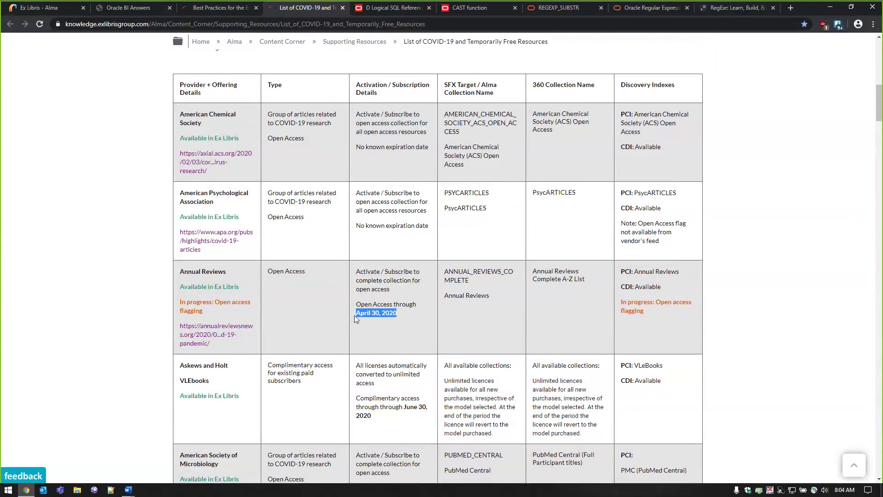
{"action": "left_click", "coordinate": [412, 322]}
{"action": "scroll", "coordinate": [412, 322], "scroll_direction": "down", "scroll_amount": 2}
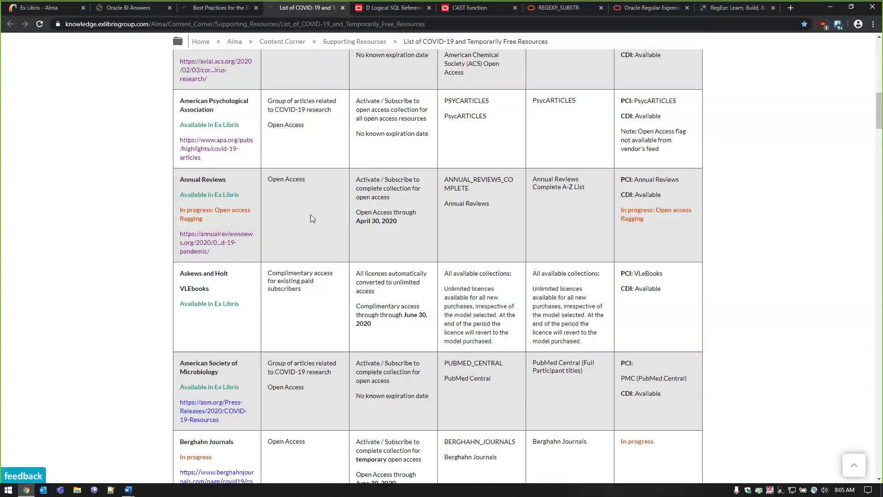
- Return to the Upcoming Electronic Collection Deactivations report and add the Portfolio Availability column to its criteria
{"action": "left_click", "coordinate": [128, 8]}
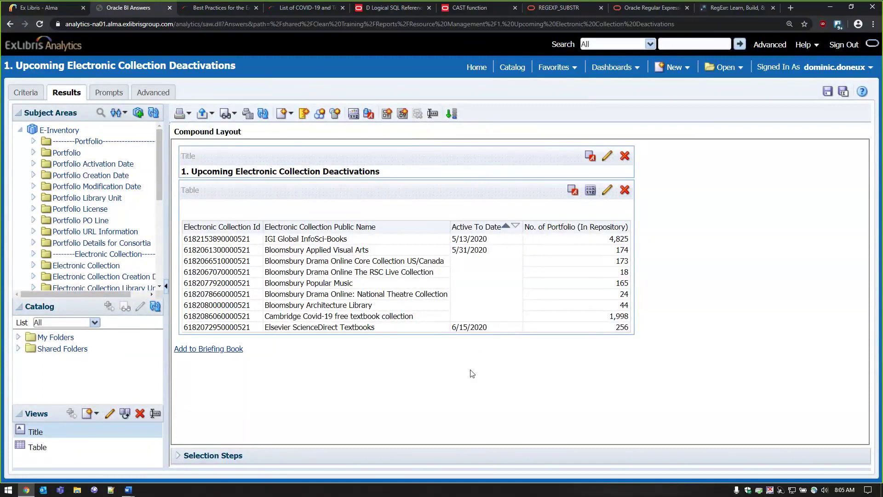
{"action": "left_click", "coordinate": [26, 93]}
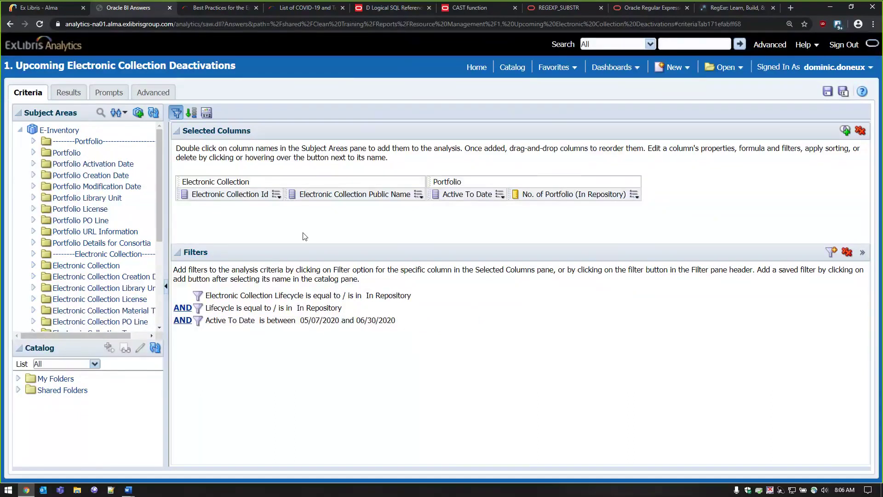
{"action": "left_click", "coordinate": [34, 154]}
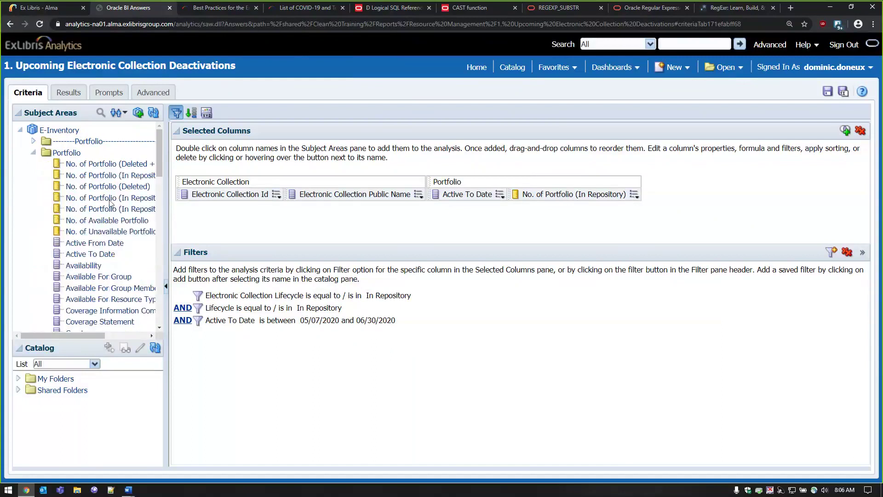
{"action": "left_click", "coordinate": [89, 266]}
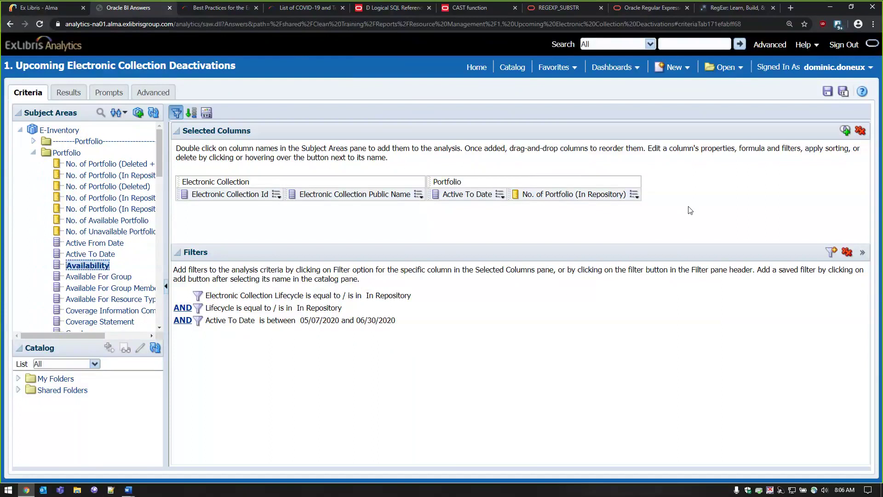
- Replace the Availability column's formula with the Current_Date calendar function and display the analysis results
{"action": "left_click", "coordinate": [701, 194]}
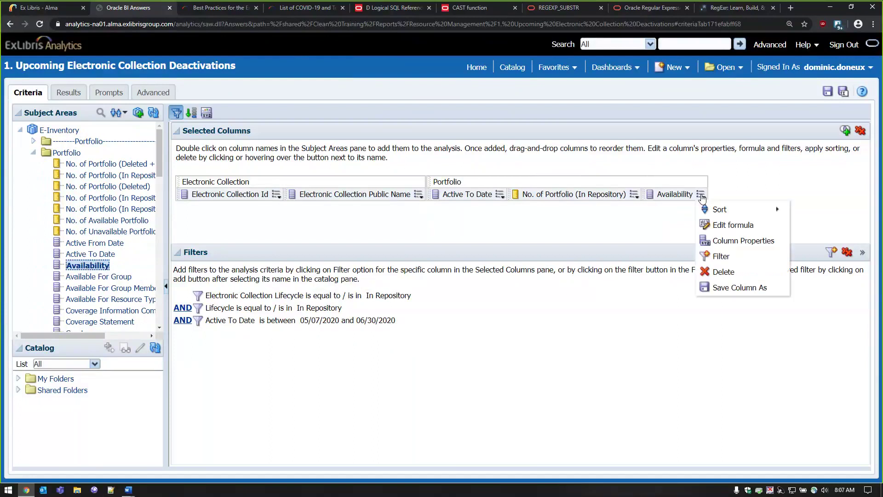
{"action": "left_click", "coordinate": [719, 225]}
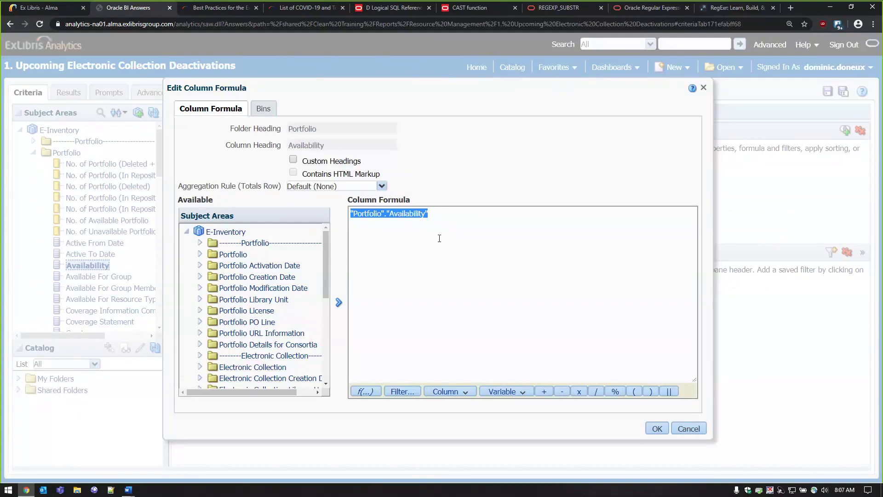
{"action": "key", "text": "Delete"}
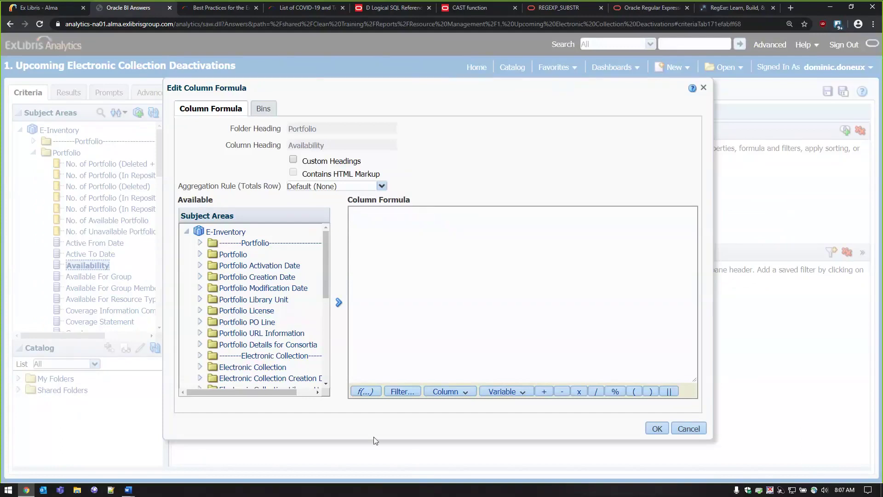
{"action": "left_click", "coordinate": [366, 392]}
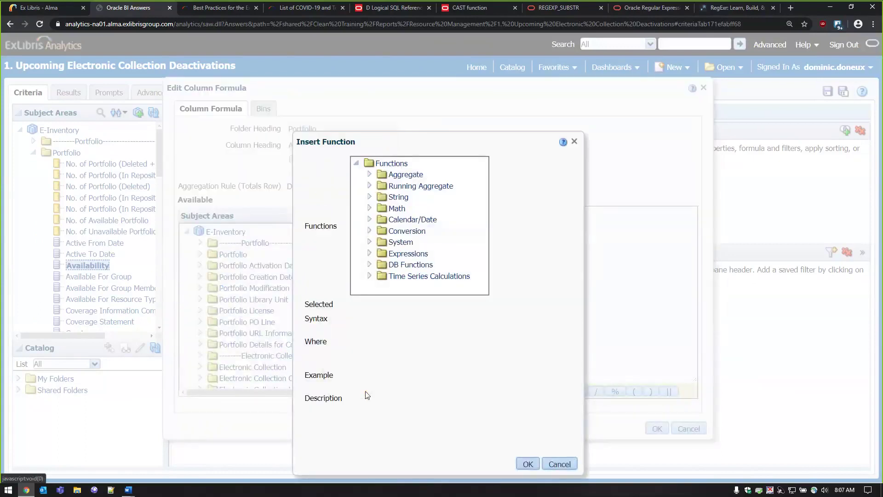
{"action": "left_click", "coordinate": [369, 220]}
{"action": "scroll", "coordinate": [484, 192], "scroll_direction": "down", "scroll_amount": 1}
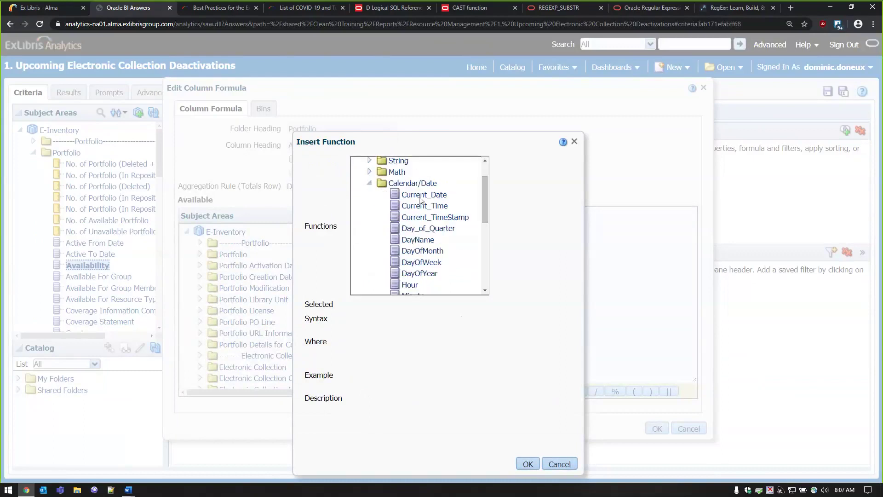
{"action": "left_click", "coordinate": [419, 198]}
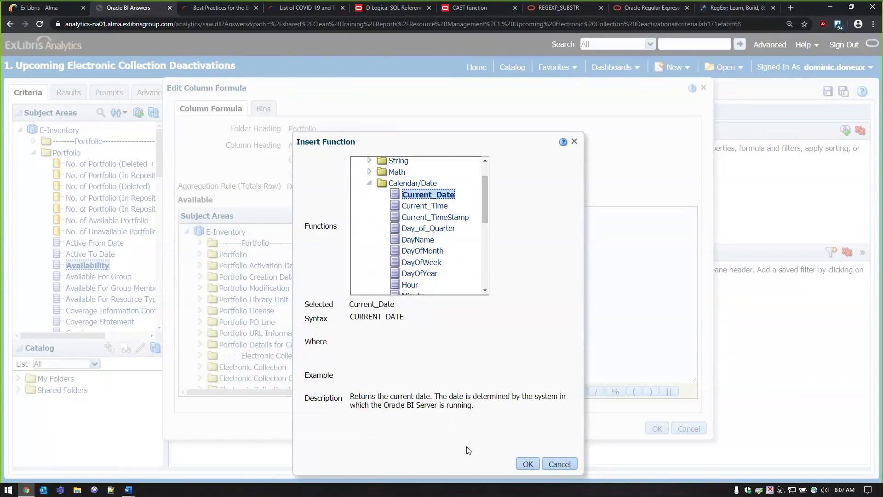
{"action": "left_click", "coordinate": [528, 464]}
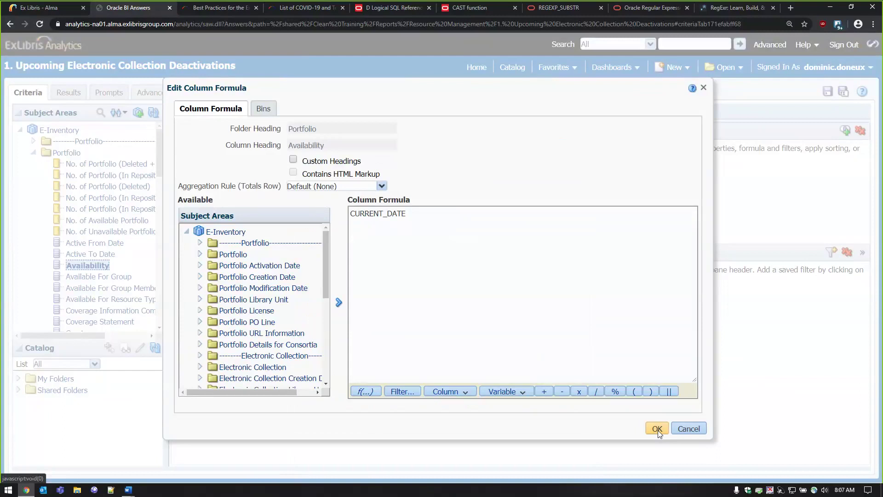
{"action": "left_click", "coordinate": [657, 428]}
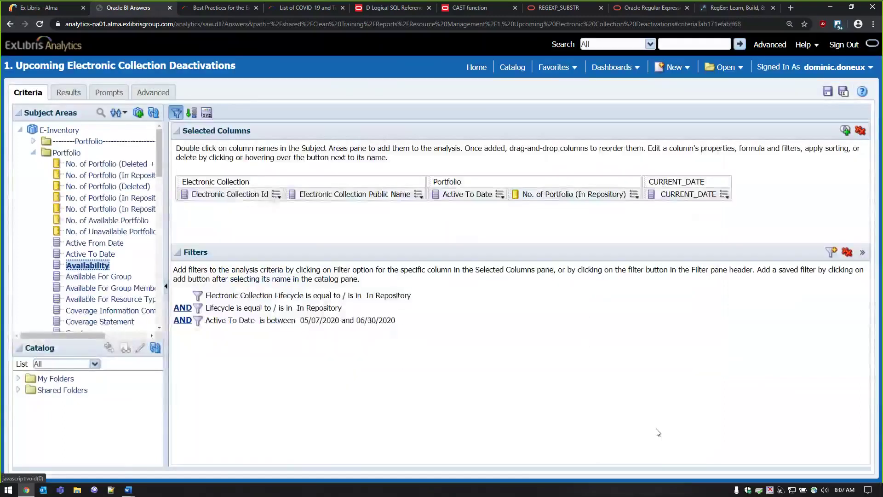
{"action": "left_click", "coordinate": [66, 92]}
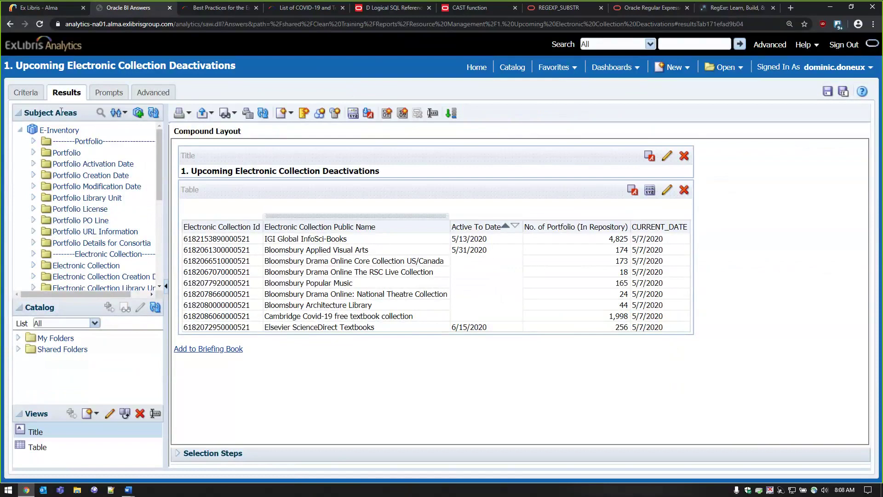
- Reopen the CURRENT_DATE column's formula in the criteria and choose the TimestampAdd function from the calendar/date functions
{"action": "left_click", "coordinate": [26, 92]}
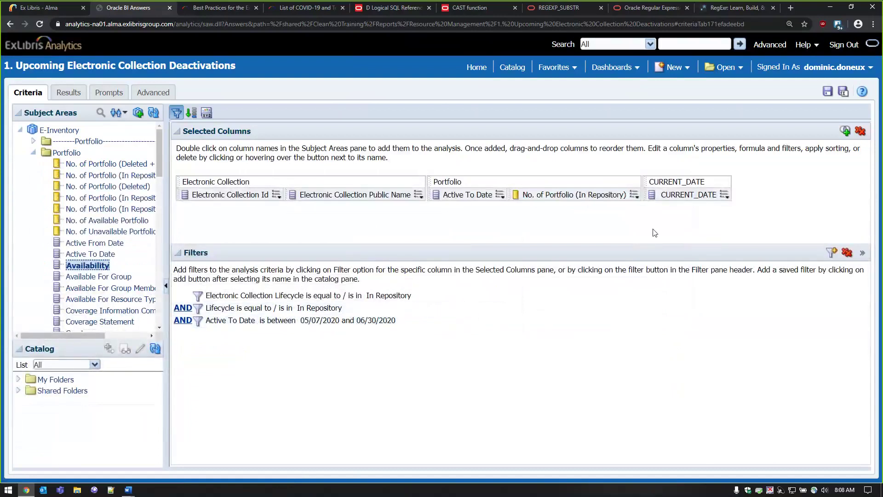
{"action": "left_click", "coordinate": [725, 195]}
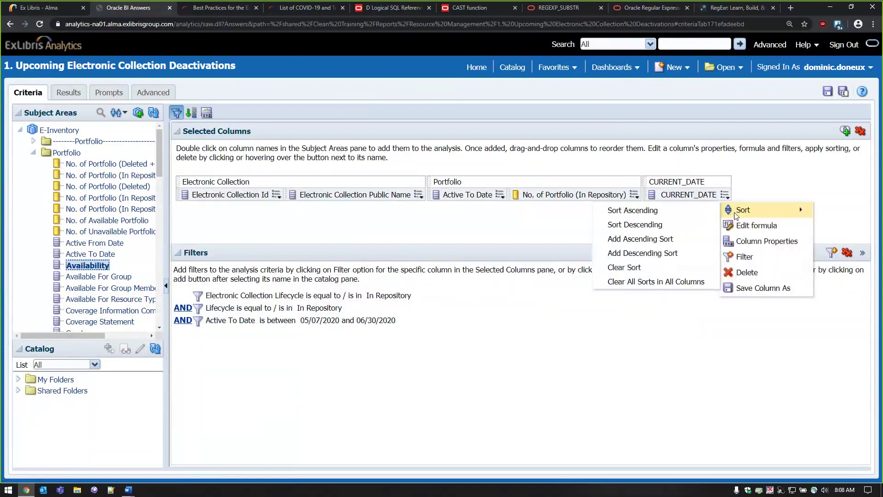
{"action": "left_click", "coordinate": [754, 226]}
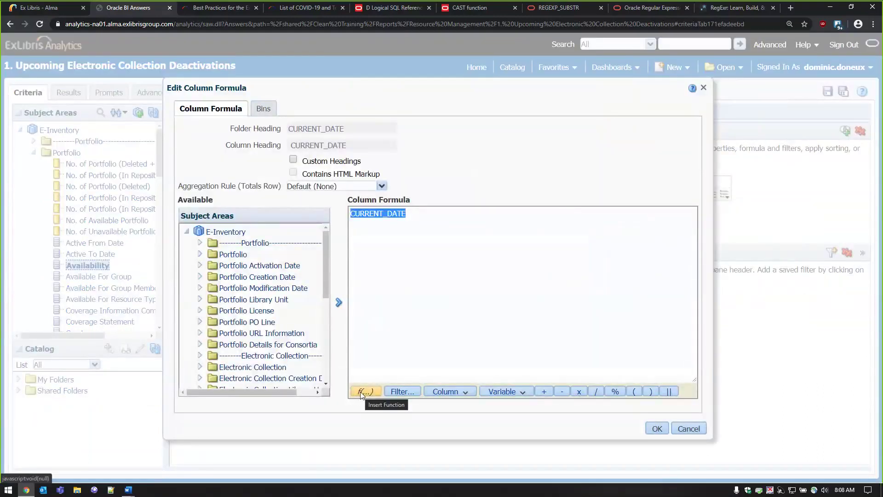
{"action": "left_click", "coordinate": [363, 391]}
{"action": "left_click", "coordinate": [363, 220]}
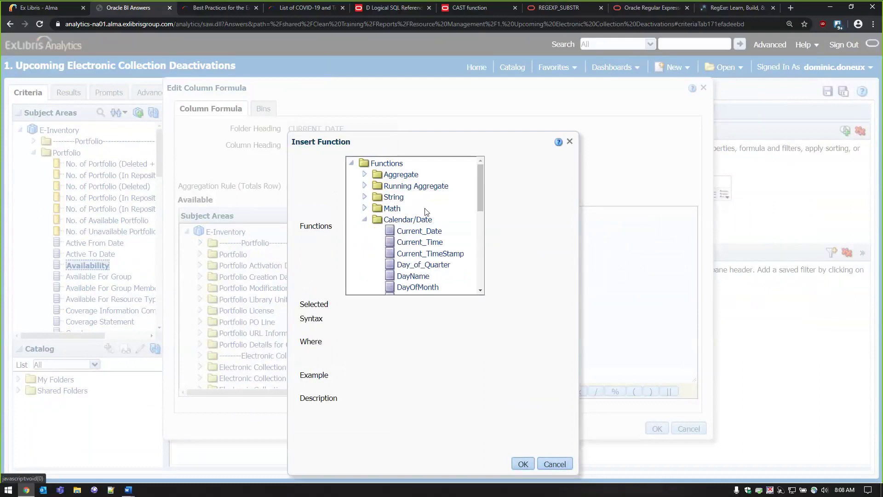
{"action": "left_click_drag", "start_coordinate": [479, 191], "coordinate": [482, 267]}
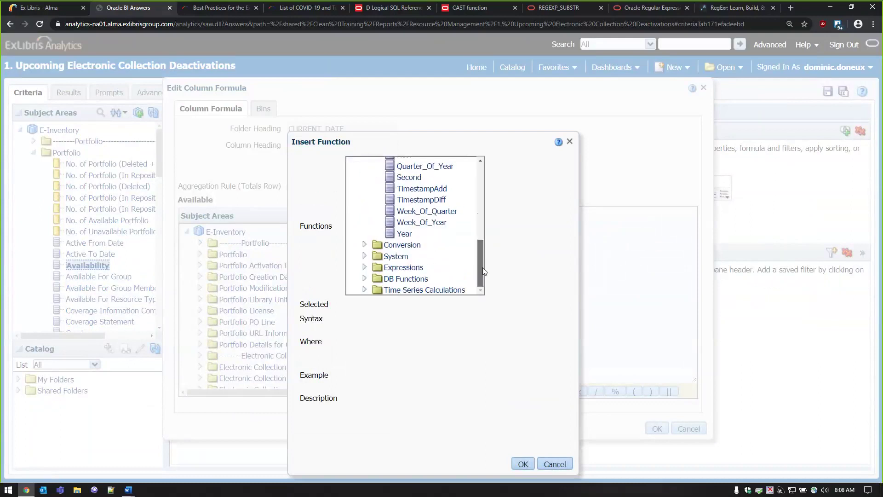
{"action": "left_click", "coordinate": [425, 189]}
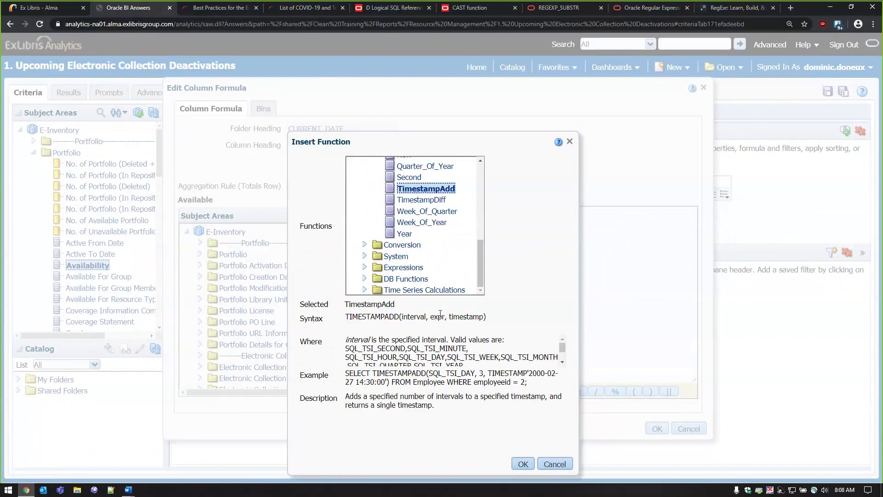
- Examine the TimestampAdd function's syntax, its valid interval values and the example statement
{"action": "left_click_drag", "start_coordinate": [445, 317], "coordinate": [432, 318]}
{"action": "left_click_drag", "start_coordinate": [427, 317], "coordinate": [402, 319]}
{"action": "scroll", "coordinate": [414, 346], "scroll_direction": "down", "scroll_amount": 2}
{"action": "scroll", "coordinate": [413, 346], "scroll_direction": "up", "scroll_amount": 2}
{"action": "left_click", "coordinate": [504, 360]}
{"action": "left_click_drag", "start_coordinate": [503, 360], "coordinate": [407, 345]}
{"action": "double_click", "coordinate": [460, 316]}
{"action": "left_click", "coordinate": [498, 320]}
{"action": "left_click_drag", "start_coordinate": [532, 374], "coordinate": [385, 382]}
{"action": "left_click", "coordinate": [541, 373]}
- Insert the TIMESTAMPADD function, moving CURRENT_DATE to its timestamp argument and setting the expression argument to 1
{"action": "left_click", "coordinate": [523, 465]}
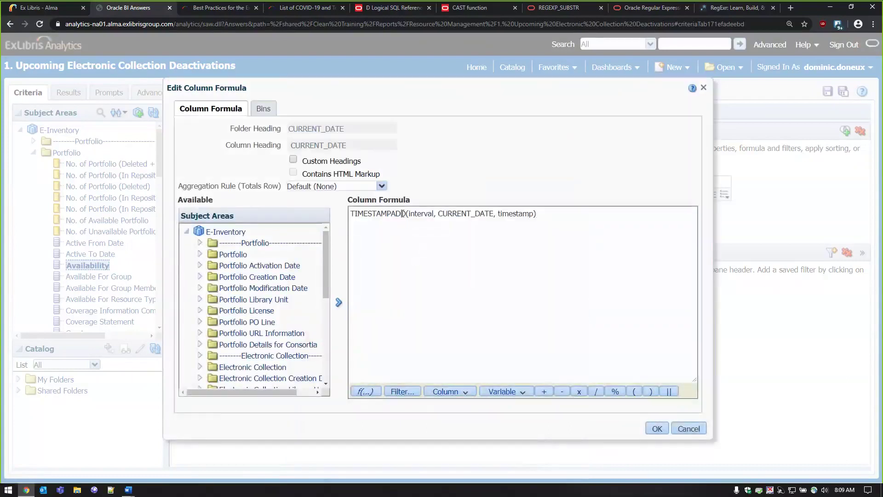
{"action": "double_click", "coordinate": [443, 214]}
{"action": "key", "text": "ctrl+c"}
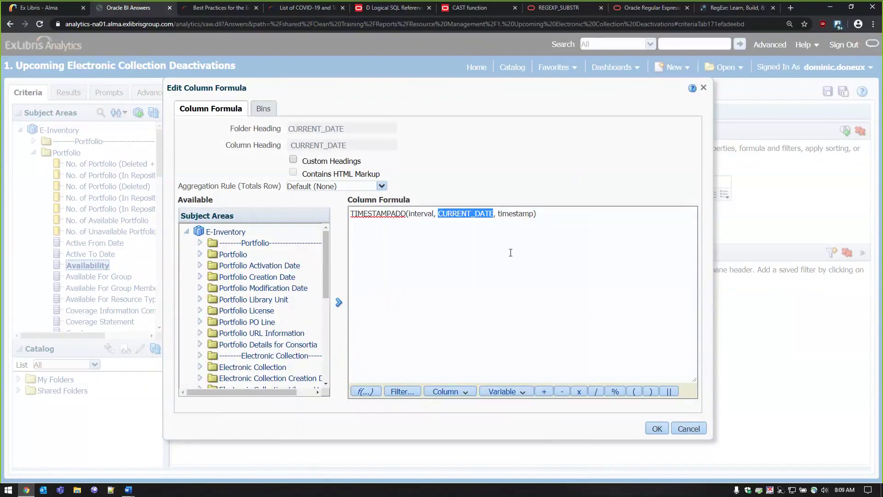
{"action": "key", "text": "BackSpace"}
{"action": "left_click_drag", "start_coordinate": [443, 214], "coordinate": [479, 216]}
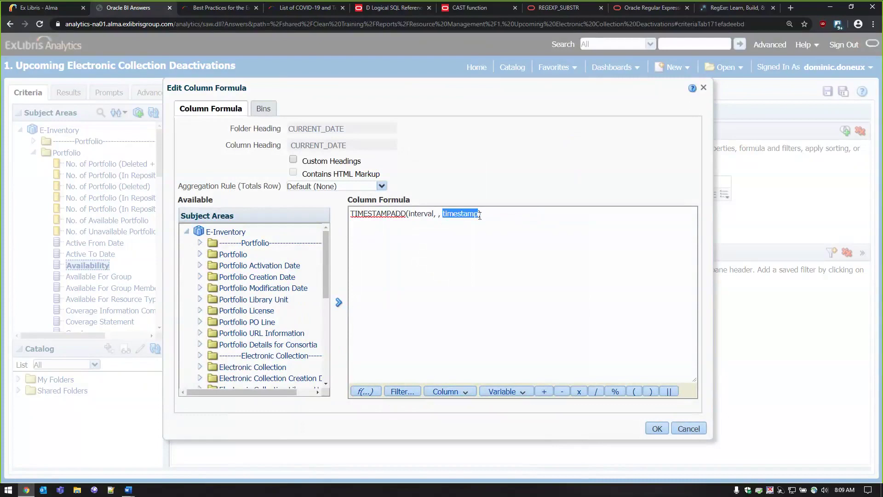
{"action": "key", "text": "ctrl+v"}
{"action": "left_click", "coordinate": [440, 214]}
{"action": "type", "text": "1"}
- Set the TIMESTAMPADD interval to SQL_TSI_MONTH, apply the column formula and display the results
{"action": "double_click", "coordinate": [432, 215]}
{"action": "type", "text": "SQL_TSI"}
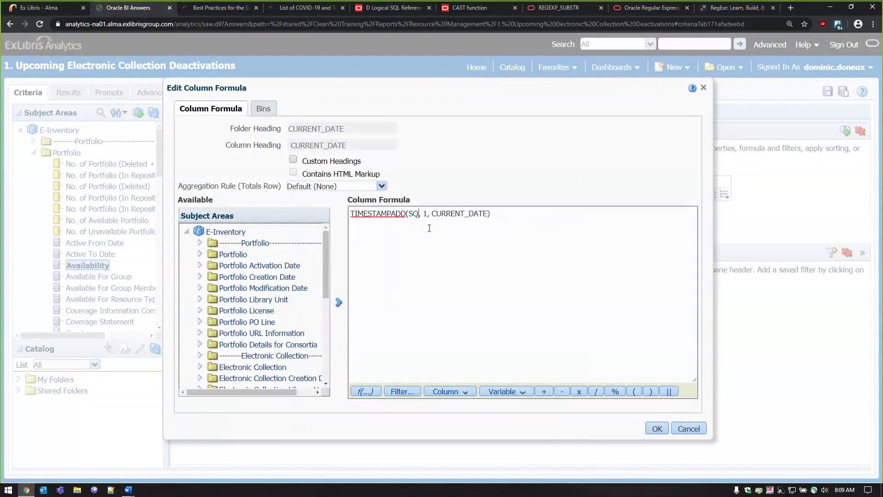
{"action": "type", "text": "_"}
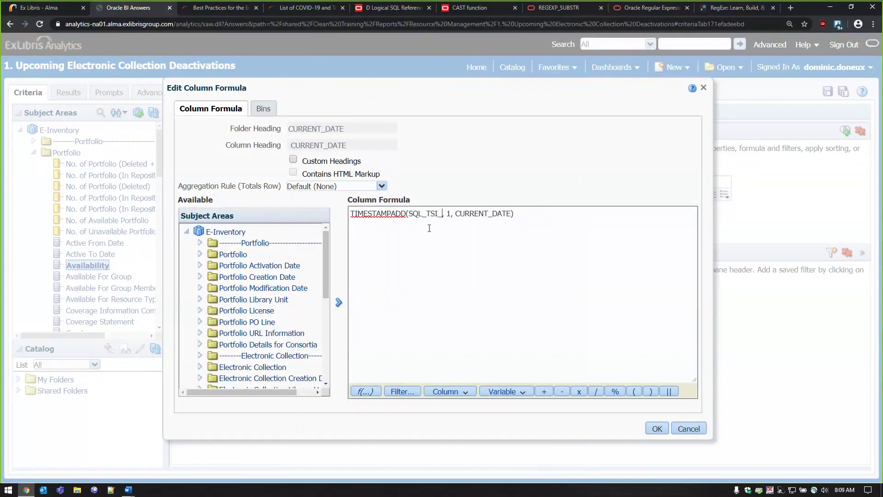
{"action": "type", "text": "MONTH"}
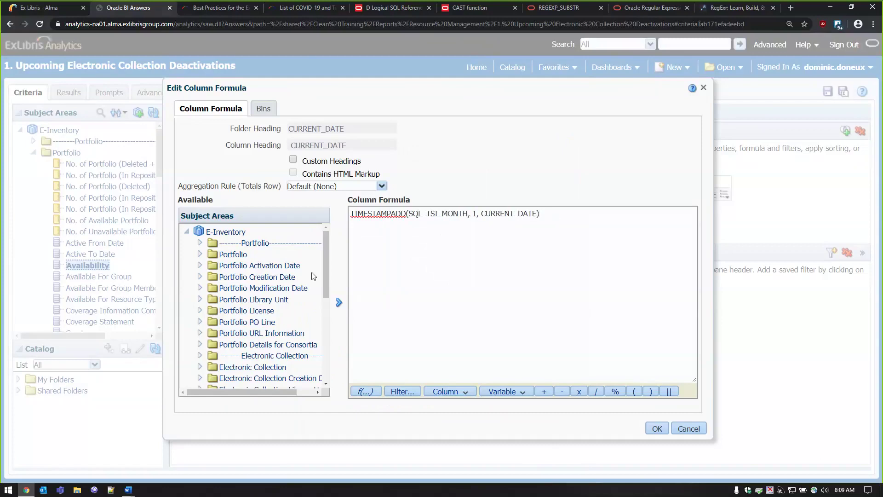
{"action": "left_click", "coordinate": [660, 431]}
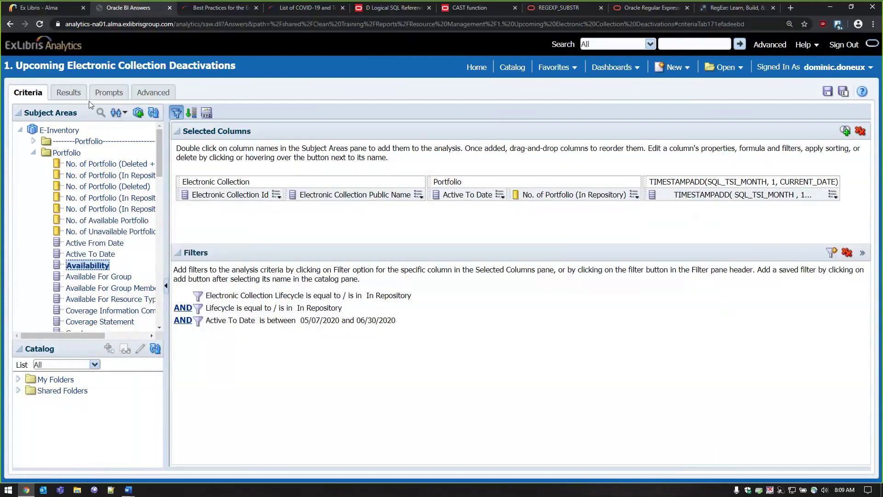
{"action": "left_click", "coordinate": [69, 92]}
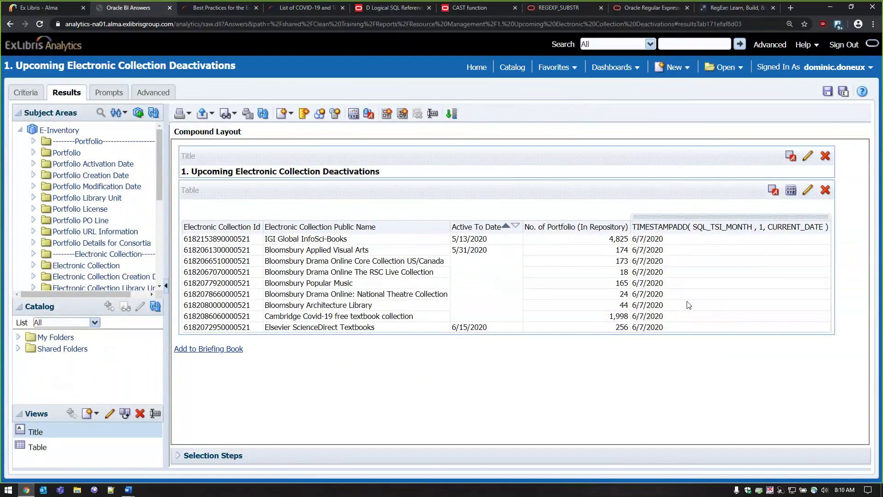
- Copy the TIMESTAMPADD formula from the column in the criteria and remove that column from the analysis
{"action": "left_click", "coordinate": [12, 92]}
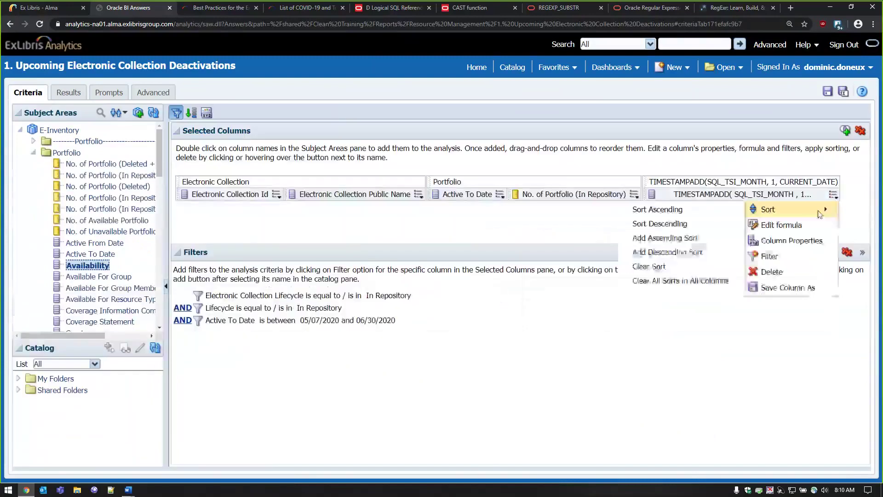
{"action": "left_click", "coordinate": [797, 224]}
{"action": "right_click", "coordinate": [521, 218]}
{"action": "left_click", "coordinate": [553, 253]}
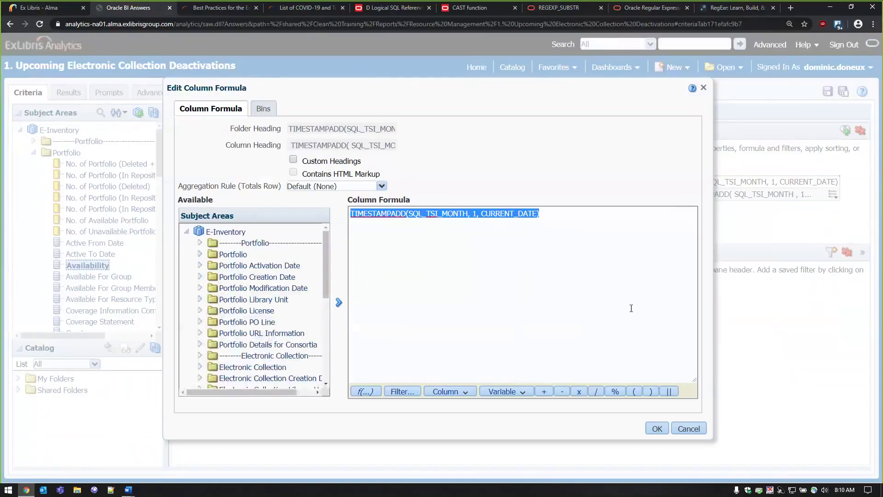
{"action": "left_click", "coordinate": [688, 428]}
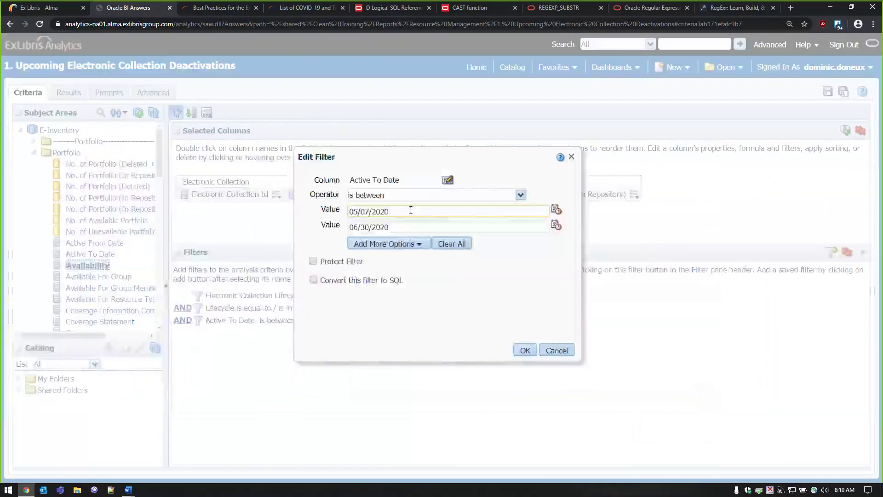
- Clear both fixed dates from the Active To Date filter and add two SQL expression values to it
{"action": "left_click_drag", "start_coordinate": [409, 211], "coordinate": [329, 220]}
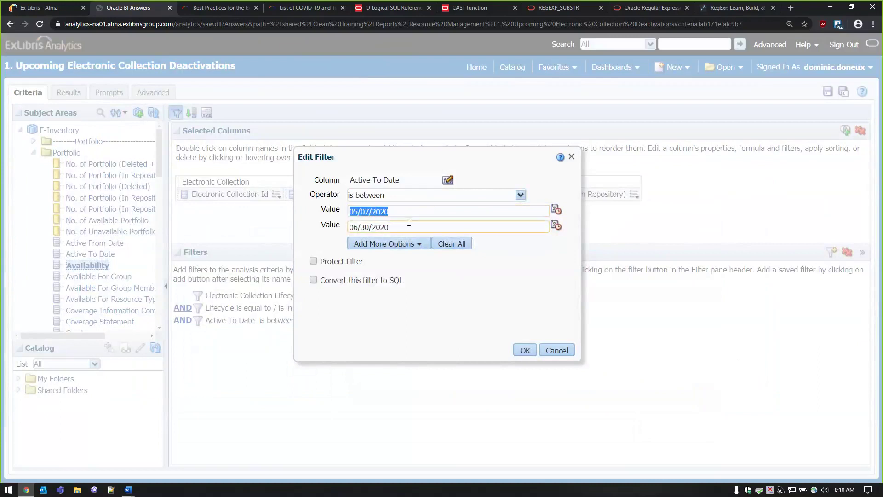
{"action": "key", "text": "BackSpace"}
{"action": "left_click_drag", "start_coordinate": [408, 227], "coordinate": [348, 227]}
{"action": "key", "text": "BackSpace"}
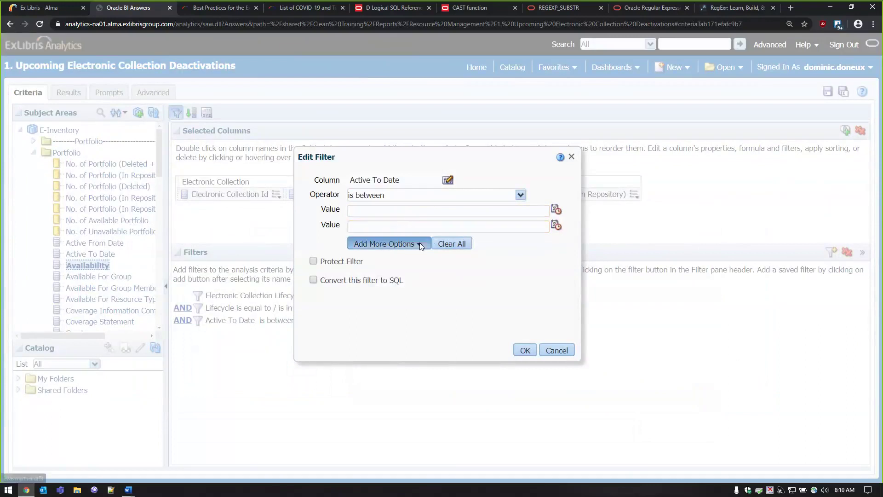
{"action": "left_click", "coordinate": [419, 242]}
{"action": "left_click", "coordinate": [412, 258]}
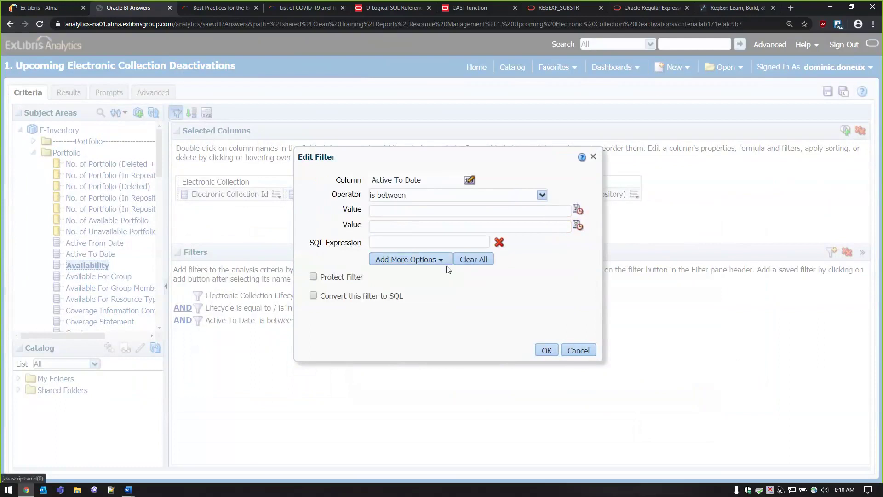
{"action": "left_click", "coordinate": [442, 260]}
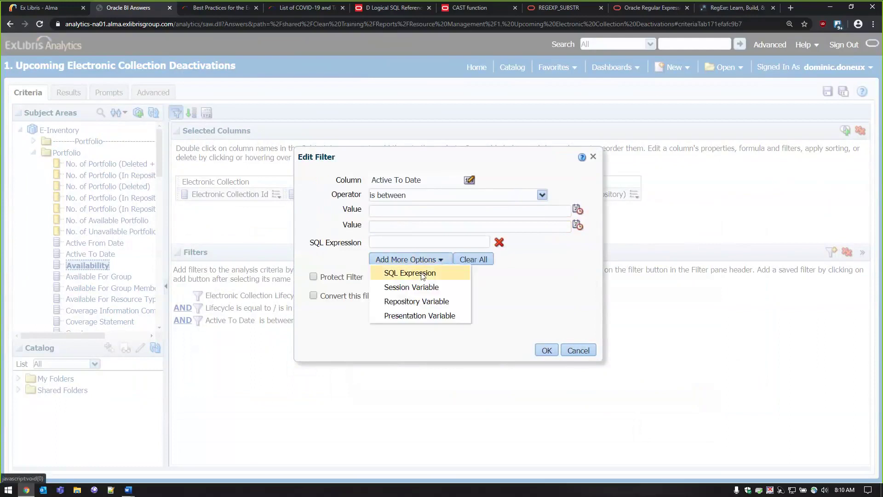
{"action": "left_click", "coordinate": [408, 271]}
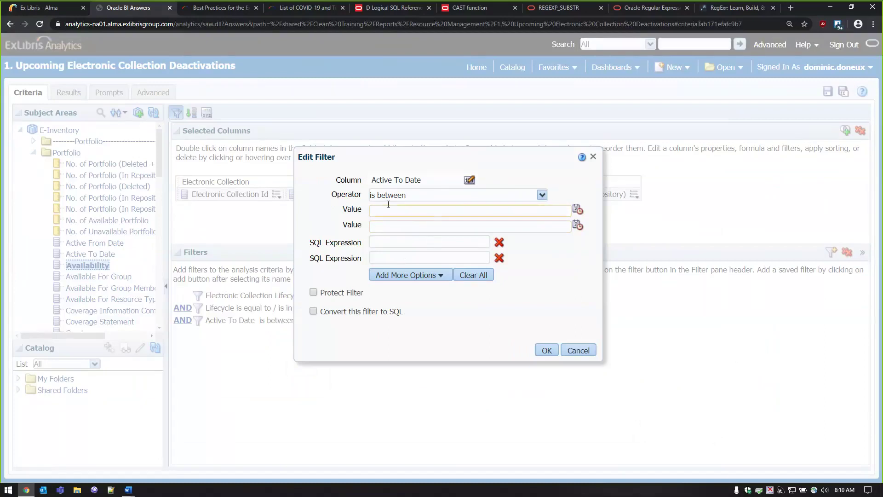
- Set the filter's SQL expressions to CURRENT_DATE and TIMESTAMPADD(SQL_TSI_MONTH, 1, CURRENT_DATE), apply it and display the results
{"action": "left_click", "coordinate": [444, 256]}
{"action": "key", "text": "ctrl+v"}
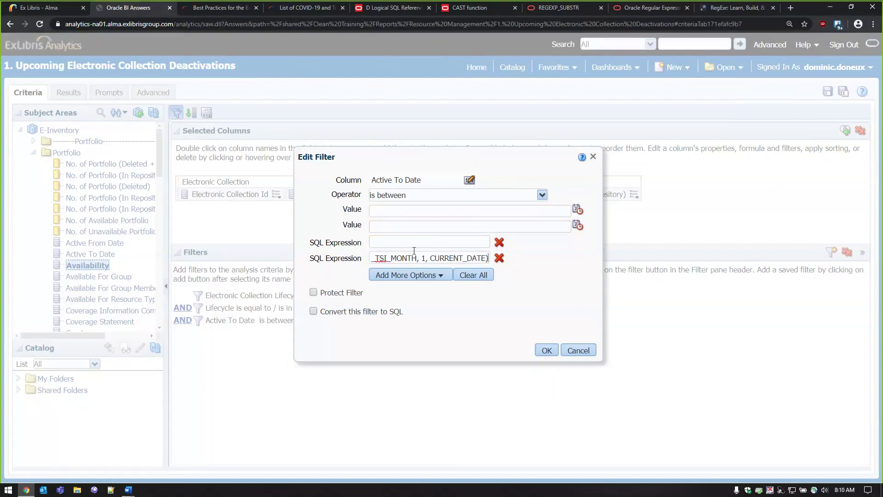
{"action": "left_click", "coordinate": [427, 245]}
{"action": "type", "text": "C"}
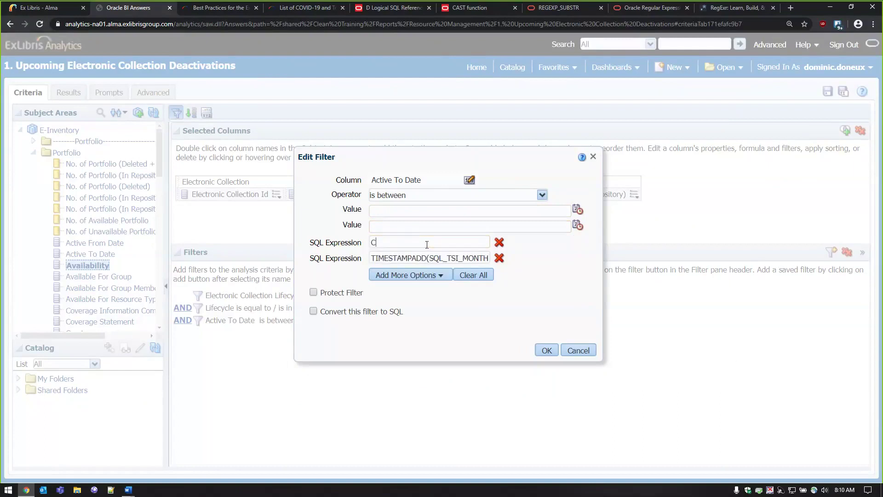
{"action": "type", "text": "URRENT_DATE"}
{"action": "left_click", "coordinate": [547, 350]}
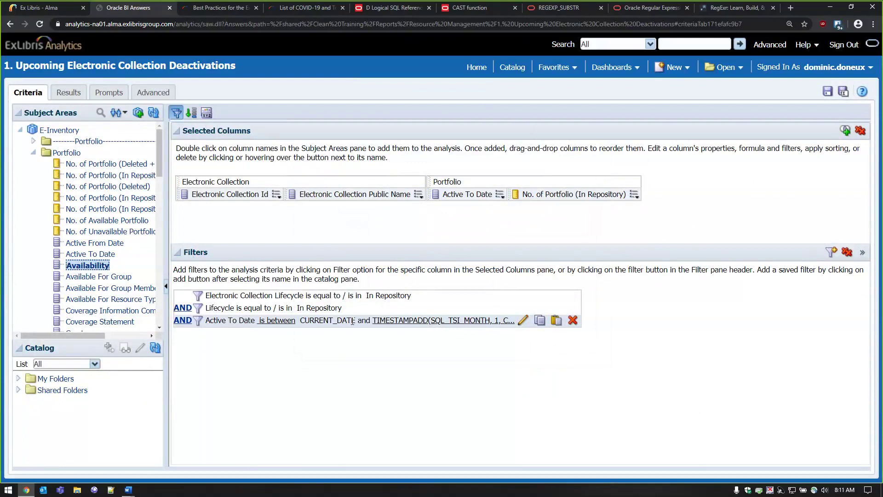
{"action": "left_click", "coordinate": [69, 93]}
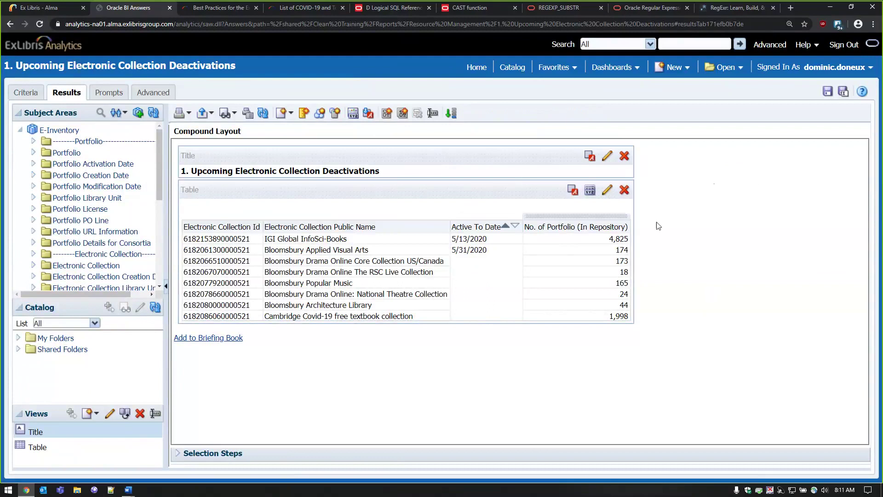
- Save the modified Upcoming Electronic Collection Deactivations report and switch to the Alma home page
{"action": "mouse_move", "coordinate": [507, 174]}
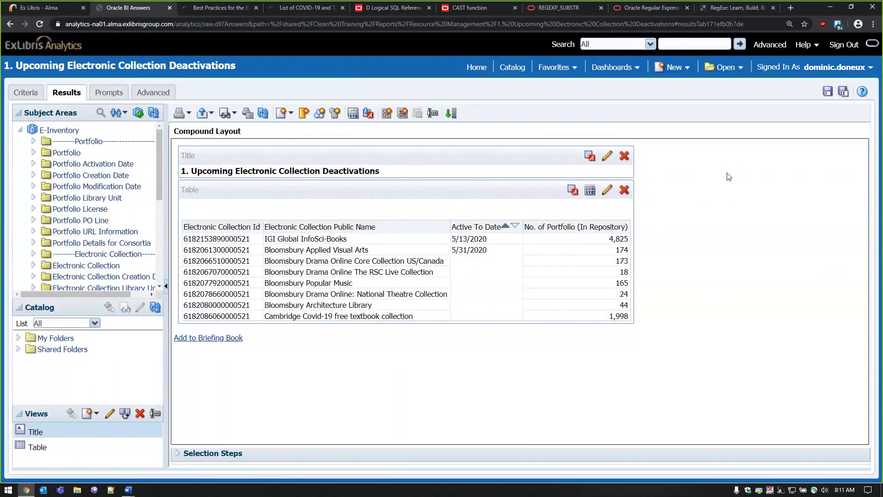
{"action": "left_click", "coordinate": [827, 91]}
{"action": "left_click", "coordinate": [62, 9]}
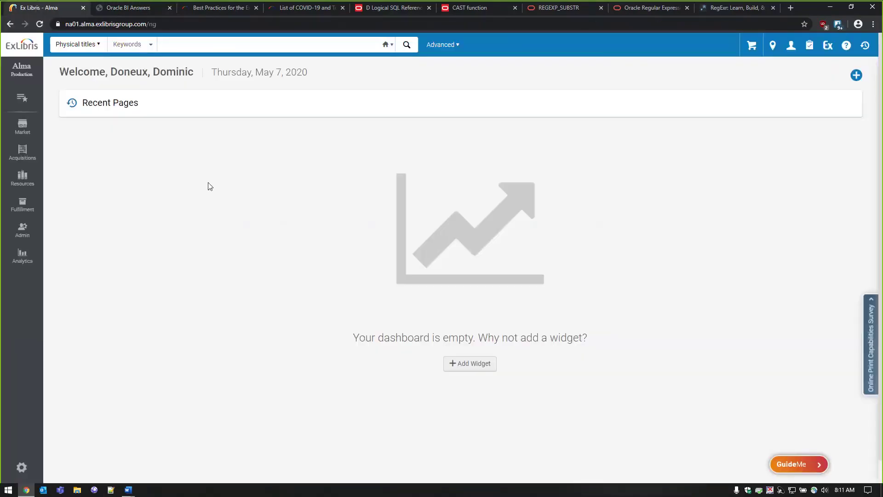
- Add a new object to the Analytics Objects List with the title Upcoming Electronic Collection Deactivations
{"action": "left_click", "coordinate": [18, 256]}
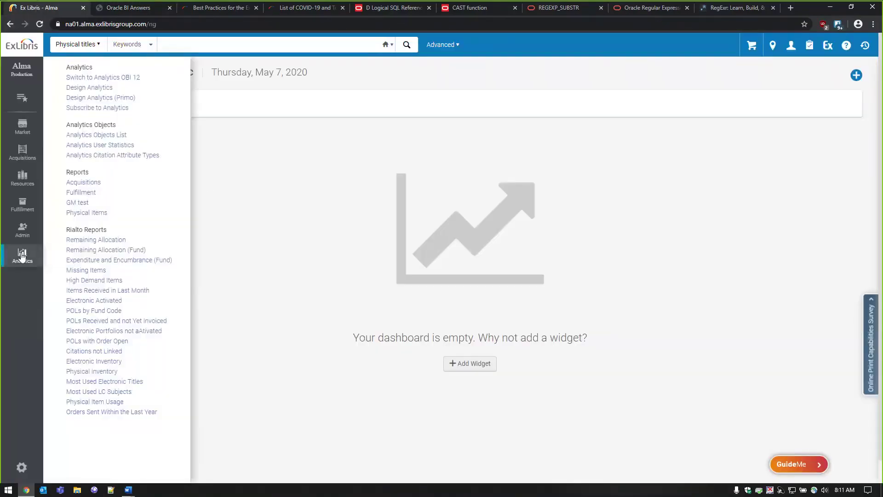
{"action": "left_click", "coordinate": [102, 136]}
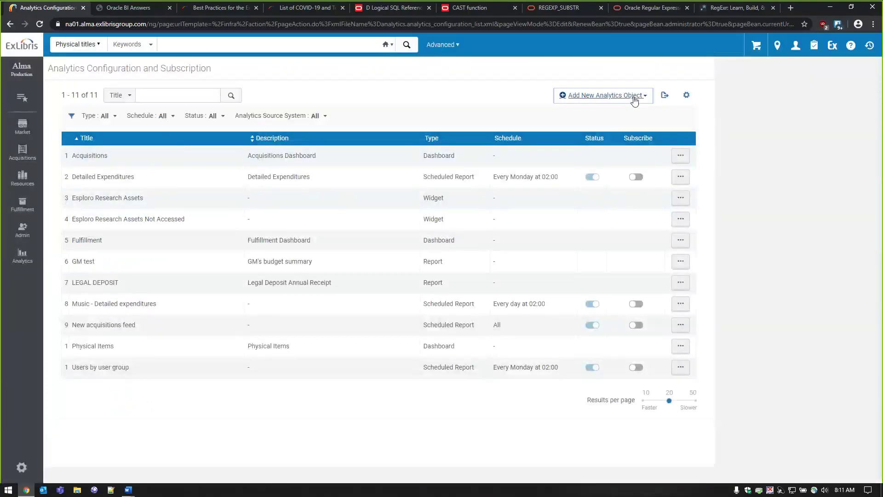
{"action": "left_click", "coordinate": [635, 99]}
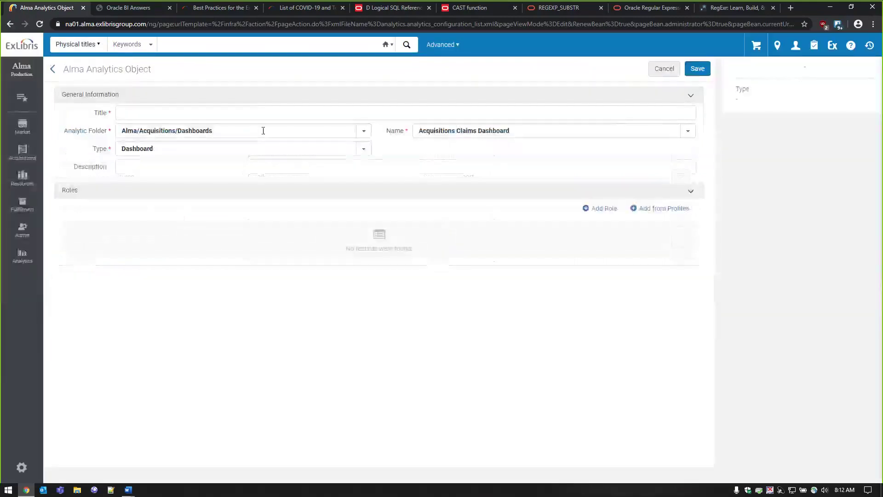
{"action": "left_click", "coordinate": [257, 111]}
{"action": "type", "text": "Upcoming Electronic Collection Deactivations"}
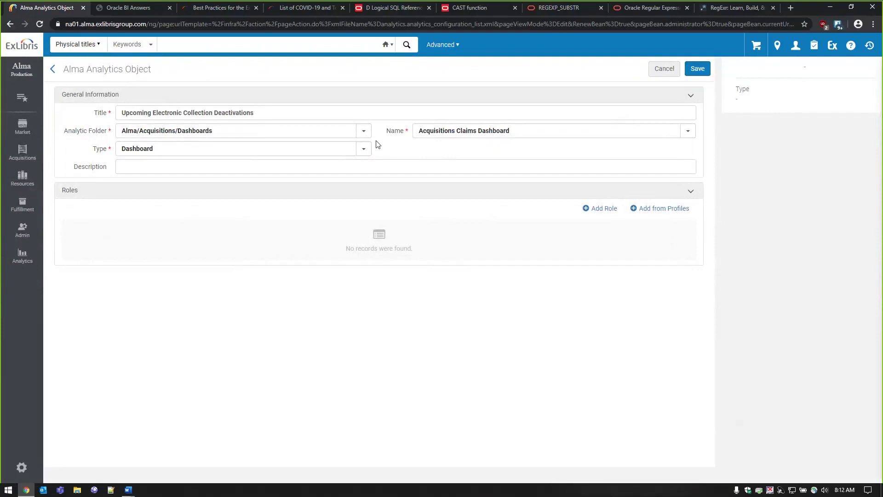
- Set the object's folder to Clean Training/Reports/Resource Management, its name to 1. Upcoming Electronic Collection Deactivations and its type to Widget
{"action": "left_click", "coordinate": [370, 134]}
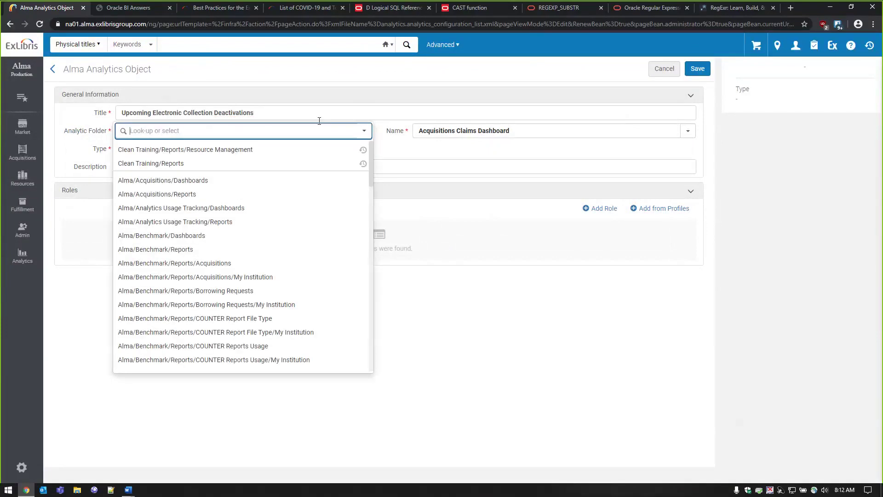
{"action": "scroll", "coordinate": [280, 206], "scroll_direction": "down", "scroll_amount": 5}
{"action": "scroll", "coordinate": [285, 209], "scroll_direction": "down", "scroll_amount": 5}
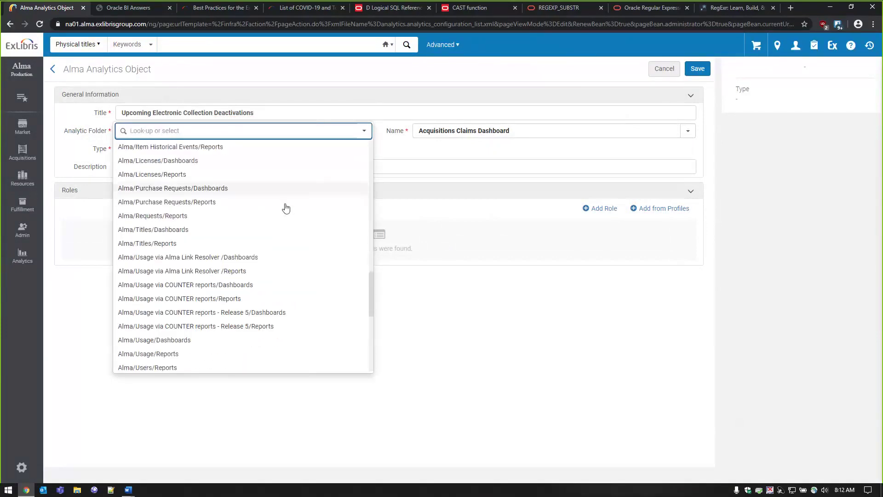
{"action": "scroll", "coordinate": [285, 208], "scroll_direction": "down", "scroll_amount": 5}
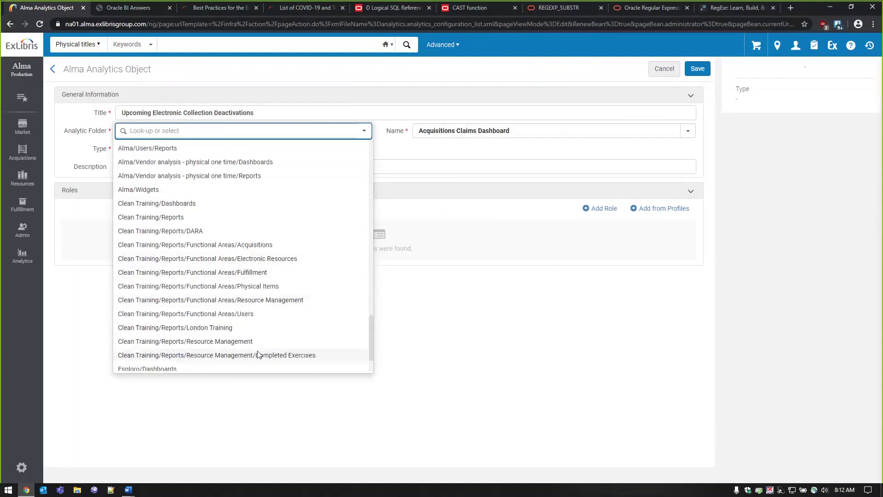
{"action": "scroll", "coordinate": [255, 358], "scroll_direction": "down", "scroll_amount": 1}
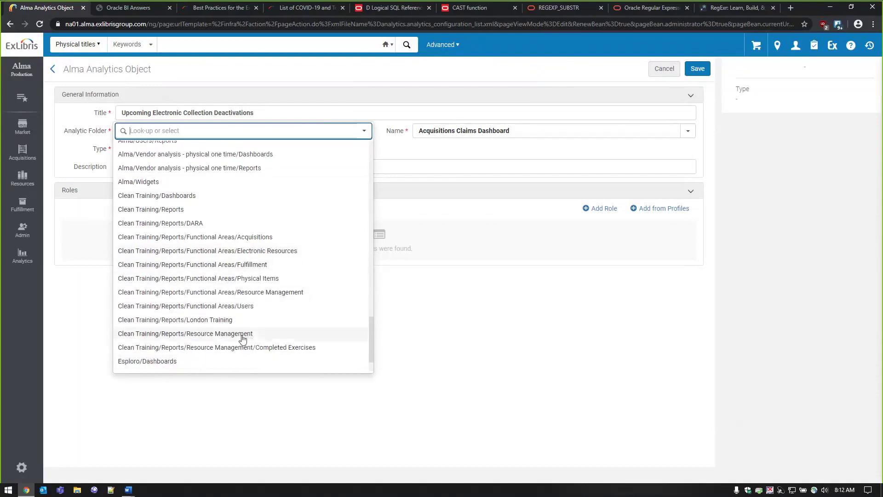
{"action": "left_click", "coordinate": [243, 338]}
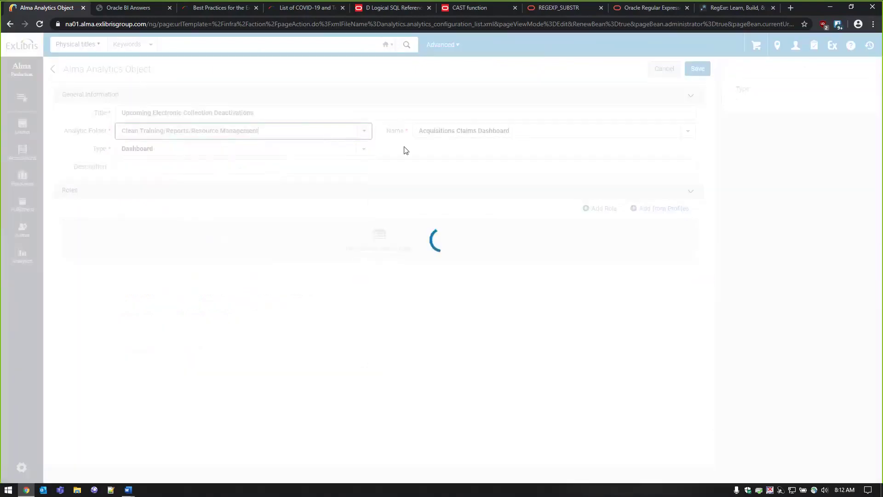
{"action": "left_click", "coordinate": [545, 130]}
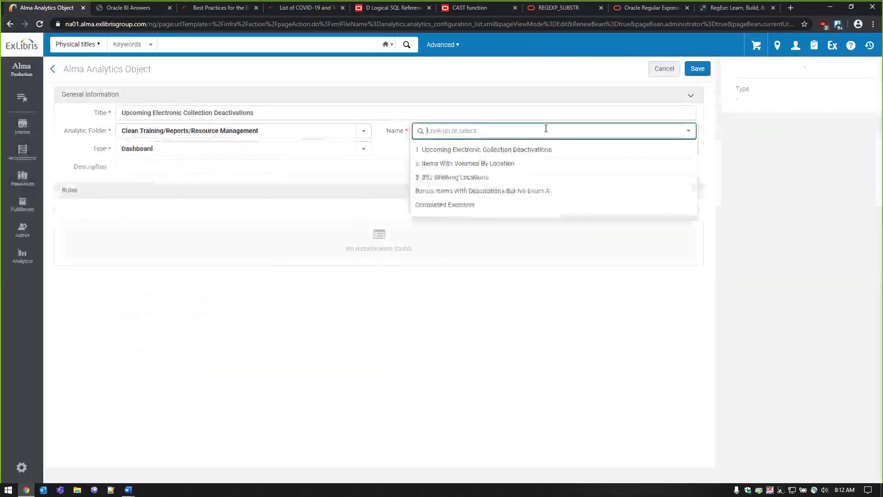
{"action": "left_click", "coordinate": [497, 152]}
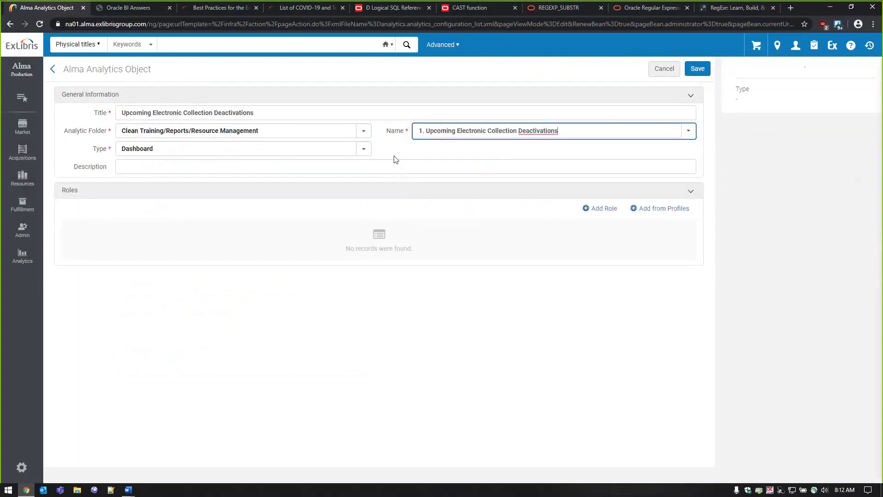
{"action": "left_click", "coordinate": [222, 149]}
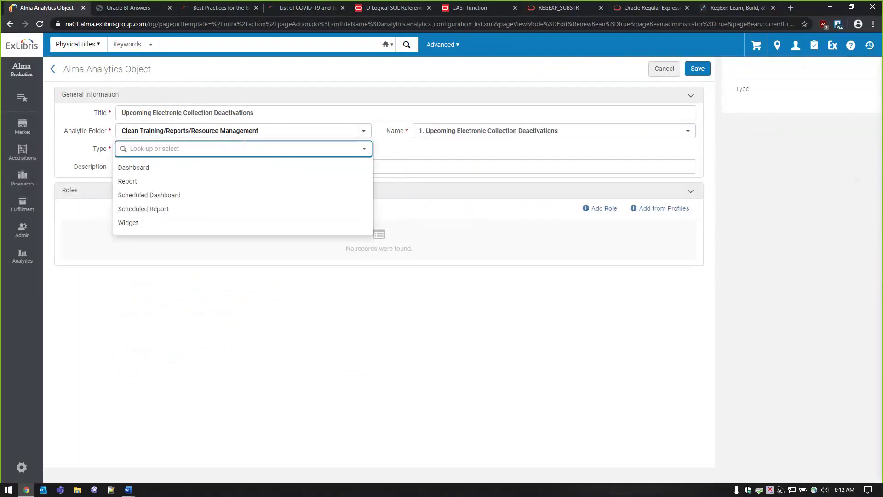
{"action": "left_click", "coordinate": [128, 223]}
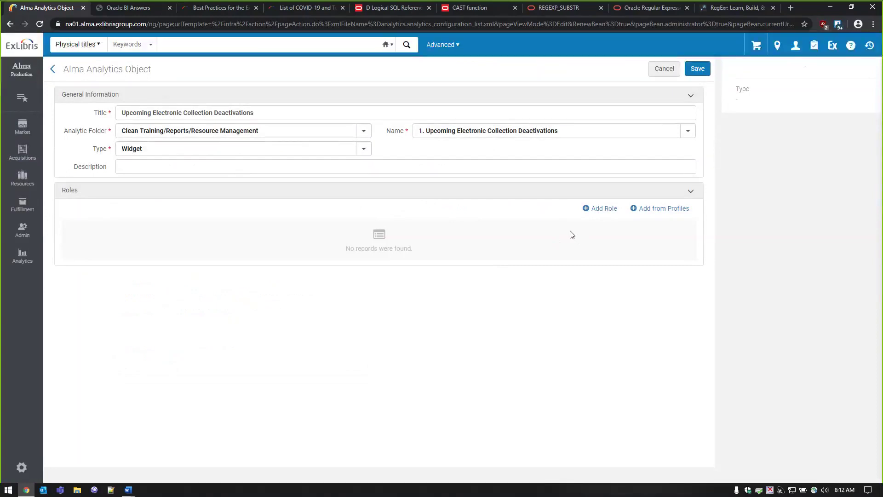
- Add the Electronic Inventory Operator Extended role to the widget object and save the object
{"action": "left_click", "coordinate": [597, 213]}
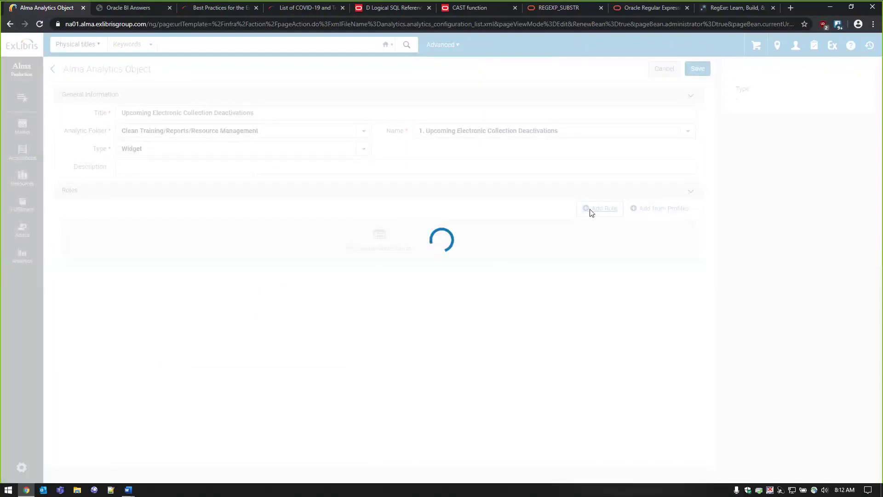
{"action": "key", "text": "ctrl+f"}
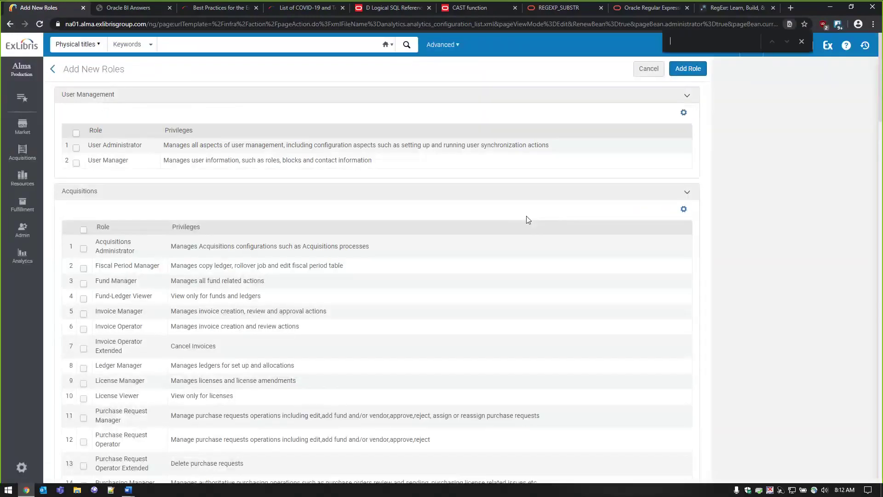
{"action": "type", "text": "electronic e"}
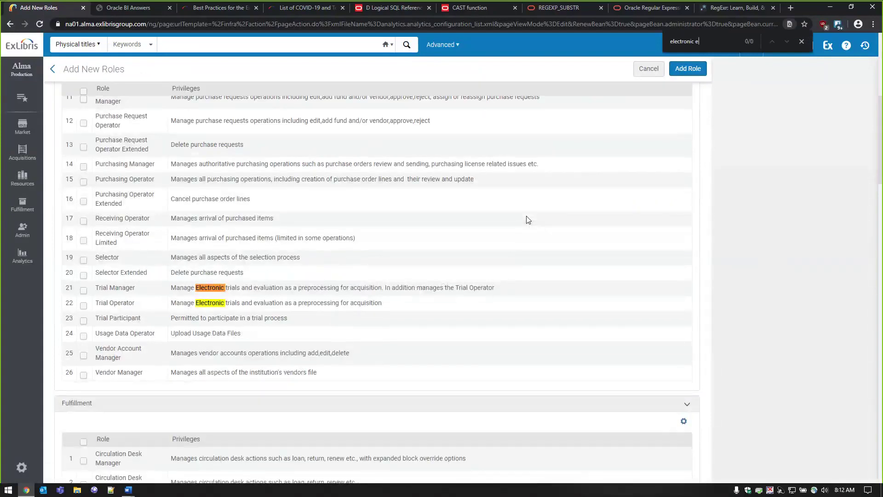
{"action": "key", "text": "BackSpace"}
{"action": "type", "text": "inve"}
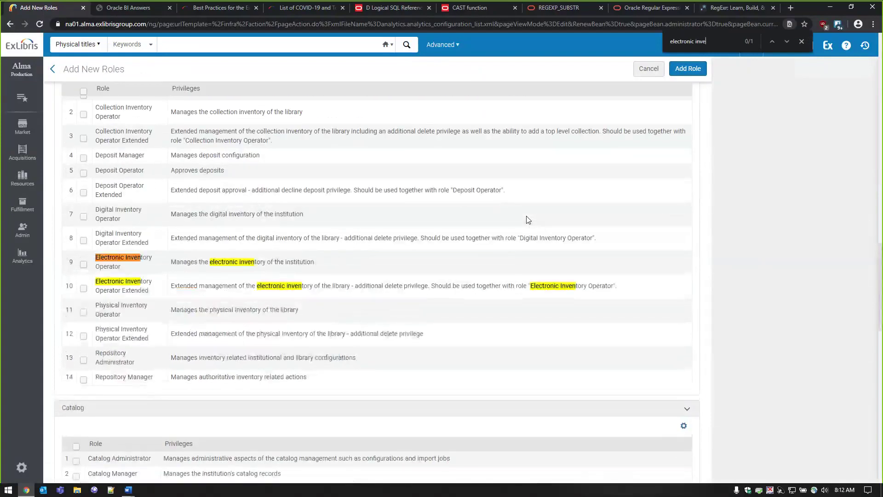
{"action": "type", "text": "ntory"}
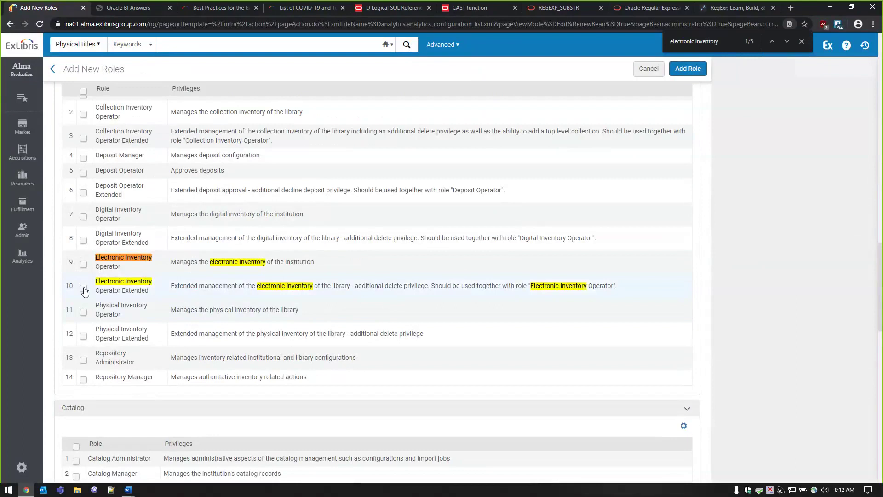
{"action": "left_click", "coordinate": [331, 288]}
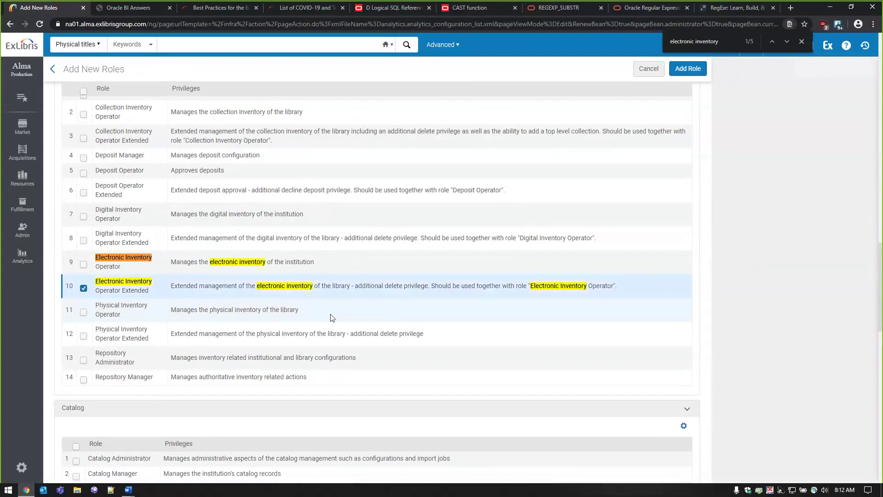
{"action": "left_click", "coordinate": [802, 42]}
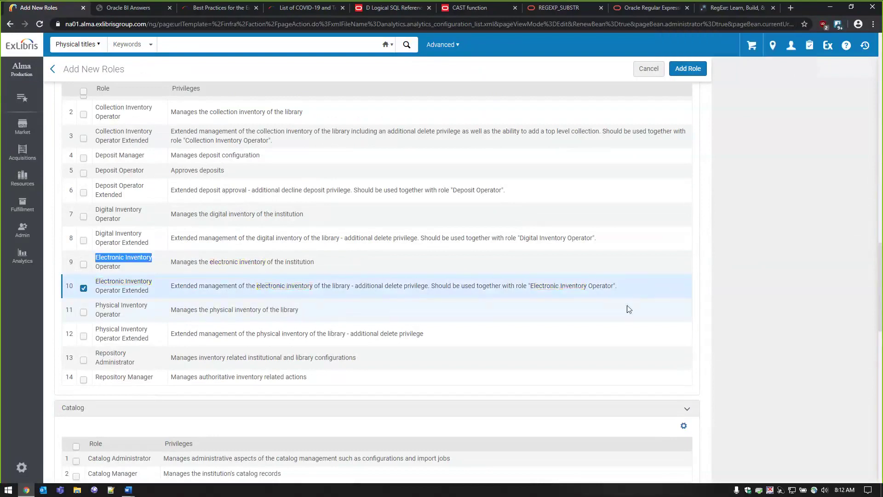
{"action": "left_click", "coordinate": [642, 287]}
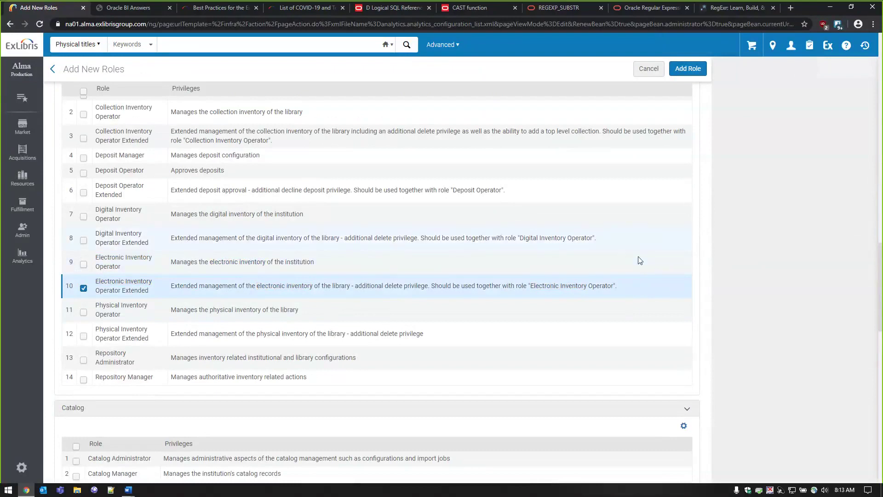
{"action": "left_click", "coordinate": [692, 70]}
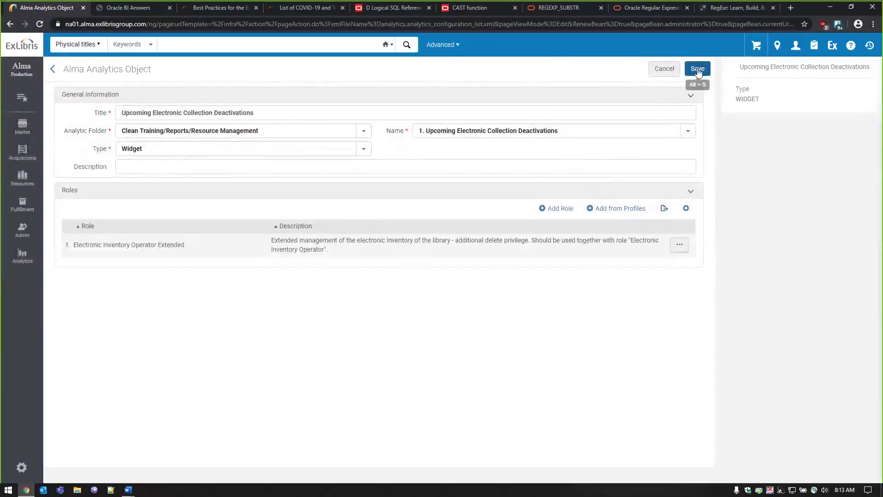
{"action": "left_click", "coordinate": [698, 70]}
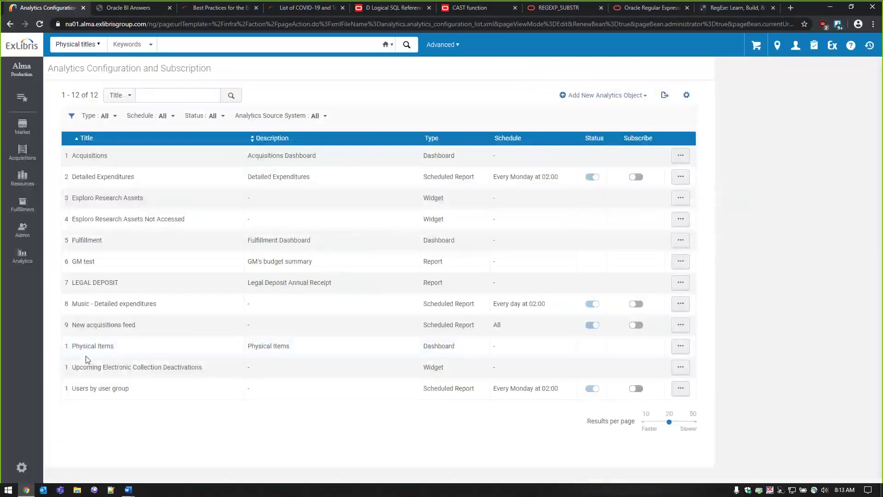
- Activate the Upcoming Electronic Collection Deactivations widget on the Alma home dashboard
{"action": "left_click", "coordinate": [16, 52]}
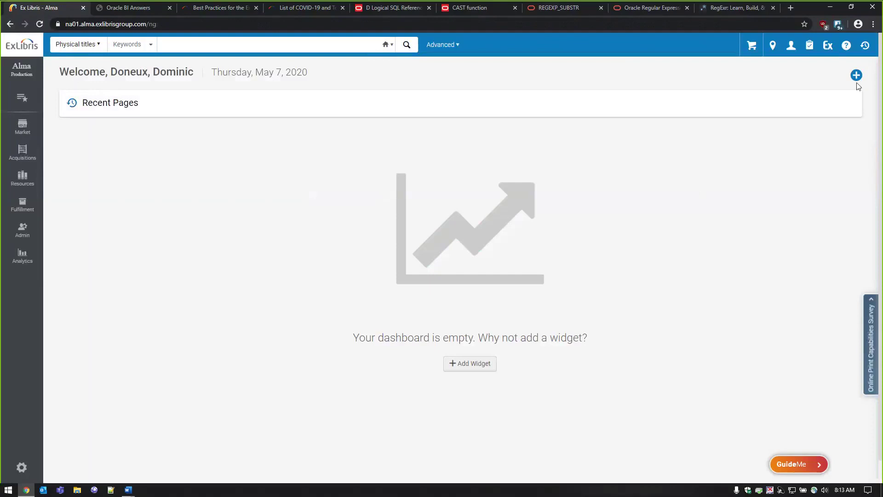
{"action": "left_click", "coordinate": [482, 366]}
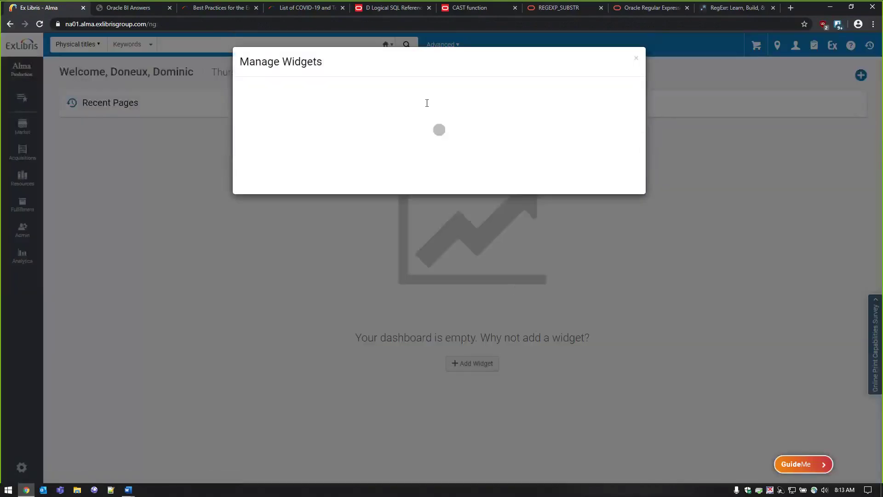
{"action": "left_click", "coordinate": [253, 248]}
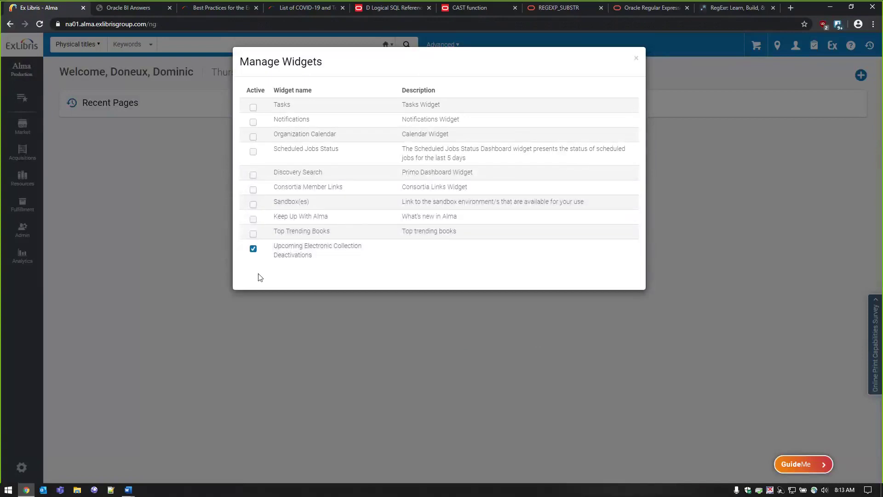
{"action": "left_click", "coordinate": [637, 58]}
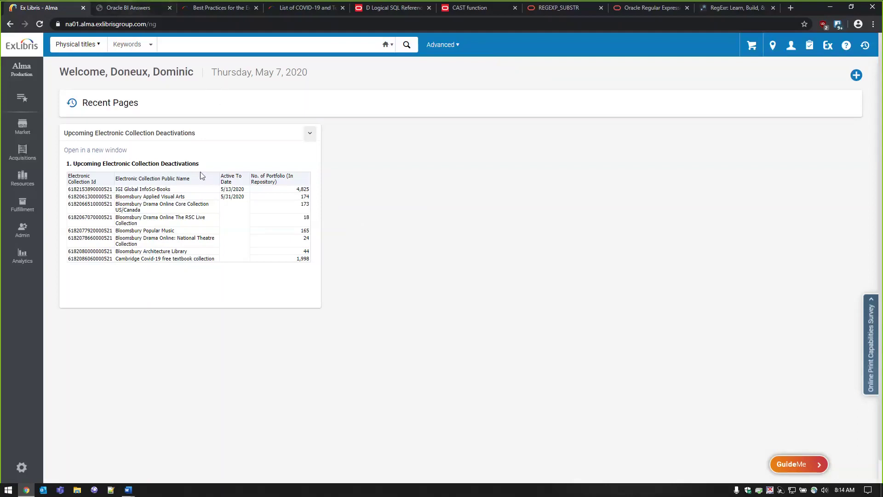
- Switch back to Alma Analytics and open the report 2. Items With Volumes By Location from the catalog for editing
{"action": "left_click", "coordinate": [123, 9]}
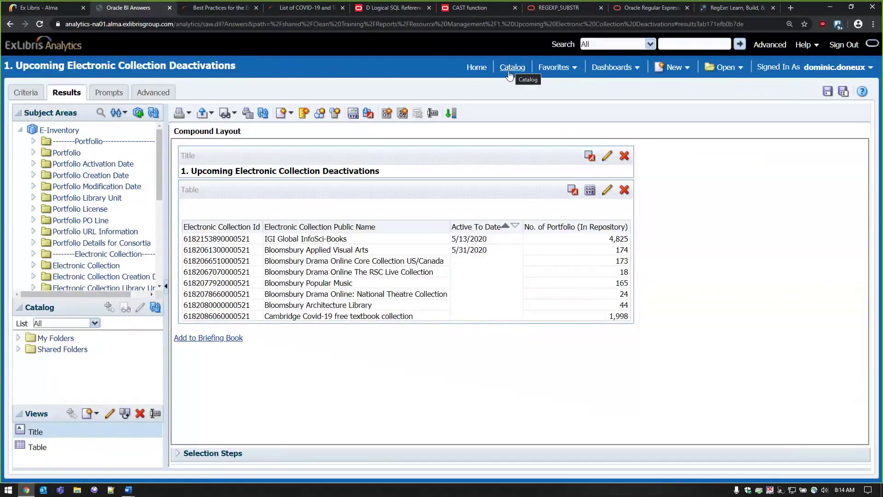
{"action": "left_click", "coordinate": [508, 68]}
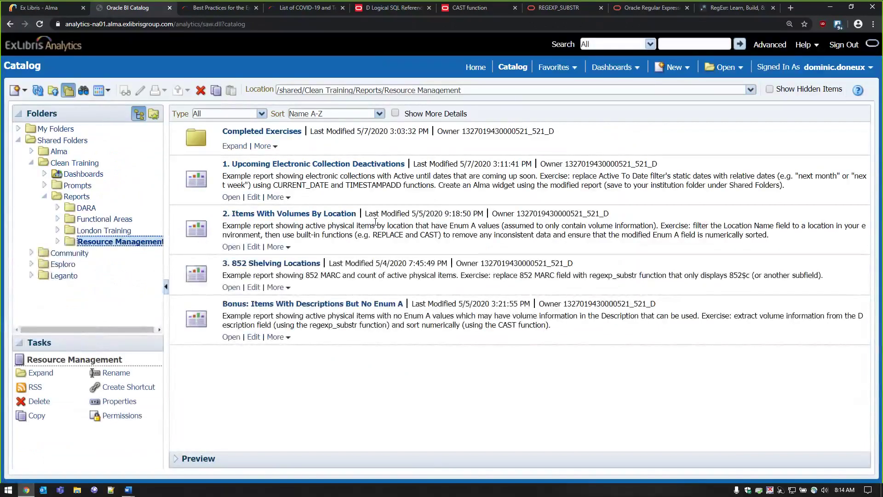
{"action": "left_click", "coordinate": [253, 247]}
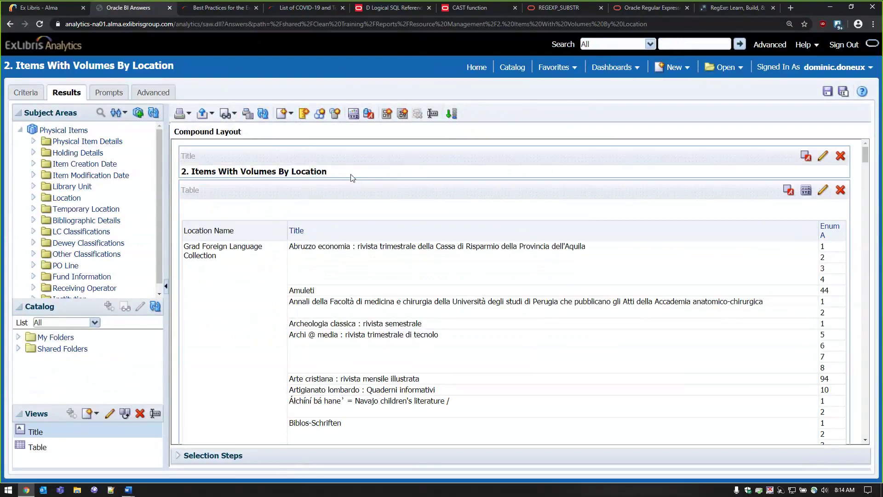
- Add a filter to the report's criteria so that Location Name is equal to Main Reference
{"action": "mouse_move", "coordinate": [348, 176]}
{"action": "left_click", "coordinate": [28, 93]}
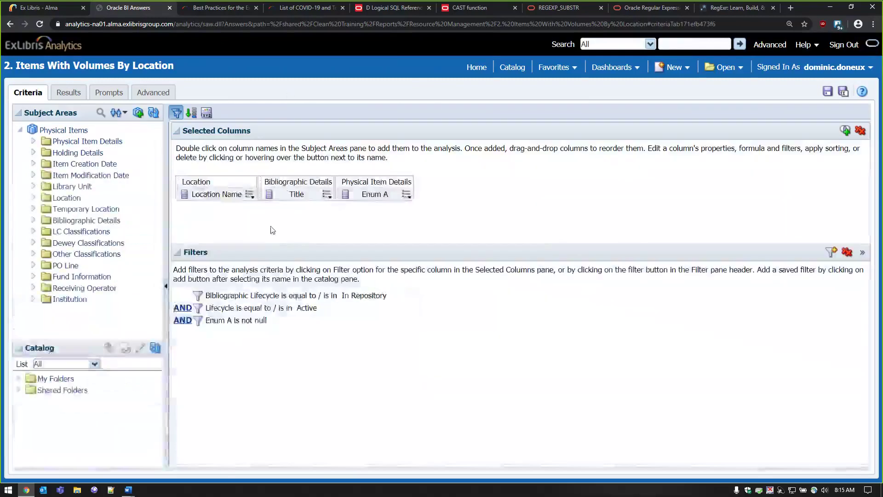
{"action": "left_click", "coordinate": [251, 195]}
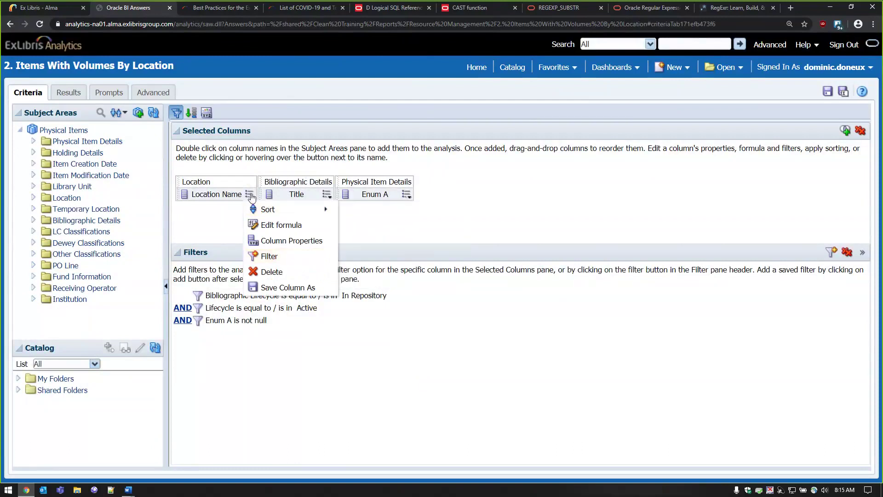
{"action": "left_click", "coordinate": [296, 256]}
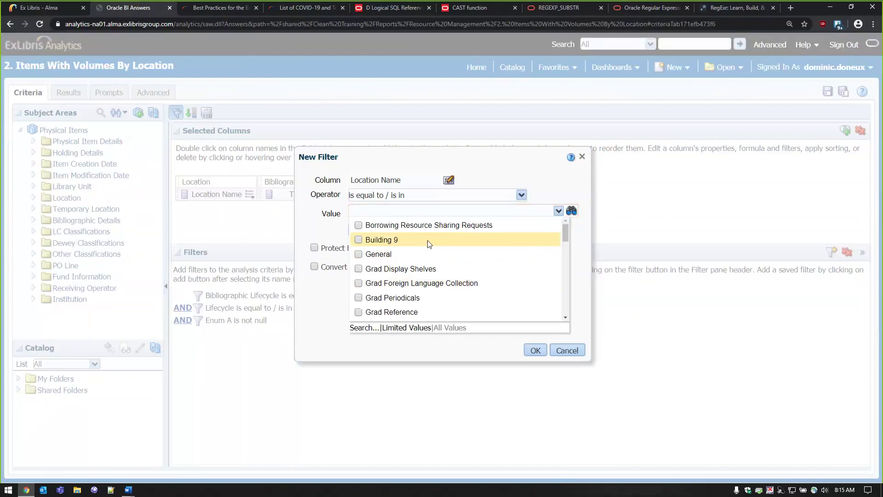
{"action": "scroll", "coordinate": [428, 244], "scroll_direction": "down", "scroll_amount": 2}
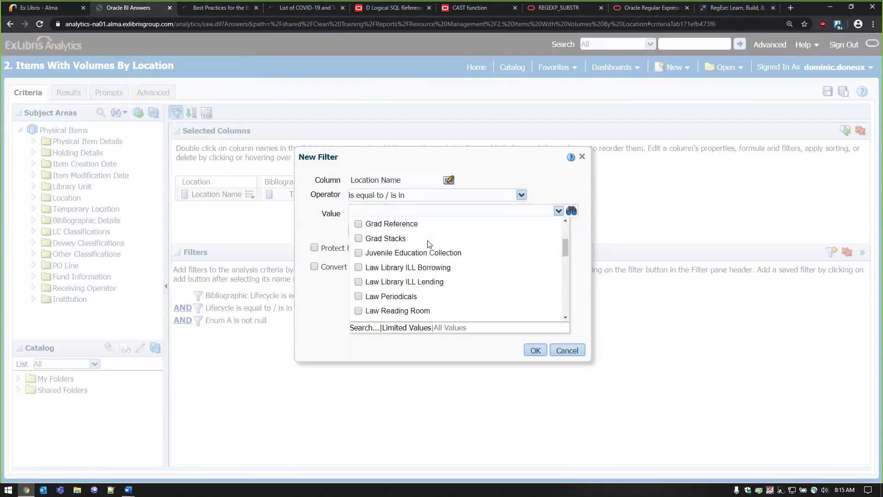
{"action": "scroll", "coordinate": [429, 243], "scroll_direction": "down", "scroll_amount": 5}
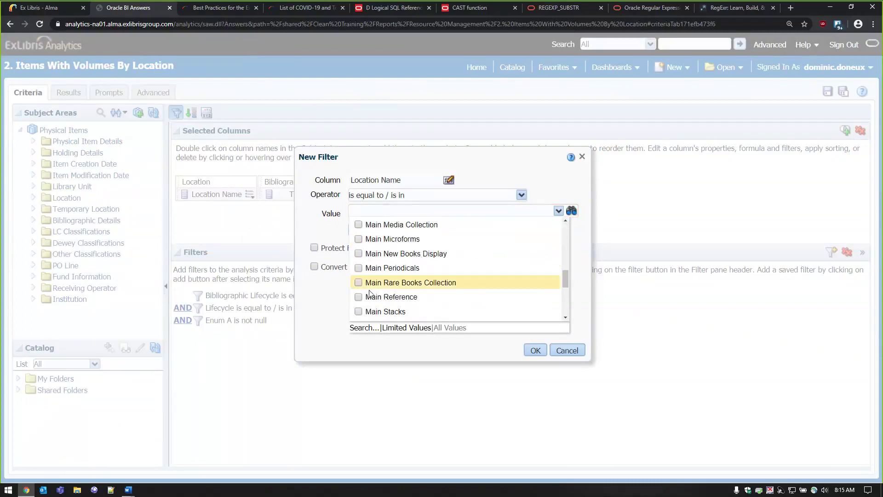
{"action": "left_click", "coordinate": [358, 297]}
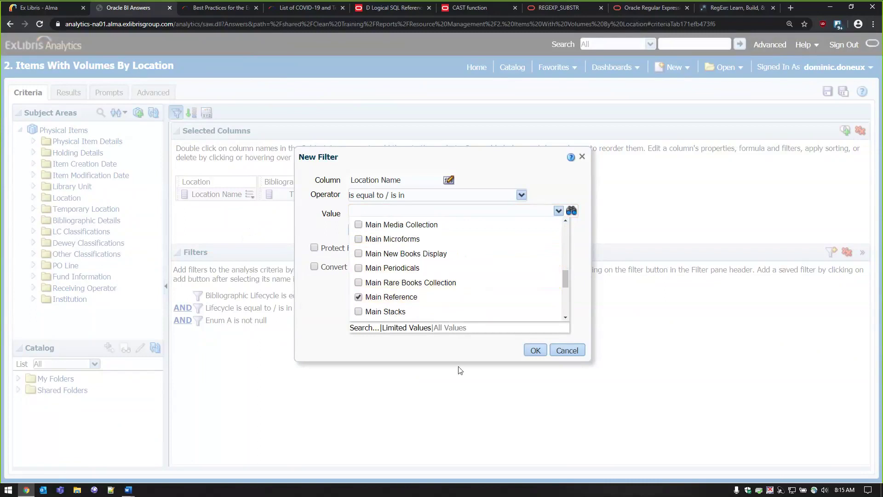
{"action": "left_click", "coordinate": [458, 353]}
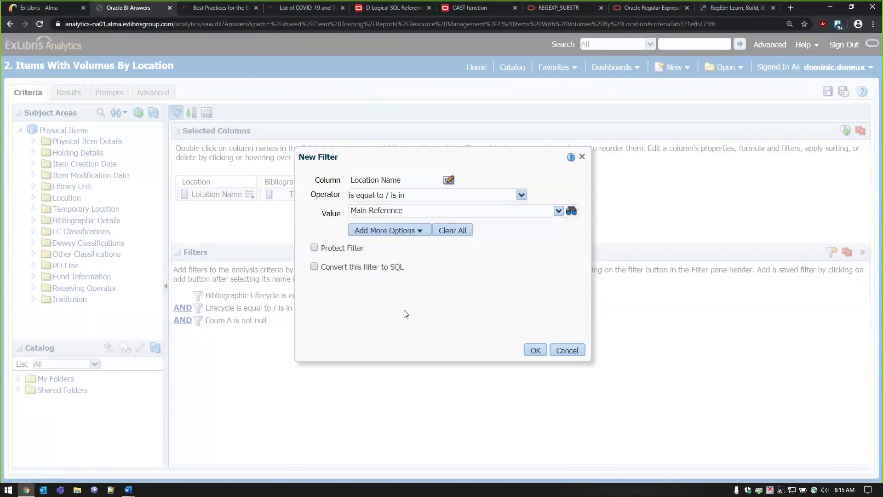
{"action": "left_click", "coordinate": [535, 350]}
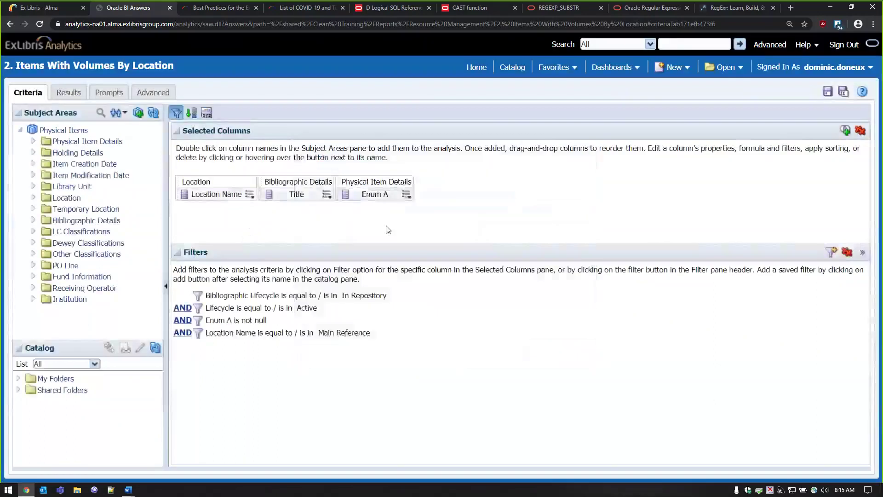
- Run the filtered report and examine how the Enum A volume values are written and ordered for each title
{"action": "left_click", "coordinate": [67, 94]}
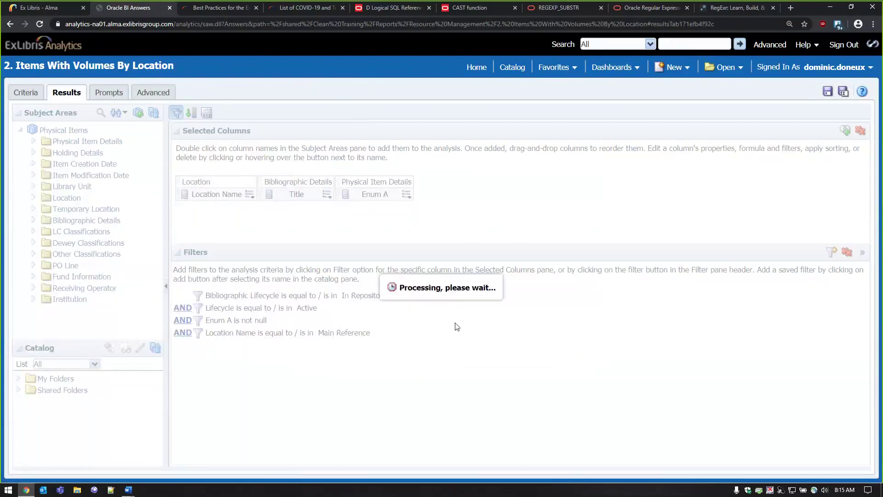
{"action": "scroll", "coordinate": [777, 259], "scroll_direction": "down", "scroll_amount": 1}
{"action": "scroll", "coordinate": [777, 258], "scroll_direction": "down", "scroll_amount": 1}
{"action": "scroll", "coordinate": [774, 257], "scroll_direction": "down", "scroll_amount": 1}
{"action": "scroll", "coordinate": [763, 239], "scroll_direction": "up", "scroll_amount": 3}
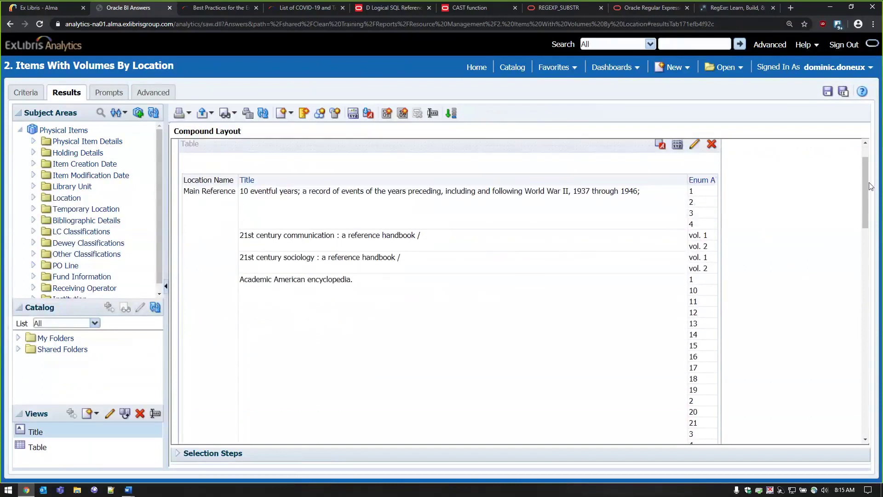
{"action": "scroll", "coordinate": [782, 221], "scroll_direction": "down", "scroll_amount": 1}
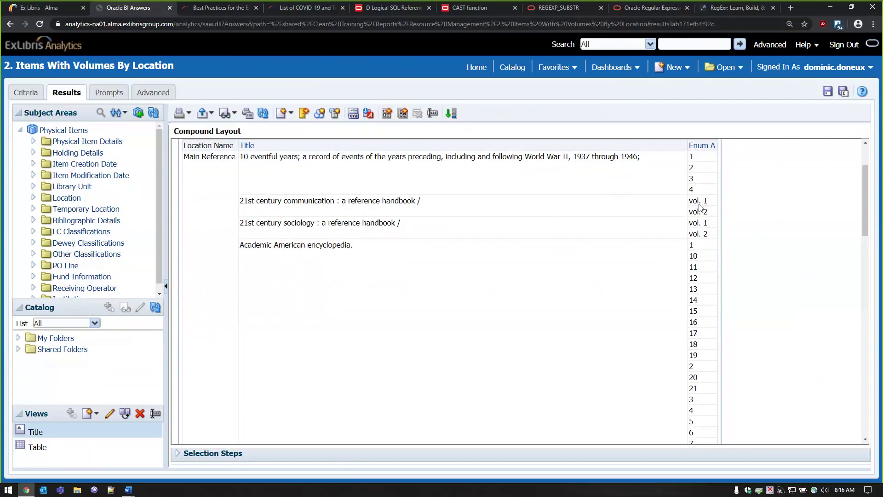
{"action": "scroll", "coordinate": [637, 213], "scroll_direction": "down", "scroll_amount": 1}
{"action": "scroll", "coordinate": [631, 214], "scroll_direction": "down", "scroll_amount": 1}
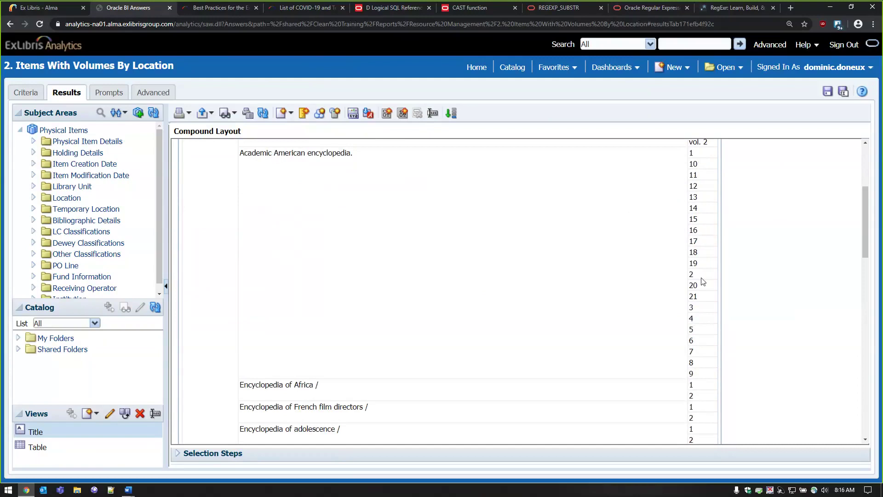
{"action": "scroll", "coordinate": [699, 198], "scroll_direction": "up", "scroll_amount": 1}
{"action": "left_click", "coordinate": [700, 199]}
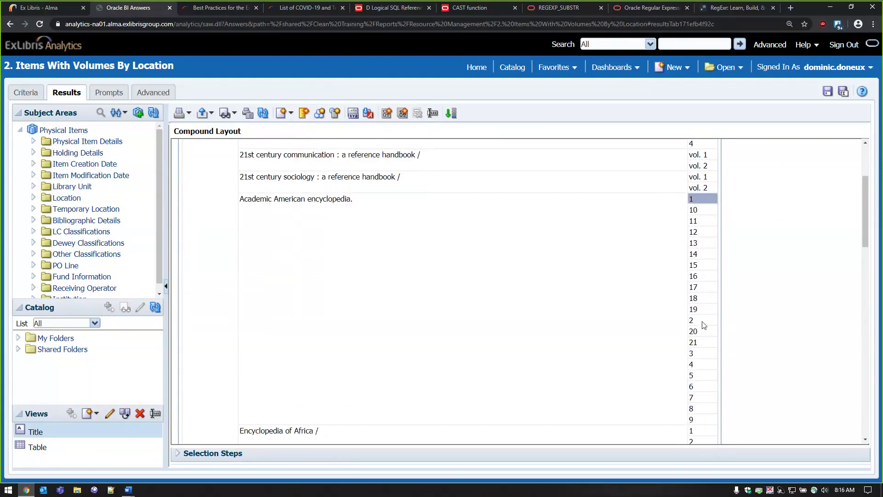
{"action": "scroll", "coordinate": [704, 324], "scroll_direction": "up", "scroll_amount": 1}
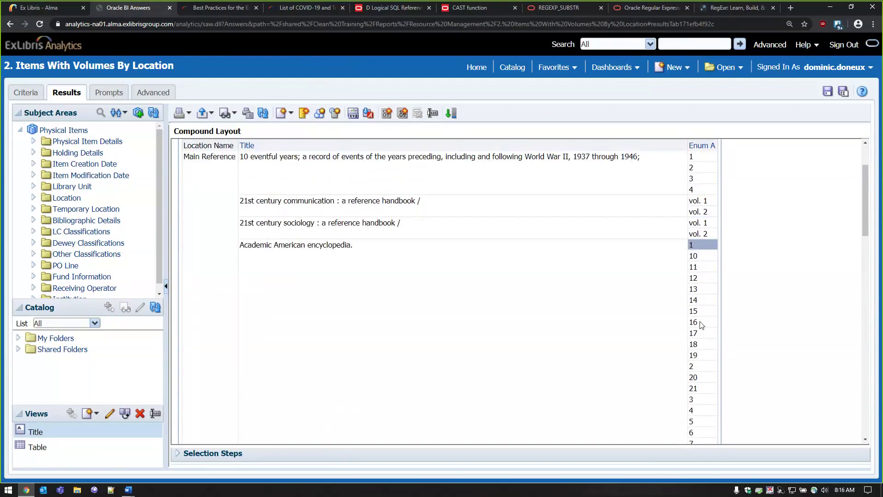
{"action": "left_click", "coordinate": [695, 205]}
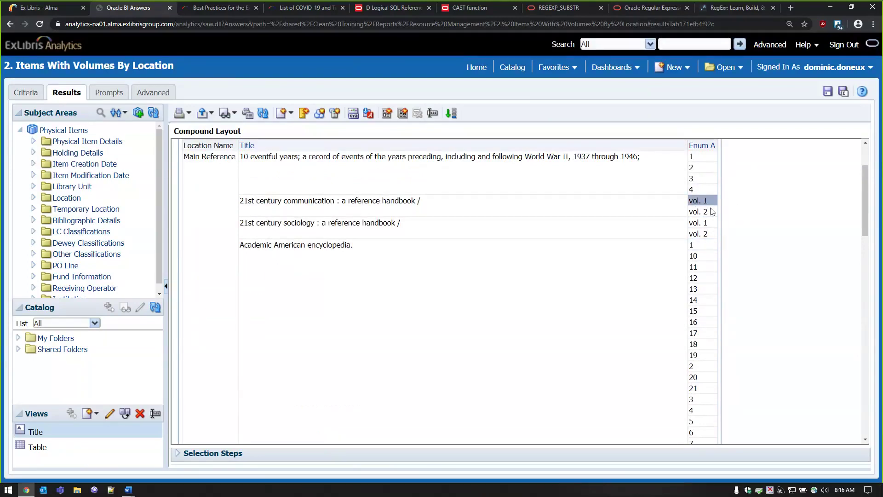
{"action": "left_click", "coordinate": [707, 249]}
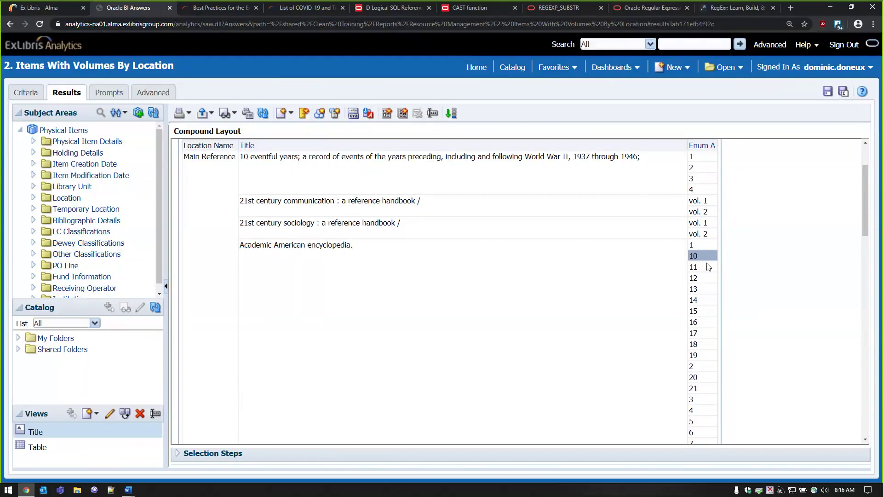
{"action": "scroll", "coordinate": [708, 267], "scroll_direction": "up", "scroll_amount": 1}
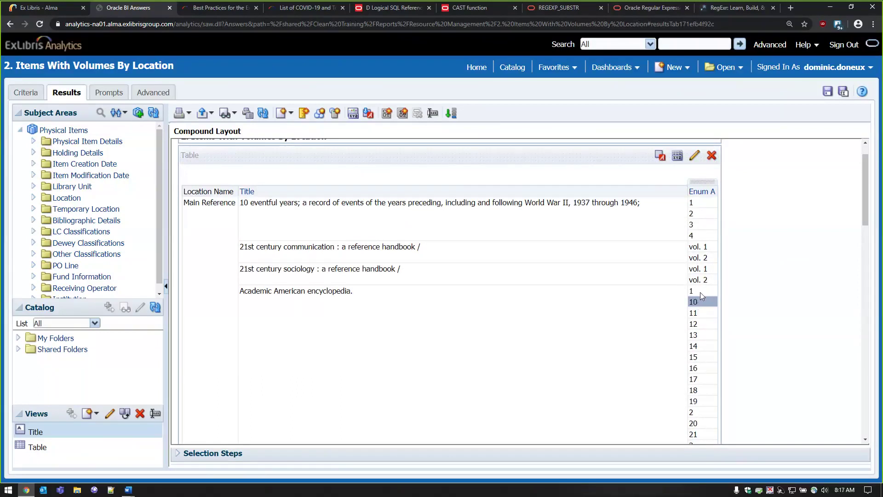
{"action": "scroll", "coordinate": [700, 291], "scroll_direction": "down", "scroll_amount": 1}
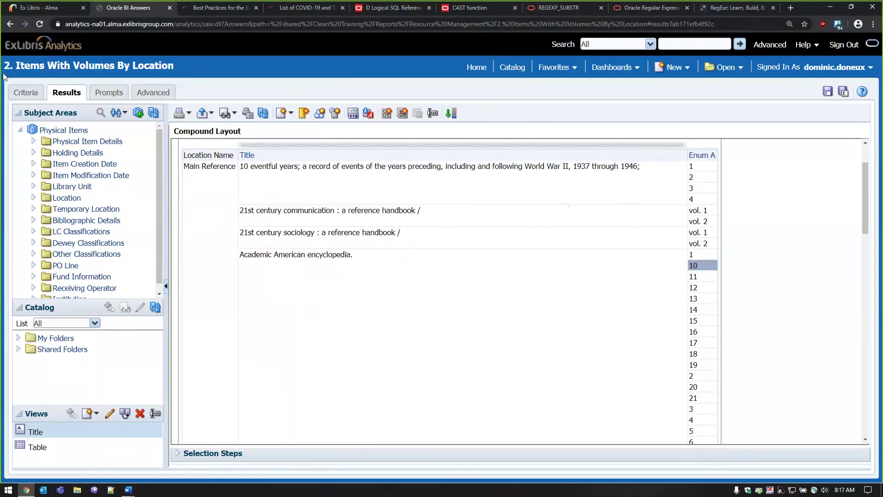
- Open the Enum A column's formula for editing and choose the Cast conversion function for it
{"action": "left_click", "coordinate": [18, 92]}
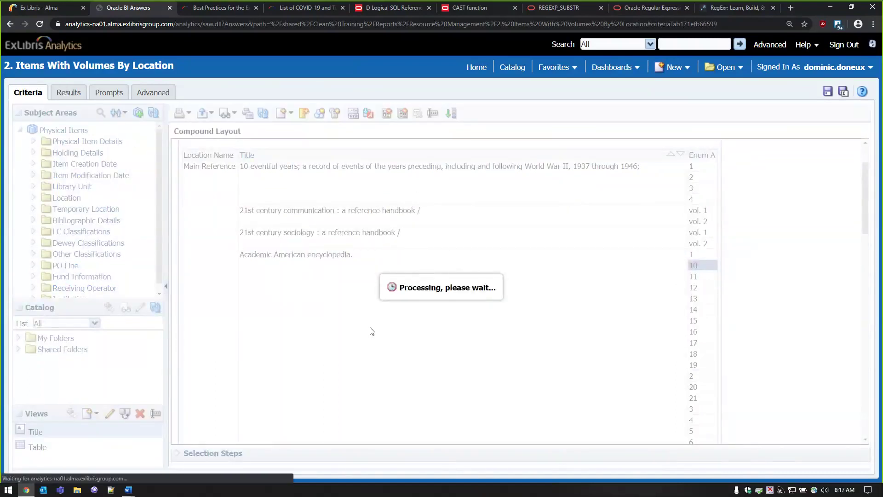
{"action": "left_click", "coordinate": [407, 196]}
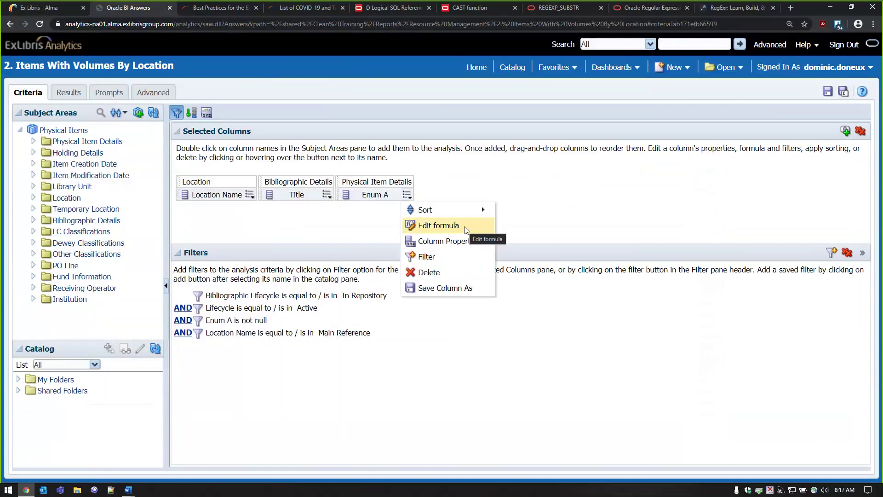
{"action": "left_click", "coordinate": [464, 229]}
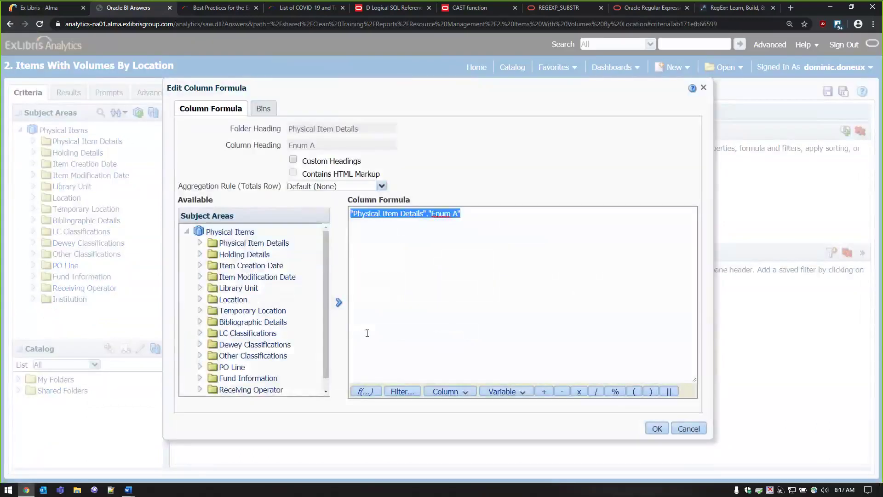
{"action": "left_click", "coordinate": [367, 391]}
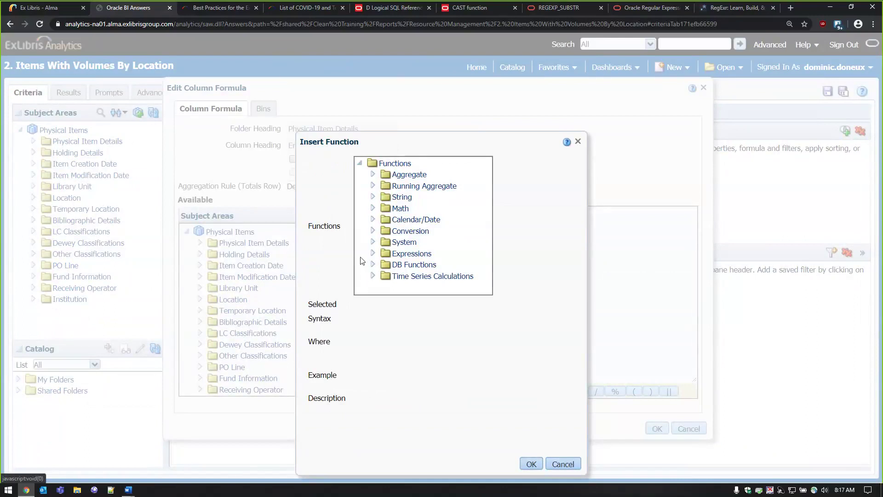
{"action": "left_click", "coordinate": [371, 231]}
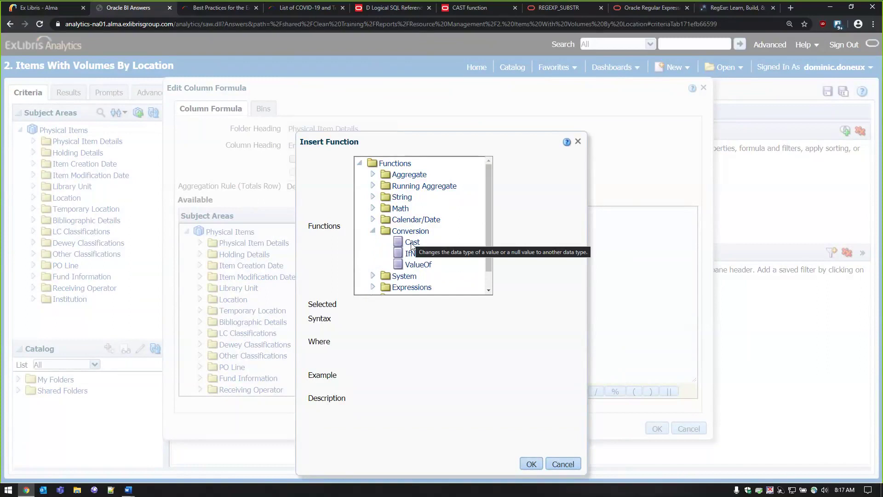
{"action": "left_click", "coordinate": [411, 244]}
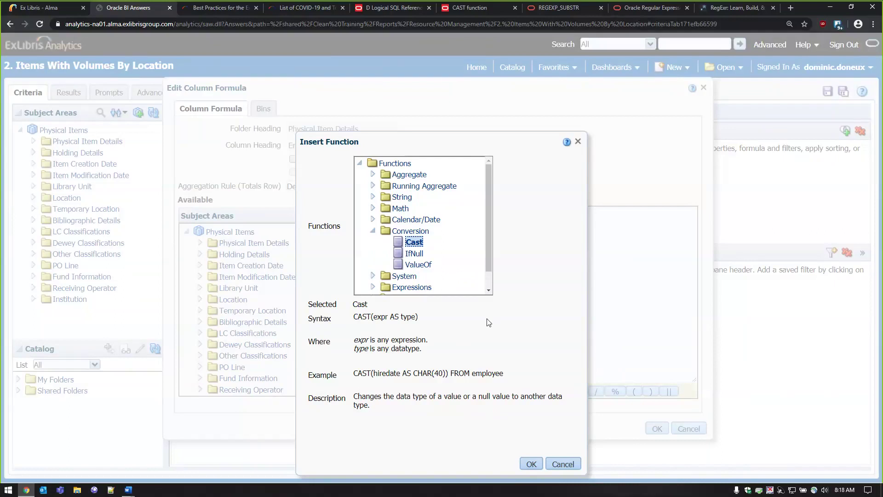
- Check the Oracle documentation for the data types CAST supports and whether CHAR converts to INTEGER, and return to the report
{"action": "left_click", "coordinate": [366, 10]}
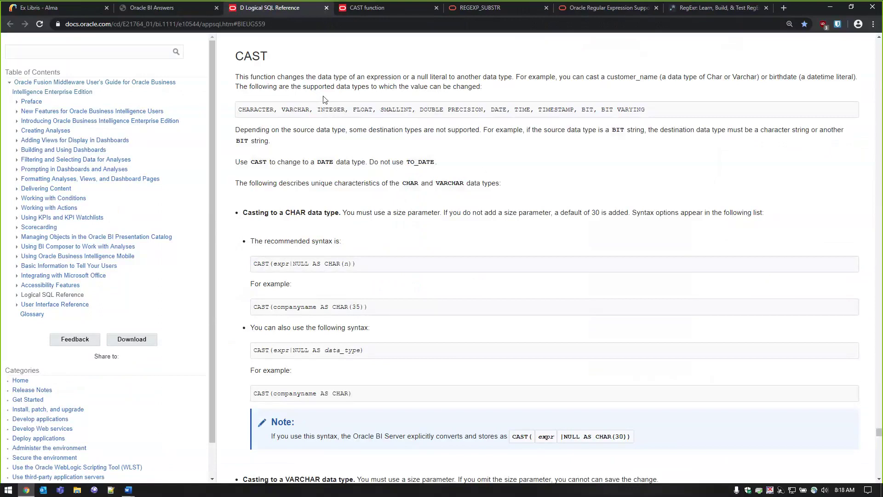
{"action": "left_click", "coordinate": [352, 12]}
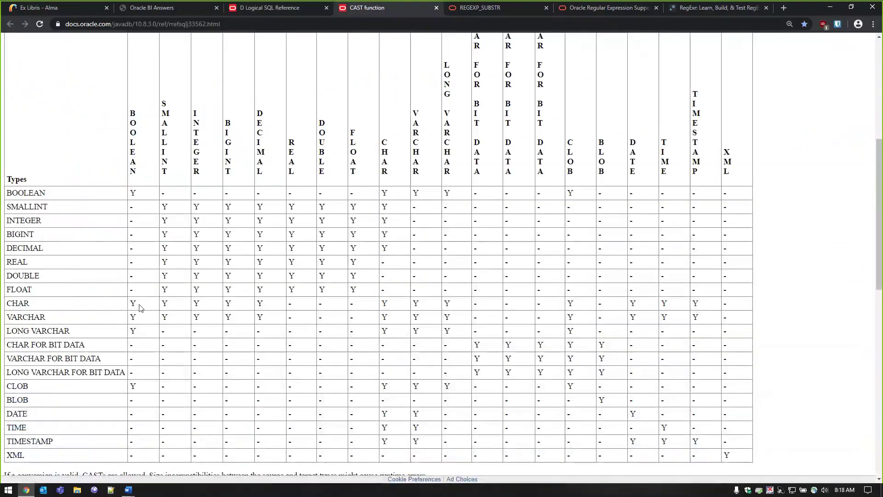
{"action": "left_click_drag", "start_coordinate": [32, 307], "coordinate": [52, 316]}
{"action": "left_click", "coordinate": [78, 306]}
{"action": "left_click_drag", "start_coordinate": [201, 305], "coordinate": [193, 308]}
{"action": "left_click", "coordinate": [164, 9]}
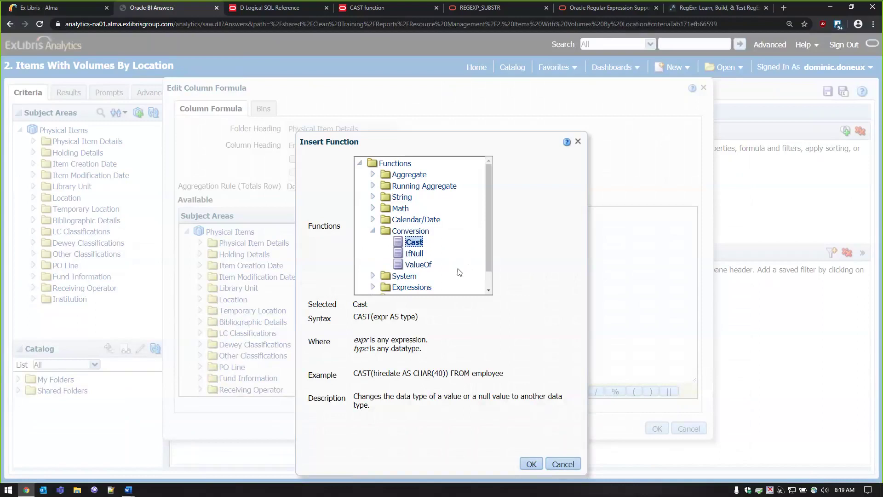
- Insert the Cast function around the Enum A field in the column formula, with INT as its data type
{"action": "left_click", "coordinate": [531, 464]}
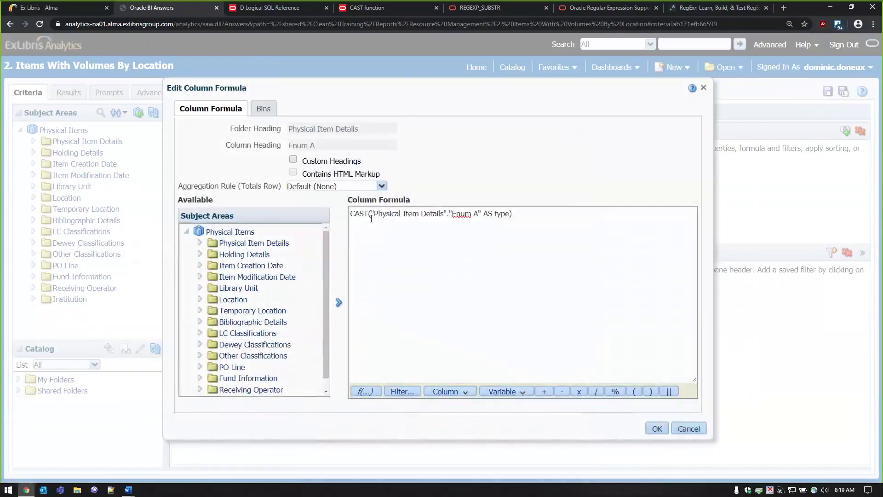
{"action": "left_click_drag", "start_coordinate": [371, 214], "coordinate": [483, 219]}
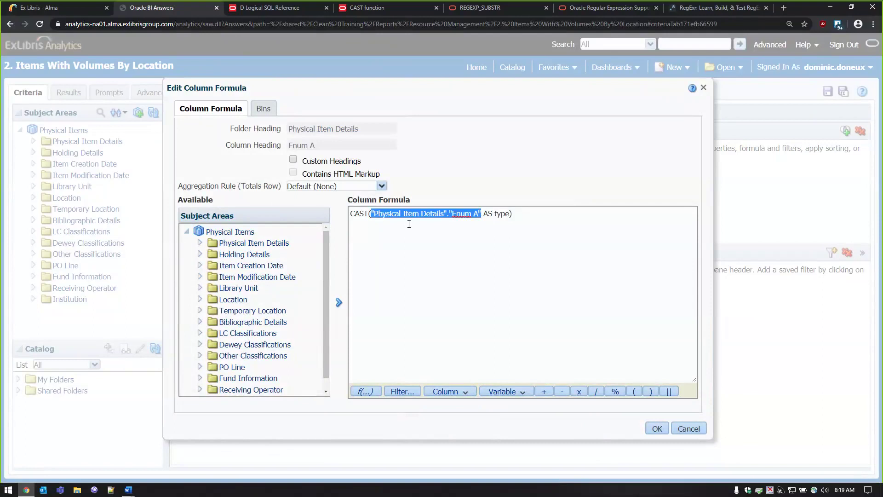
{"action": "double_click", "coordinate": [508, 214]}
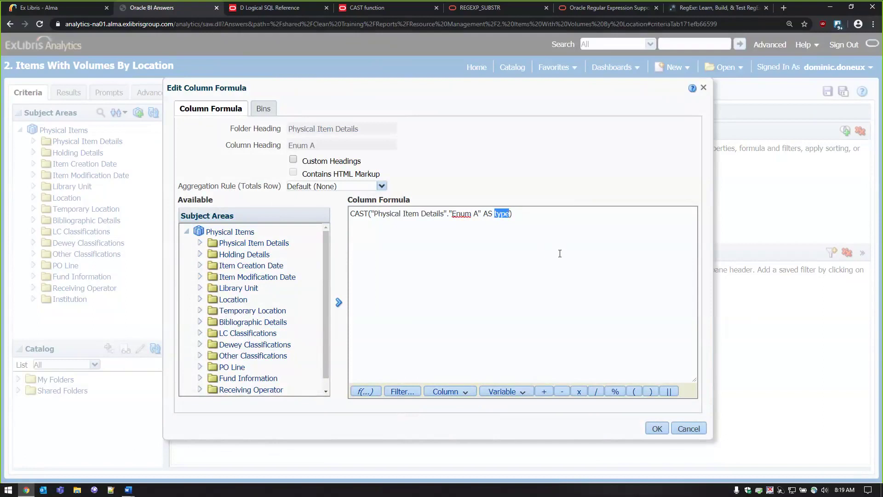
{"action": "type", "text": "INT"}
- Wrap the Enum A field inside the Cast expression with the Replace string function
{"action": "left_click_drag", "start_coordinate": [482, 213], "coordinate": [373, 217]}
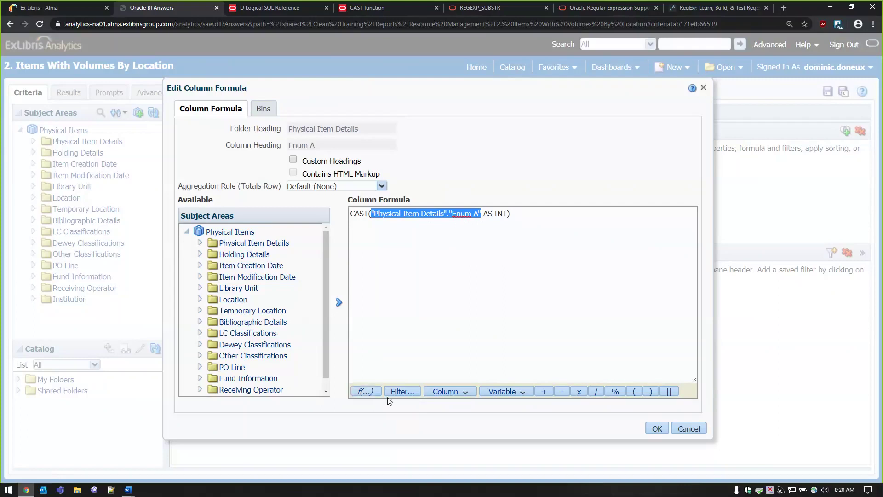
{"action": "left_click", "coordinate": [360, 390]}
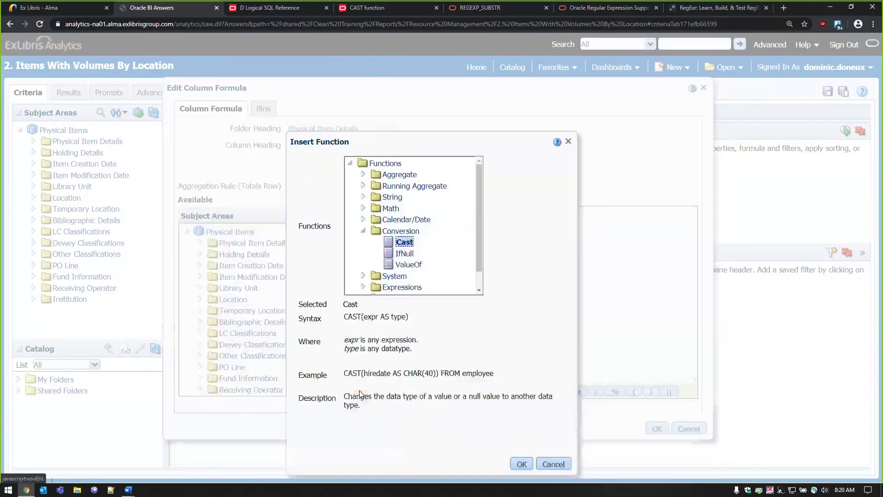
{"action": "left_click", "coordinate": [363, 232]}
{"action": "left_click", "coordinate": [363, 198]}
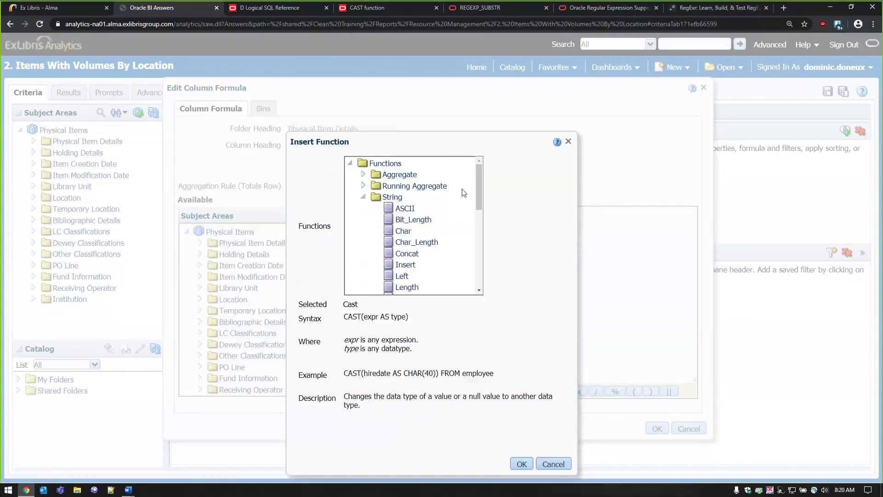
{"action": "scroll", "coordinate": [415, 202], "scroll_direction": "down", "scroll_amount": 4}
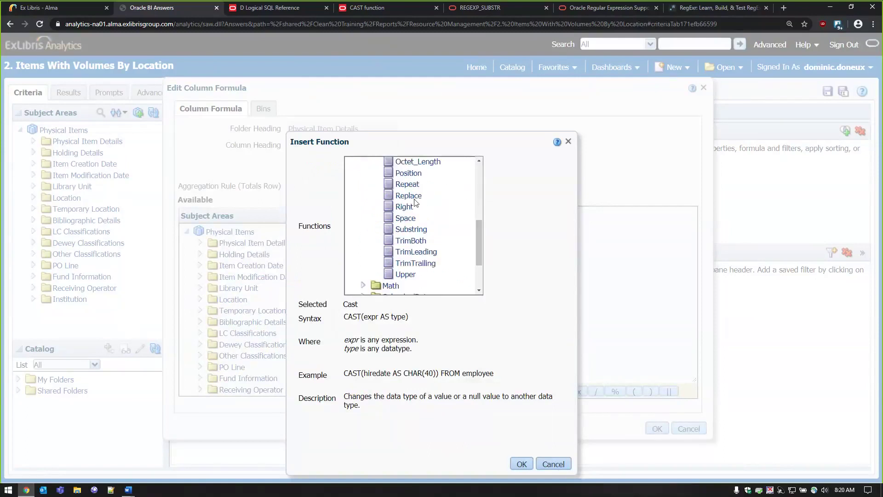
{"action": "left_click", "coordinate": [408, 196]}
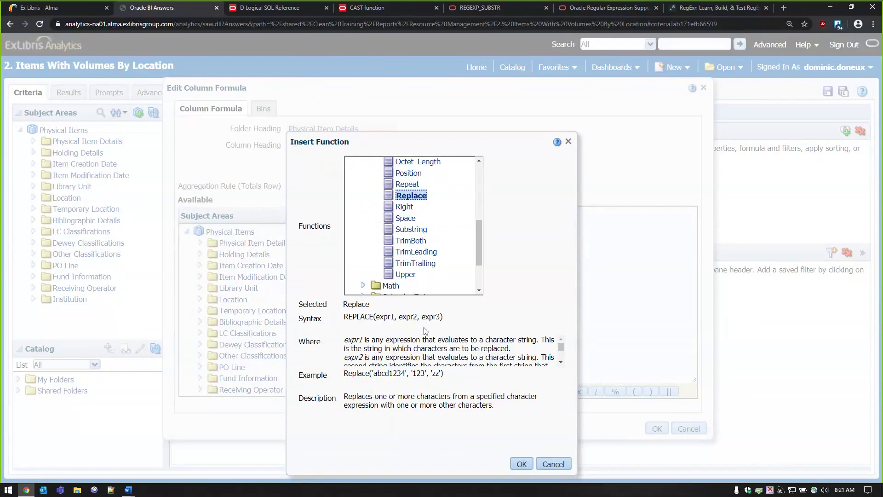
{"action": "left_click_drag", "start_coordinate": [343, 373], "coordinate": [459, 376]}
{"action": "left_click", "coordinate": [460, 376]}
{"action": "double_click", "coordinate": [418, 374]}
{"action": "left_click", "coordinate": [520, 463]}
{"action": "left_click_drag", "start_coordinate": [371, 214], "coordinate": [565, 208]}
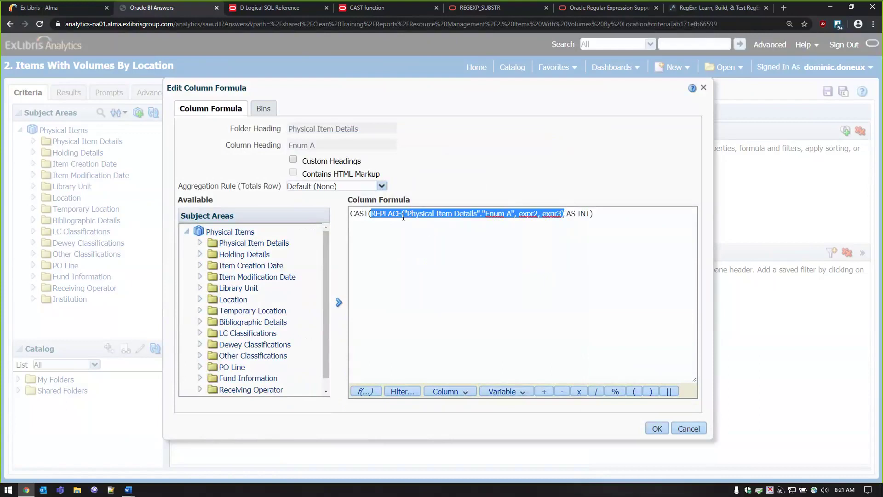
- Set the Replace function to swap 'vol. ' (with trailing space) for an empty string in the Enum A formula
{"action": "left_click_drag", "start_coordinate": [404, 213], "coordinate": [537, 213]}
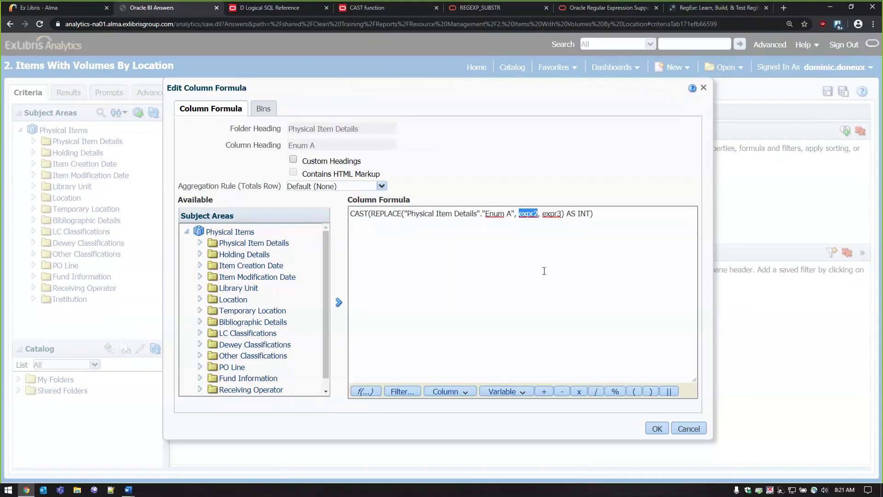
{"action": "left_click_drag", "start_coordinate": [515, 214], "coordinate": [512, 215]}
{"action": "left_click_drag", "start_coordinate": [520, 213], "coordinate": [537, 214]}
{"action": "type", "text": "'vol."}
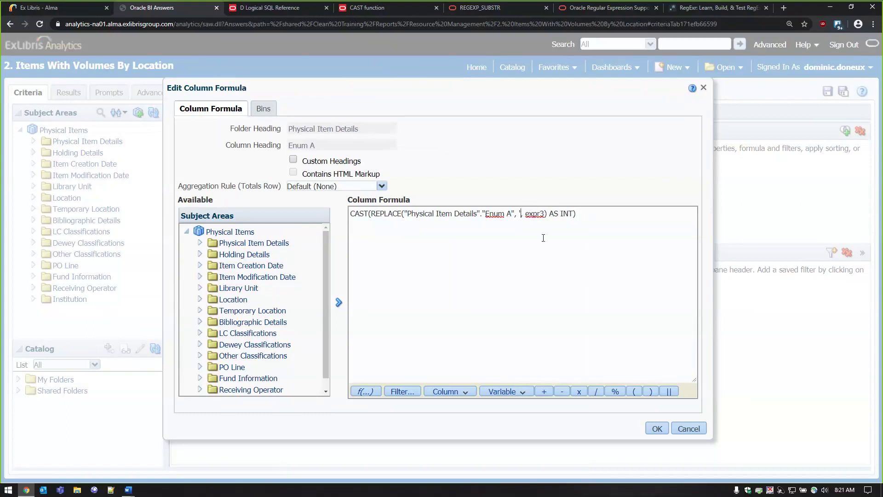
{"action": "type", "text": " '"}
{"action": "left_click_drag", "start_coordinate": [543, 215], "coordinate": [560, 216]}
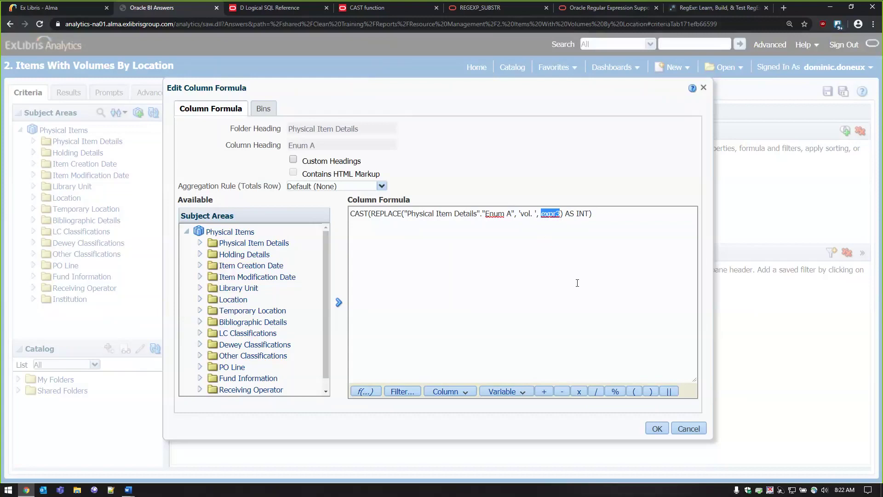
{"action": "type", "text": "''"}
{"action": "key", "text": "Right"}
{"action": "left_click_drag", "start_coordinate": [353, 214], "coordinate": [598, 221]}
{"action": "left_click", "coordinate": [404, 215]}
- Enable custom headings for the Enum A column, set its column heading to Volume, and apply the formula changes
{"action": "left_click", "coordinate": [294, 160]}
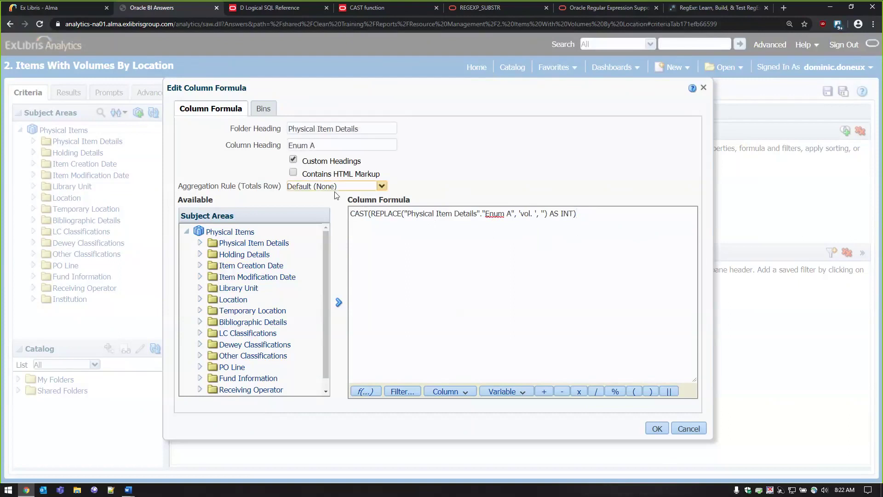
{"action": "left_click", "coordinate": [368, 145]}
{"action": "key", "text": "ctrl+a"}
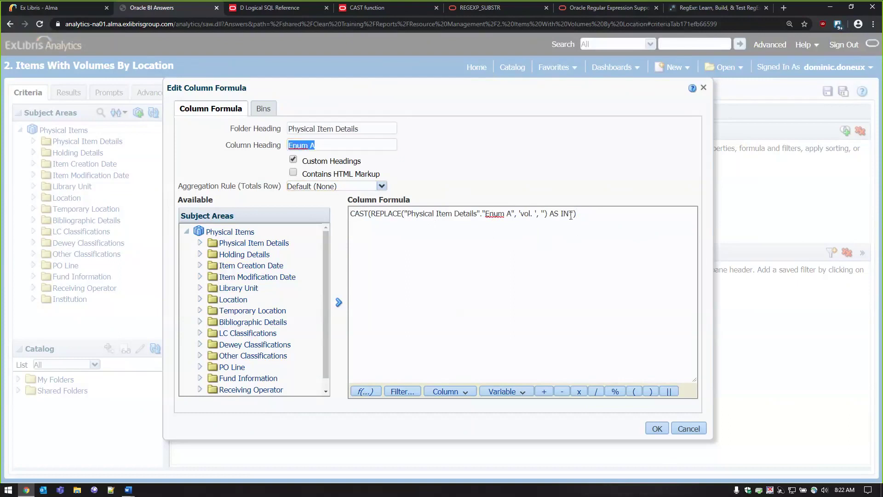
{"action": "type", "text": "Volume"}
{"action": "left_click", "coordinate": [659, 429]}
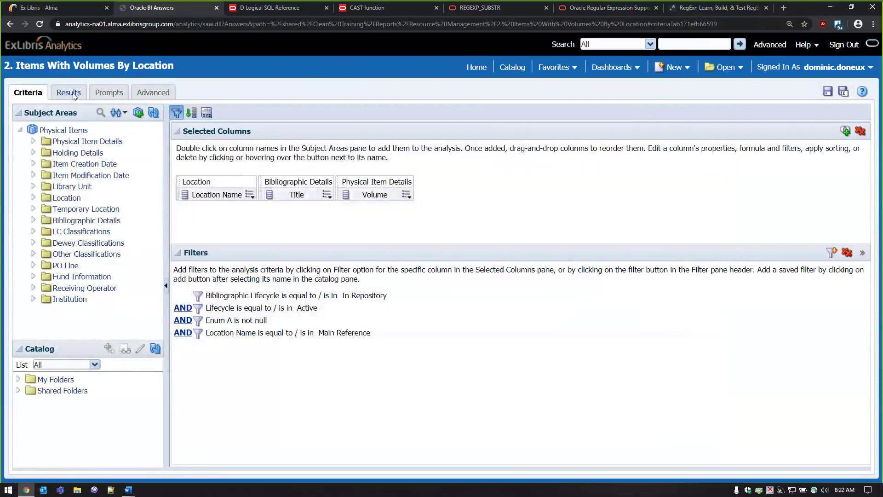
- Run the report and examine whether the Volume values are clean integers in numerical order for each title
{"action": "left_click", "coordinate": [70, 93]}
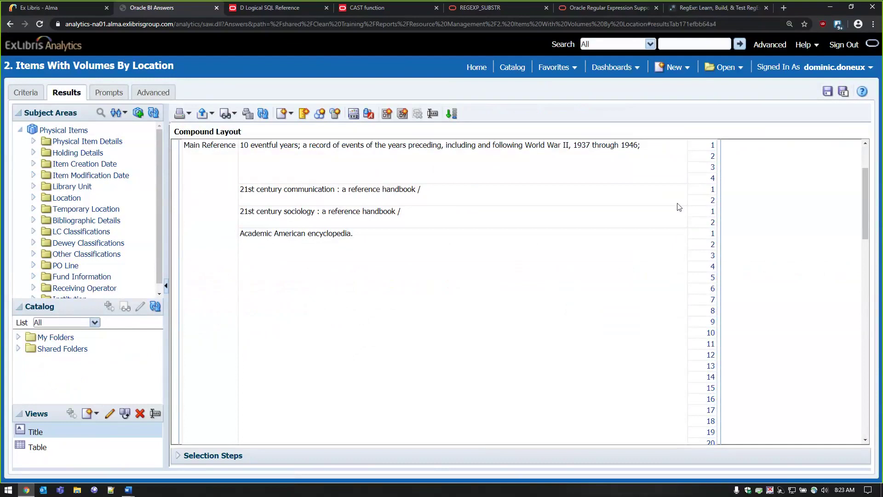
{"action": "scroll", "coordinate": [712, 263], "scroll_direction": "down", "scroll_amount": 1}
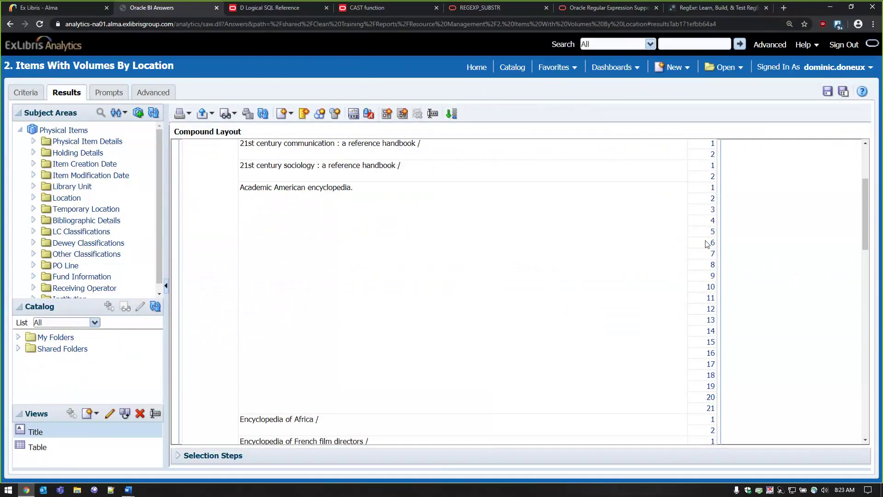
{"action": "scroll", "coordinate": [675, 286], "scroll_direction": "up", "scroll_amount": 2}
{"action": "scroll", "coordinate": [674, 286], "scroll_direction": "up", "scroll_amount": 2}
{"action": "scroll", "coordinate": [676, 287], "scroll_direction": "down", "scroll_amount": 15}
{"action": "scroll", "coordinate": [677, 289], "scroll_direction": "up", "scroll_amount": 8}
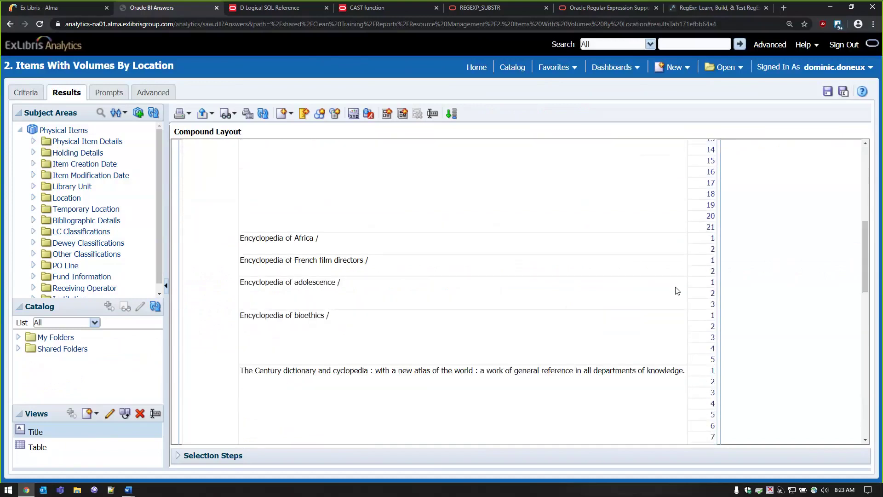
{"action": "scroll", "coordinate": [677, 291], "scroll_direction": "up", "scroll_amount": 10}
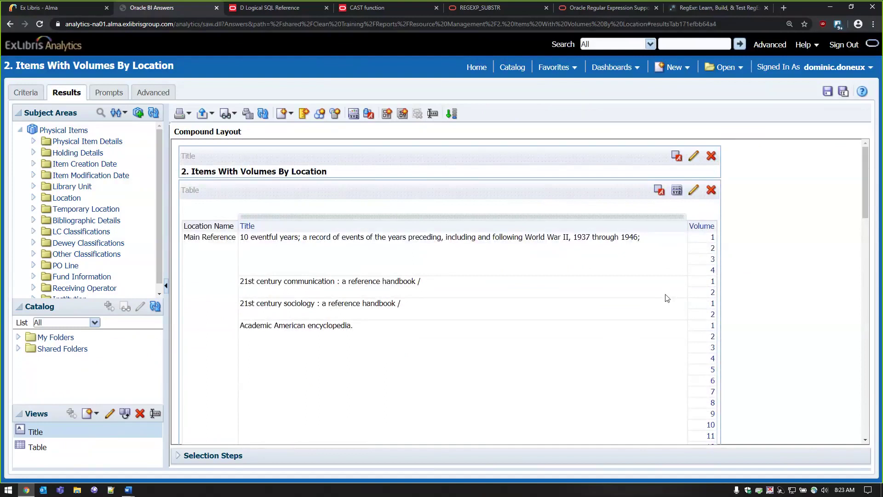
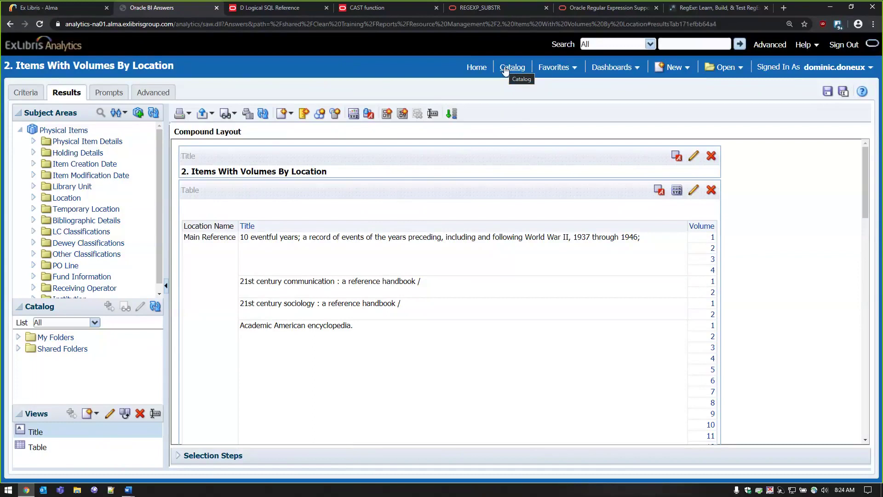
- Open the 3. 852 Shelving Locations report from the catalog for editing and examine its 852 MARC values
{"action": "left_click", "coordinate": [505, 70]}
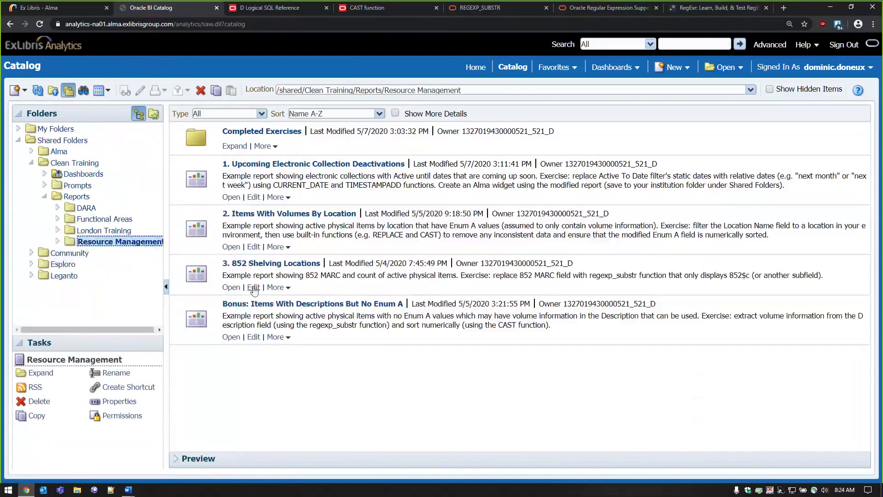
{"action": "left_click", "coordinate": [253, 288]}
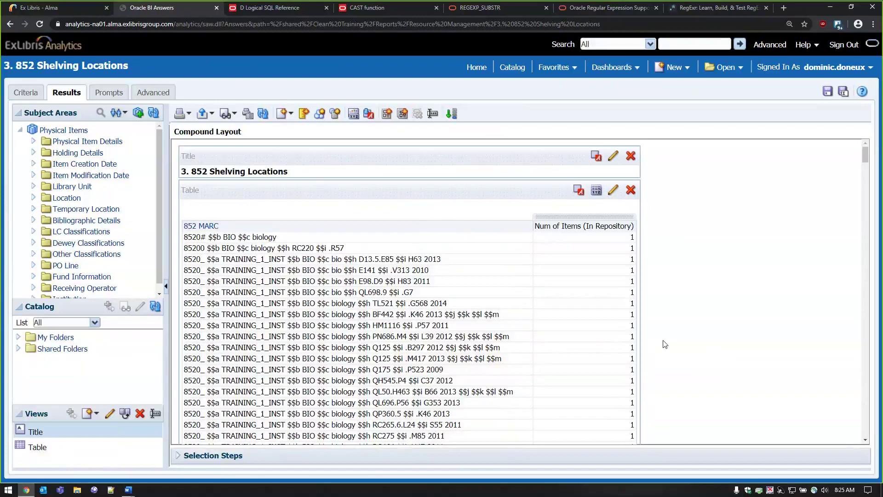
{"action": "scroll", "coordinate": [487, 229], "scroll_direction": "down", "scroll_amount": 2}
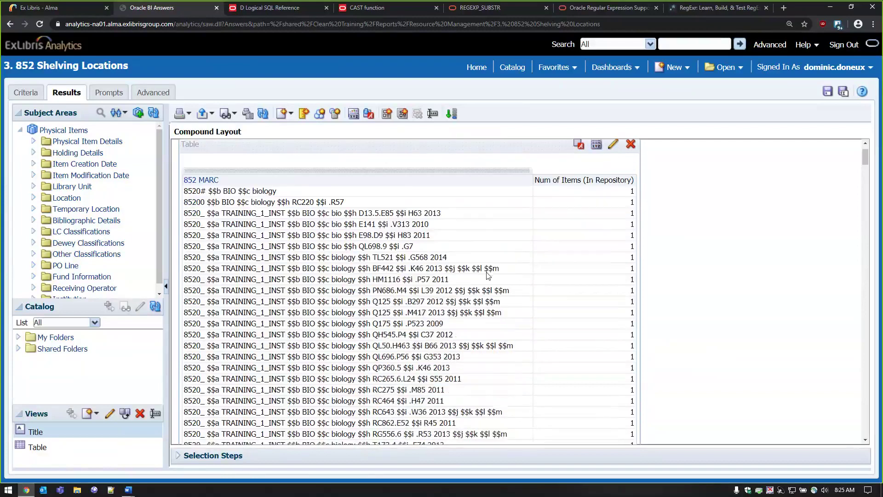
{"action": "scroll", "coordinate": [485, 219], "scroll_direction": "up", "scroll_amount": 2}
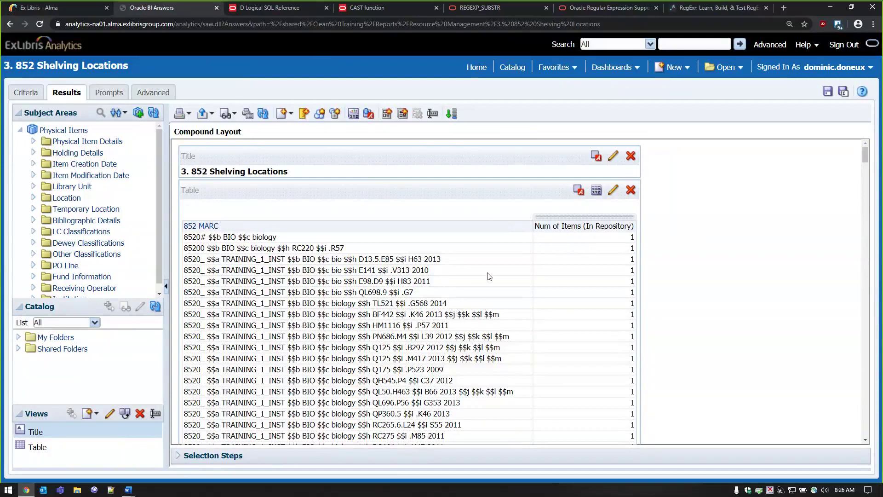
- Show the 852 Shelving Locations criteria, then switch to Word's PresentationFunctions.docx to review the LEFT, SUBSTRING and LOCATE formula for 852 MARC
{"action": "left_click", "coordinate": [24, 92]}
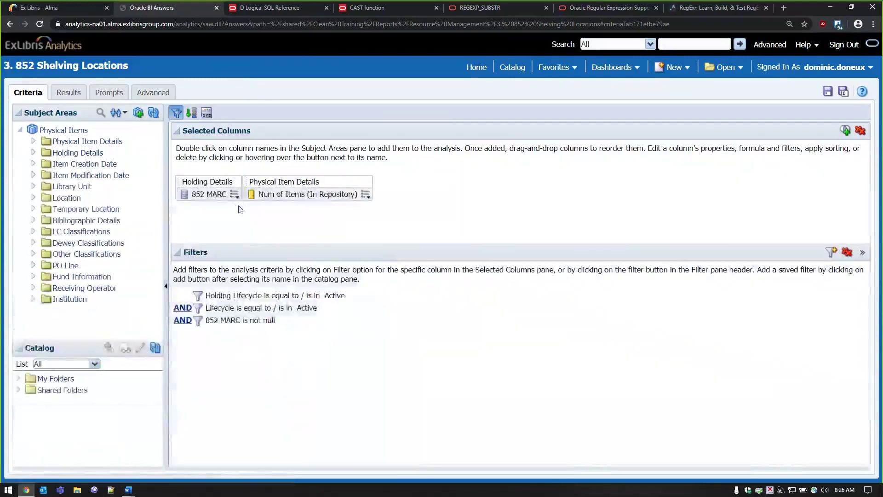
{"action": "left_click", "coordinate": [235, 194]}
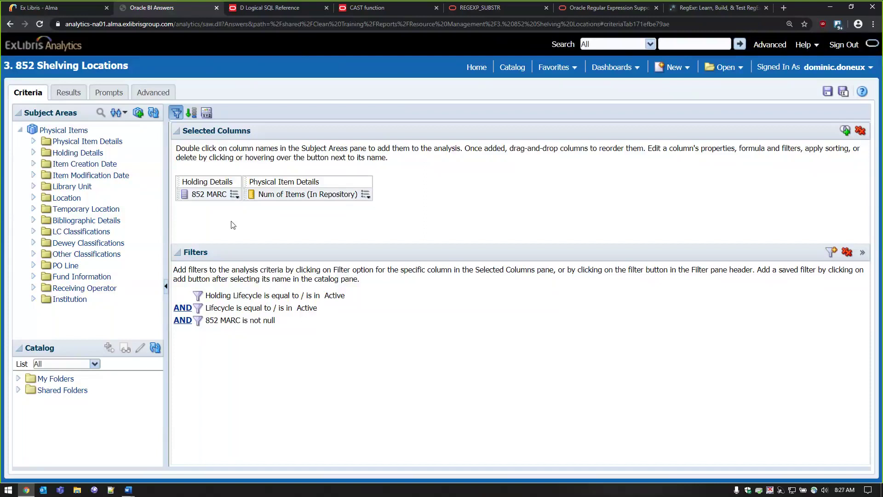
{"action": "left_click", "coordinate": [132, 490]}
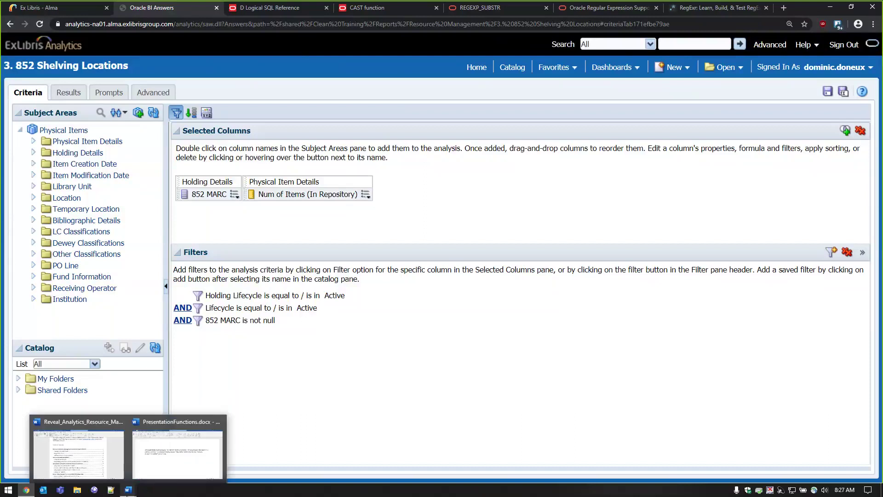
{"action": "left_click", "coordinate": [169, 454]}
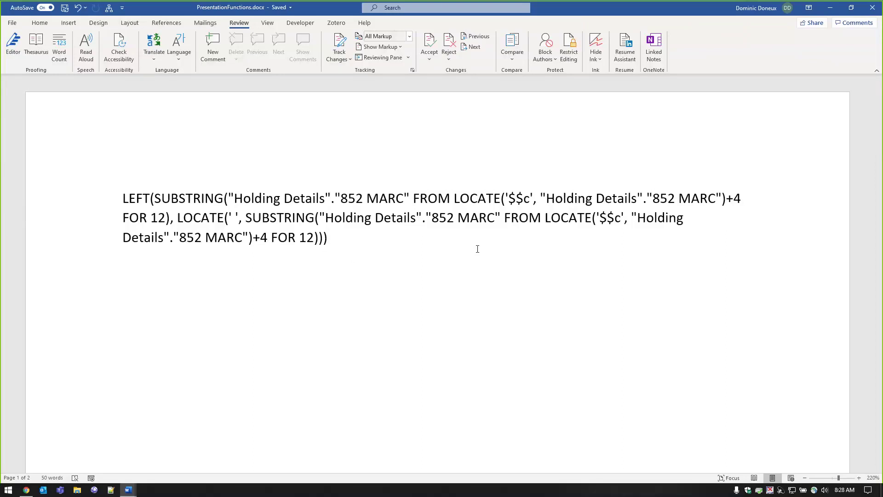
- Back in the report, open the 852 MARC column's formula for editing and choose the Evaluate database function for it
{"action": "left_click", "coordinate": [26, 489]}
{"action": "left_click", "coordinate": [272, 227]}
{"action": "left_click", "coordinate": [369, 390]}
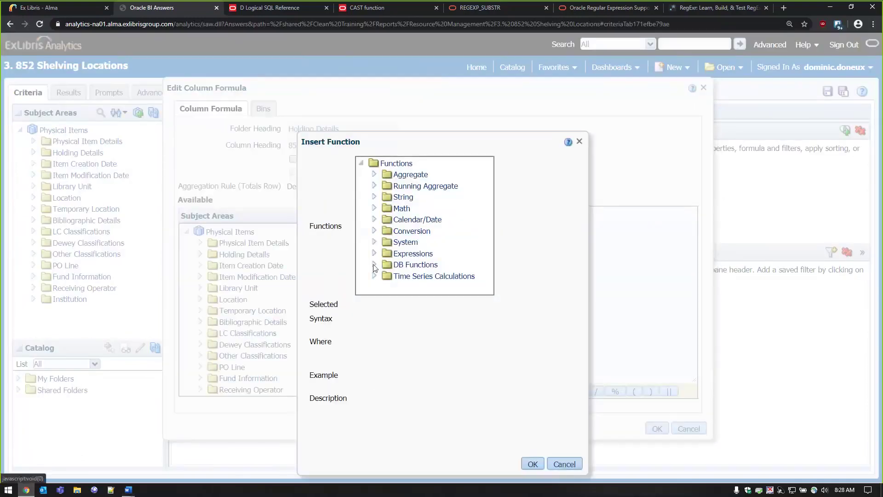
{"action": "left_click", "coordinate": [374, 266]}
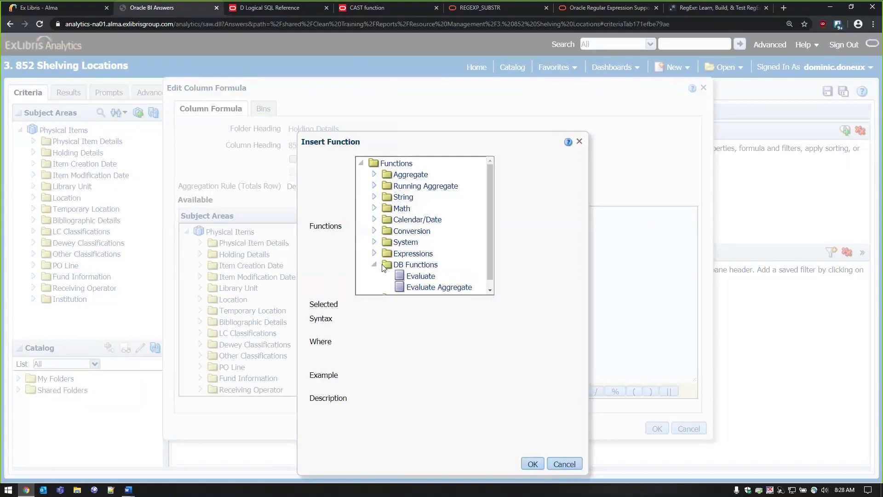
{"action": "scroll", "coordinate": [414, 269], "scroll_direction": "down", "scroll_amount": 1}
{"action": "left_click", "coordinate": [415, 268]}
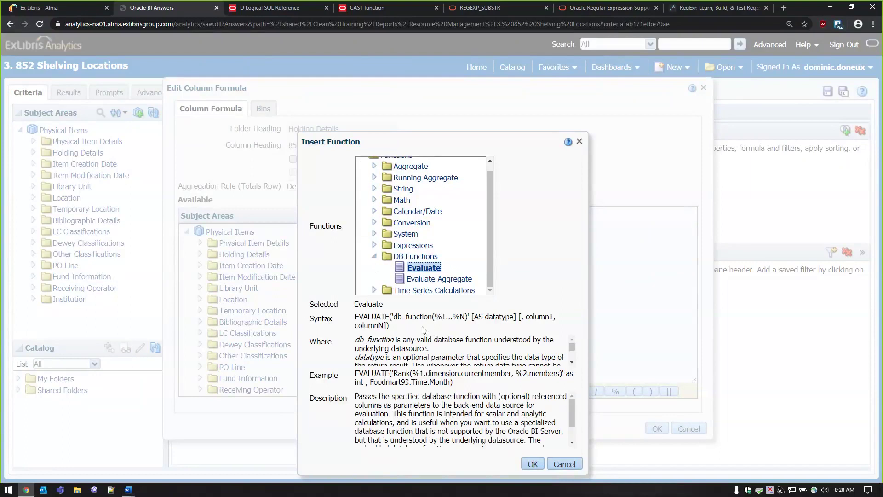
{"action": "scroll", "coordinate": [411, 174], "scroll_direction": "up", "scroll_amount": 1}
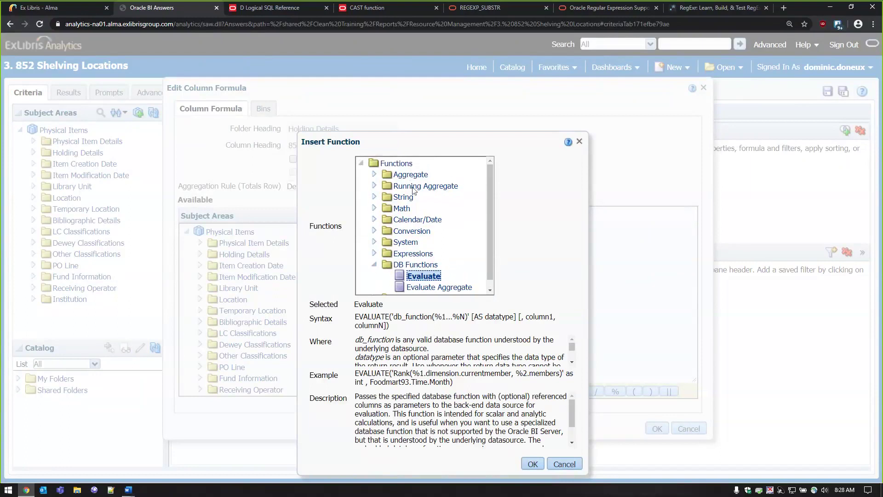
{"action": "scroll", "coordinate": [475, 241], "scroll_direction": "down", "scroll_amount": 1}
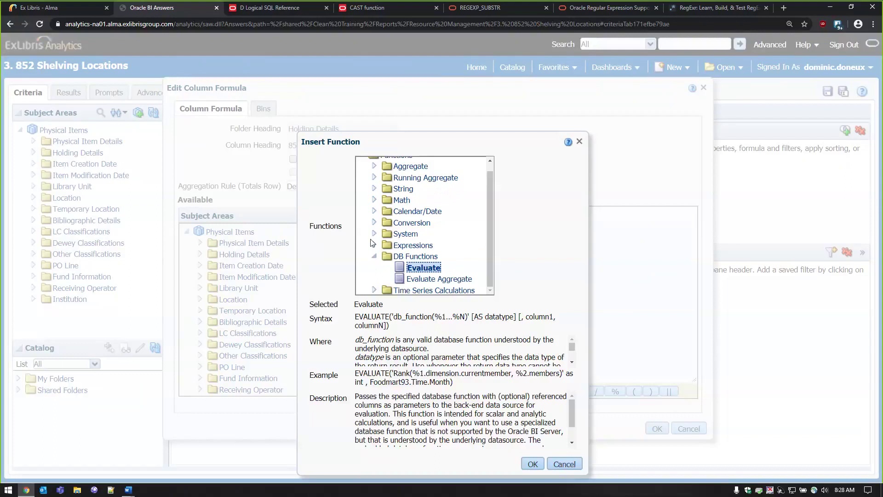
{"action": "left_click_drag", "start_coordinate": [391, 326], "coordinate": [352, 319]}
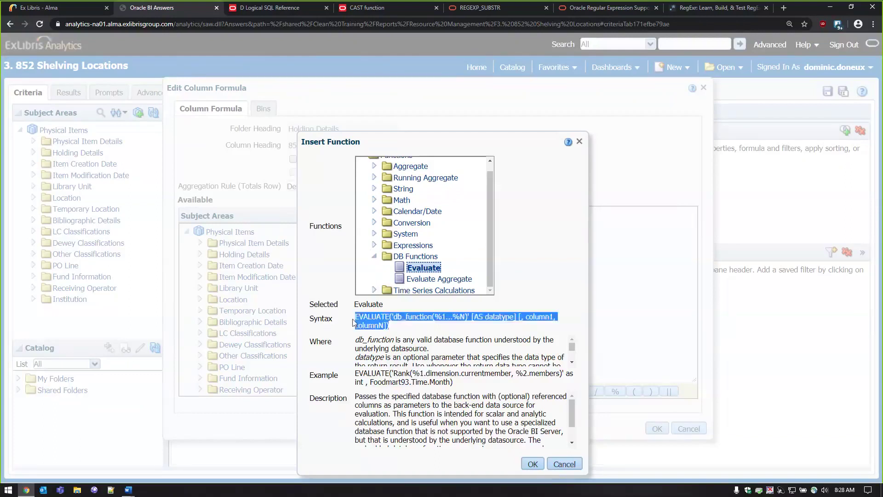
{"action": "left_click", "coordinate": [418, 325]}
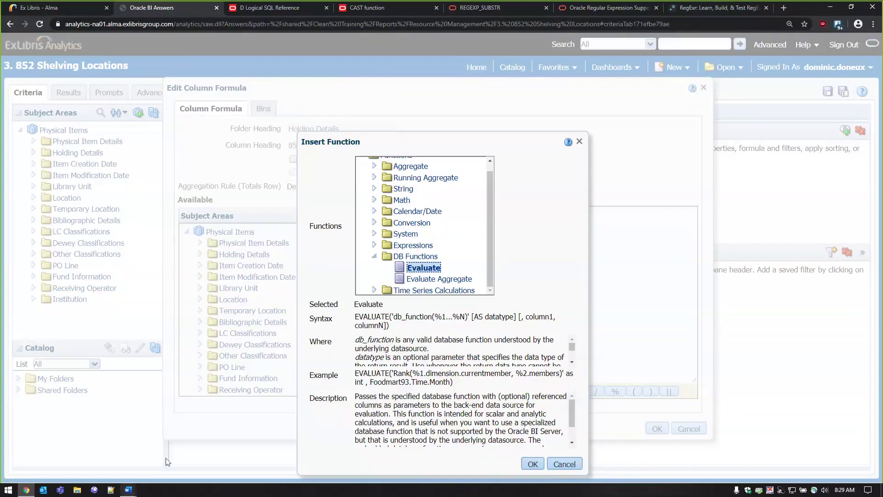
- Switch to PresentationFunctions.docx in Word and examine the simplified EVALUATE syntax, especially its 'db_function' argument
{"action": "left_click", "coordinate": [128, 490]}
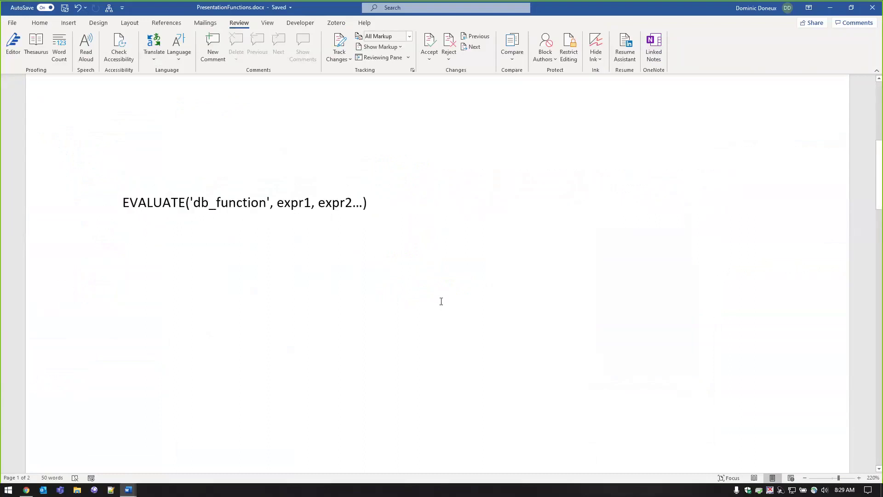
{"action": "scroll", "coordinate": [441, 301], "scroll_direction": "up", "scroll_amount": 1}
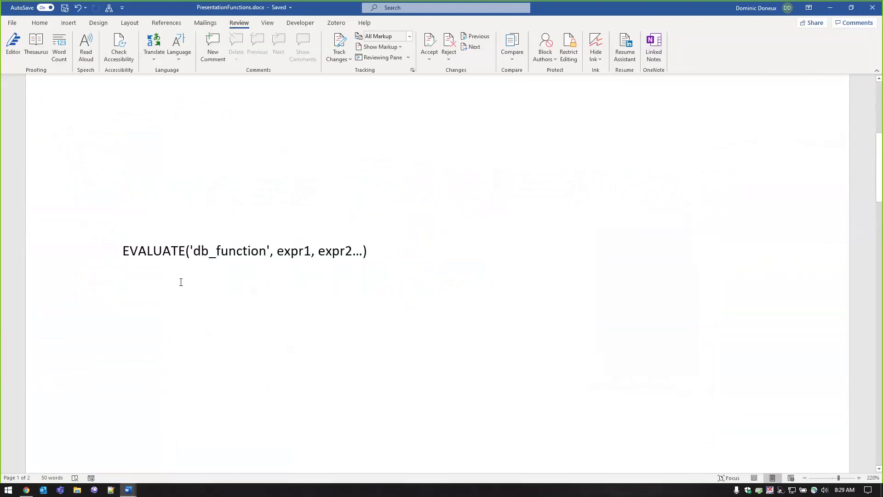
{"action": "left_click", "coordinate": [396, 248]}
{"action": "double_click", "coordinate": [250, 253]}
{"action": "left_click", "coordinate": [266, 251]}
{"action": "left_click_drag", "start_coordinate": [190, 251], "coordinate": [247, 249]}
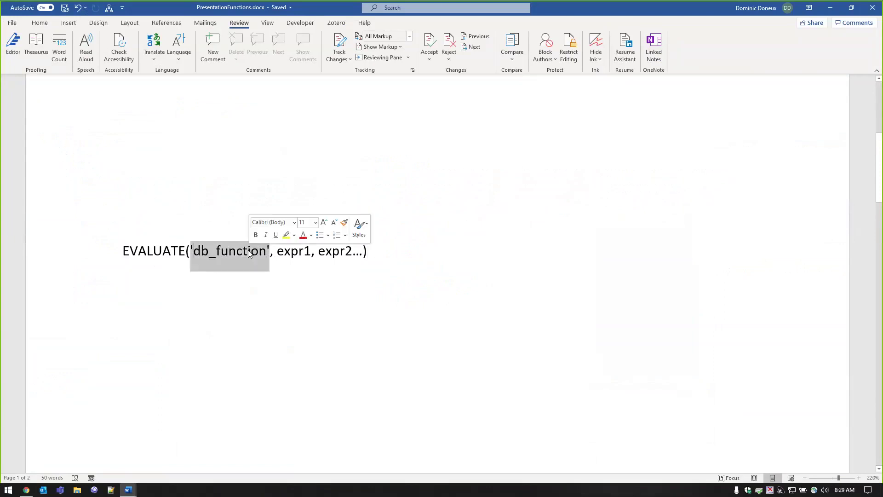
- Examine the expr1 and expr2 arguments in the EVALUATE syntax line
{"action": "left_click", "coordinate": [300, 250]}
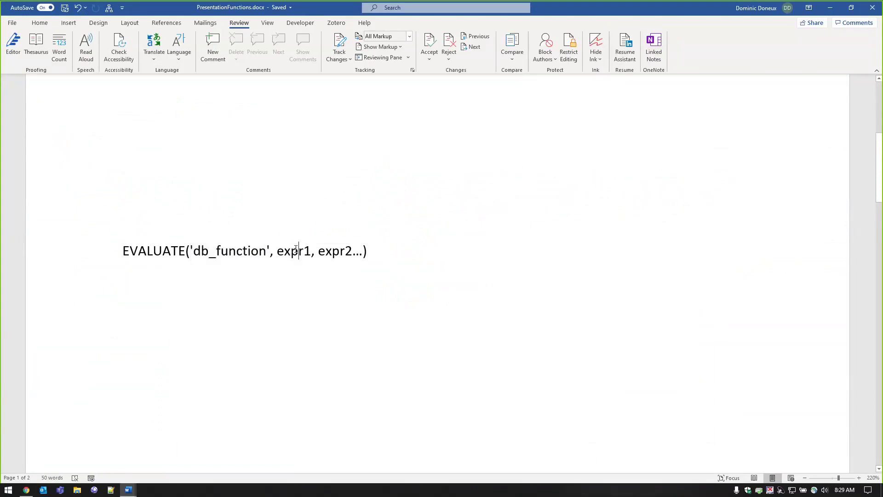
{"action": "double_click", "coordinate": [295, 256]}
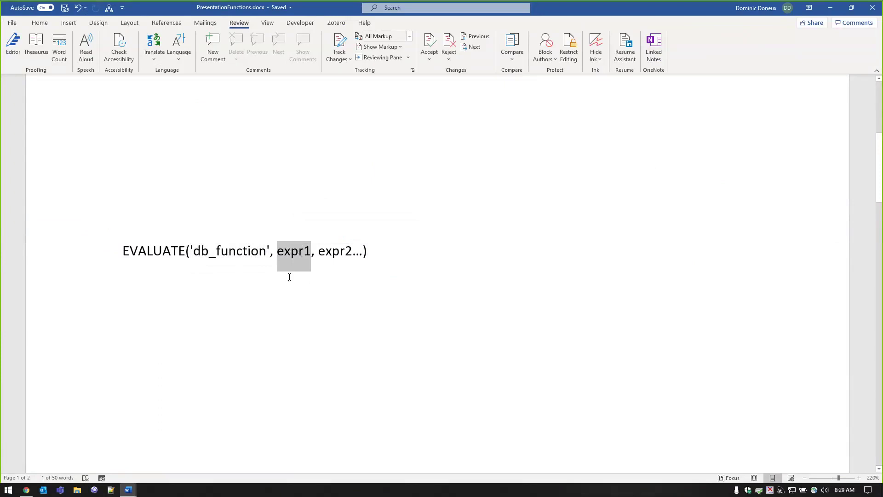
{"action": "double_click", "coordinate": [349, 250]}
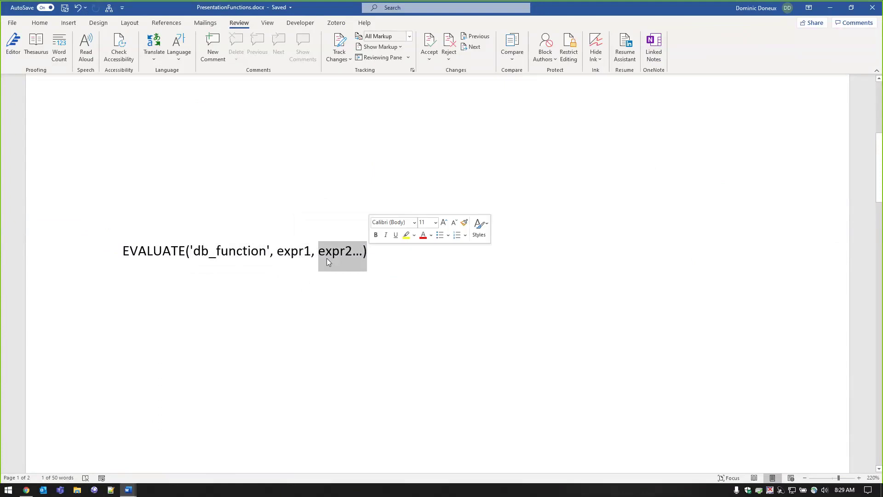
{"action": "left_click", "coordinate": [304, 252]}
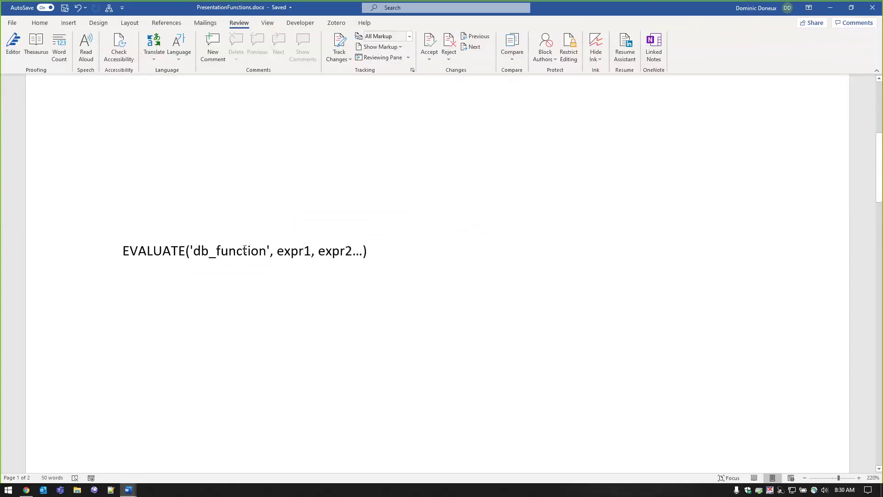
- Add the placeholders (%1, %2) after db_function, inside the quotes of the EVALUATE syntax
{"action": "left_click", "coordinate": [266, 252]}
{"action": "type", "text": "()"}
{"action": "key", "text": "Left"}
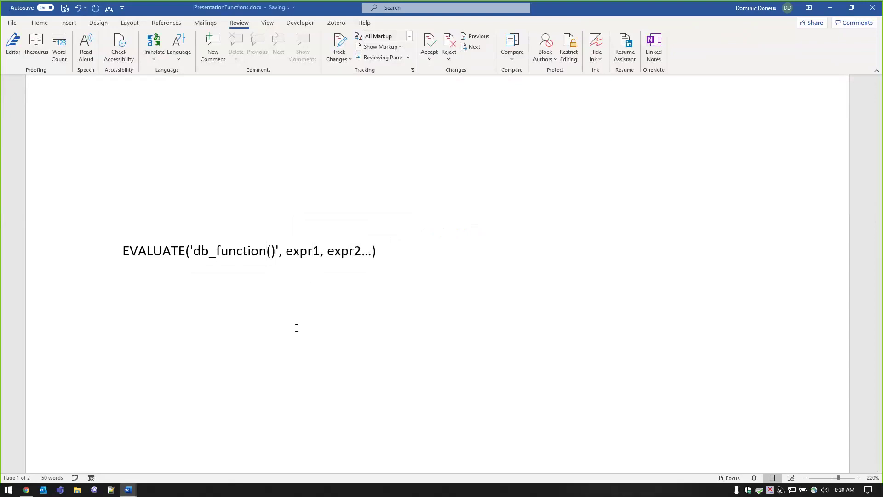
{"action": "type", "text": "%1"}
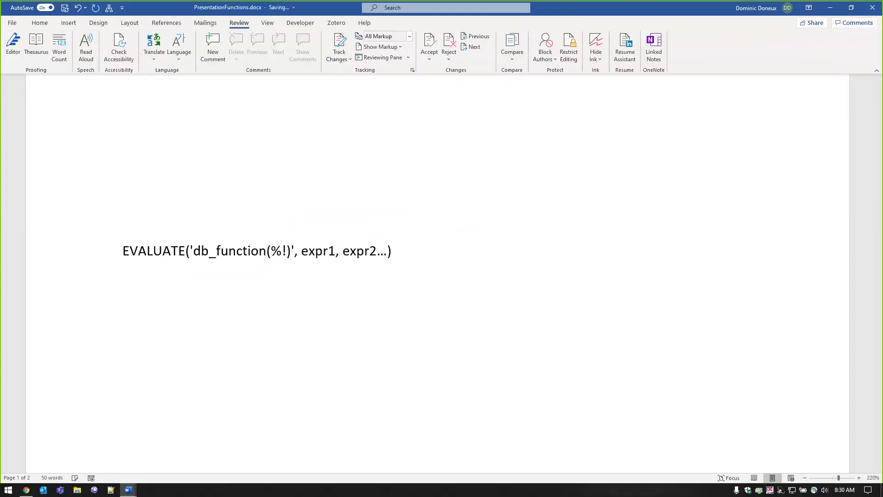
{"action": "type", "text": ", %2"}
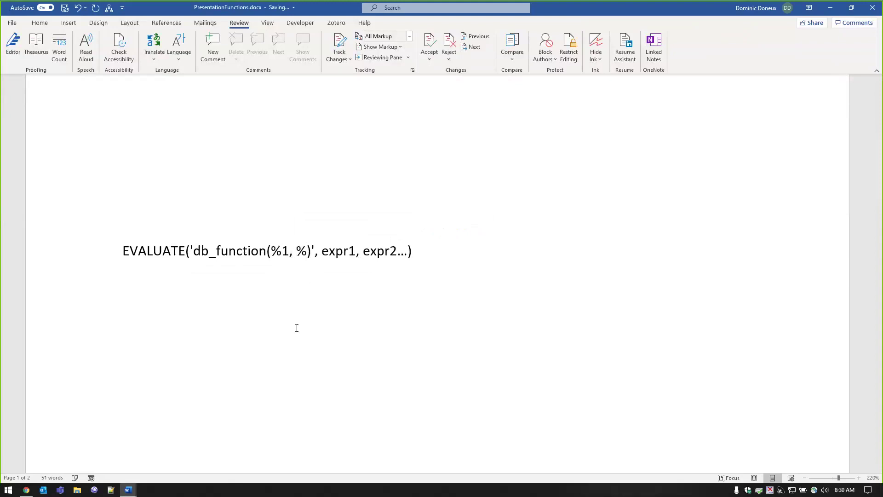
- Examine how the %1 and %2 placeholders of db_function relate to expr1 and expr2 in the EVALUATE syntax
{"action": "left_click_drag", "start_coordinate": [270, 250], "coordinate": [282, 250]}
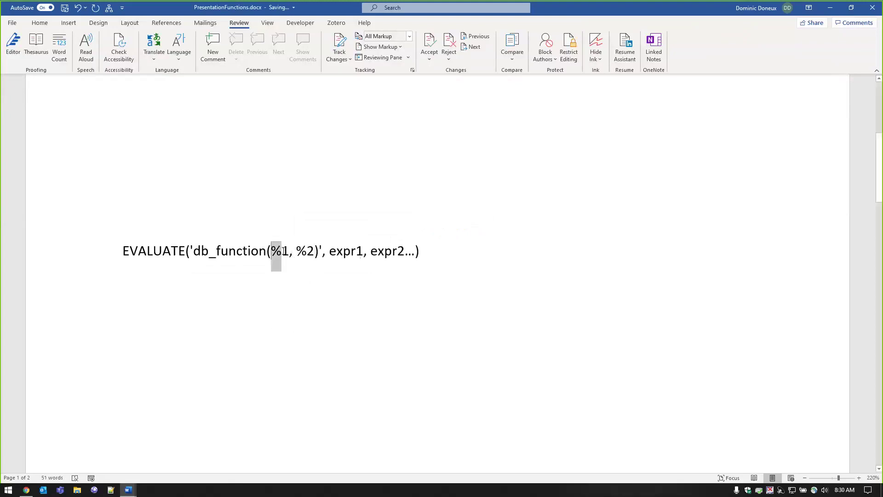
{"action": "left_click", "coordinate": [313, 251]}
{"action": "double_click", "coordinate": [349, 255]}
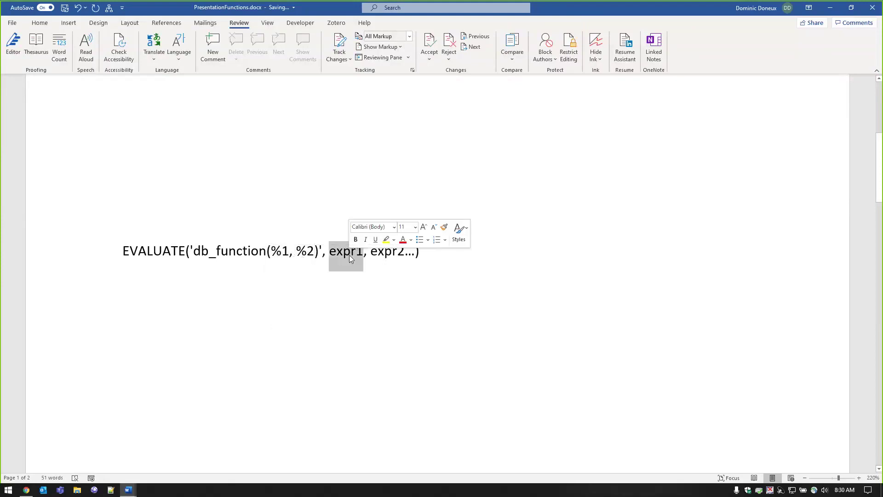
{"action": "double_click", "coordinate": [385, 257]}
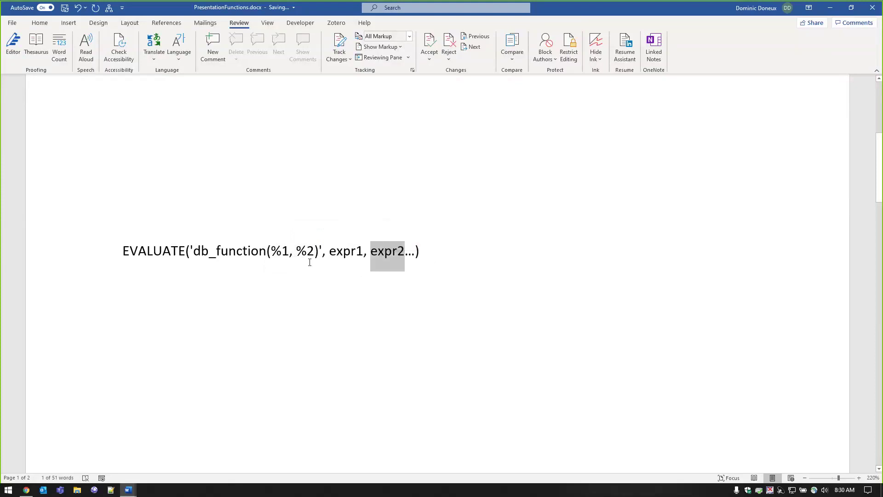
{"action": "left_click_drag", "start_coordinate": [286, 251], "coordinate": [273, 253]}
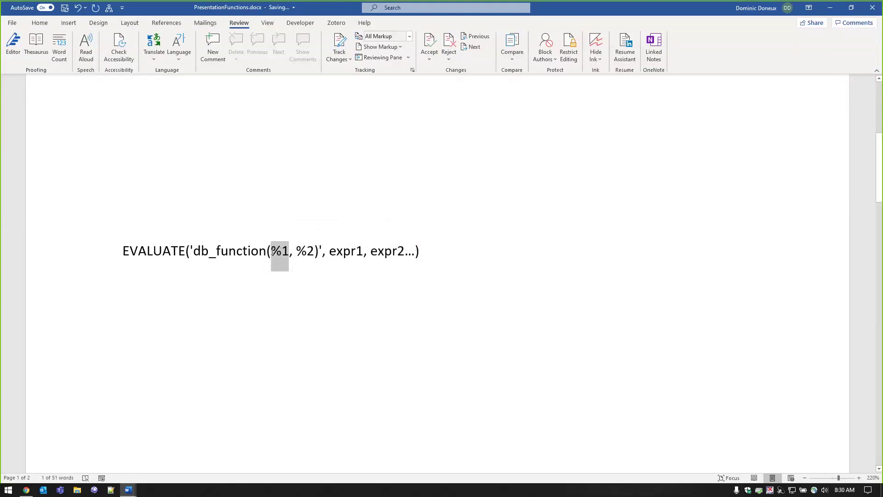
{"action": "double_click", "coordinate": [346, 253]}
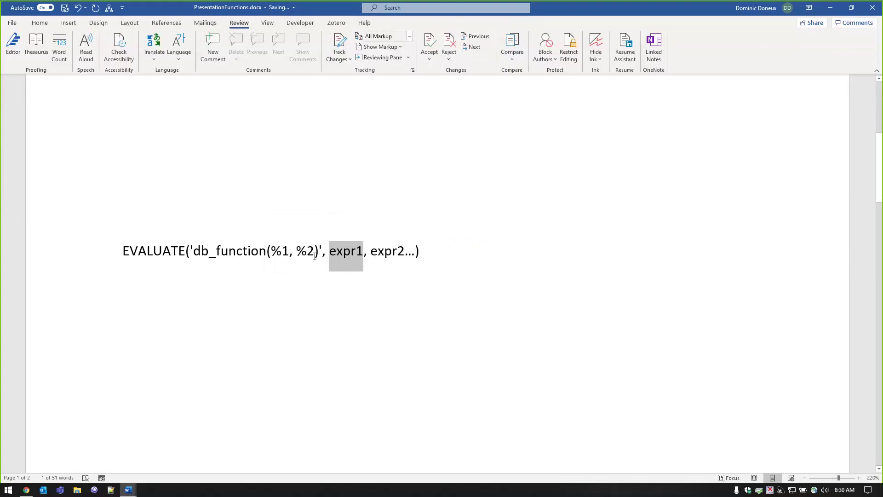
{"action": "double_click", "coordinate": [387, 251]}
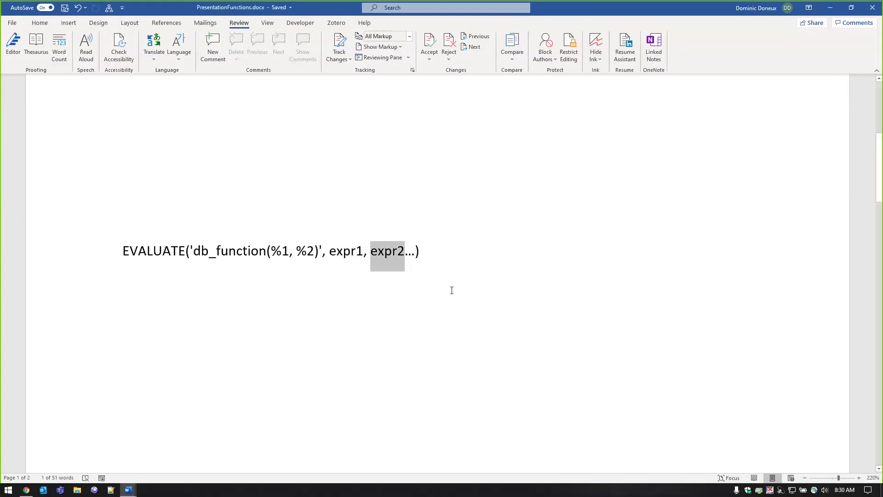
{"action": "double_click", "coordinate": [197, 252]}
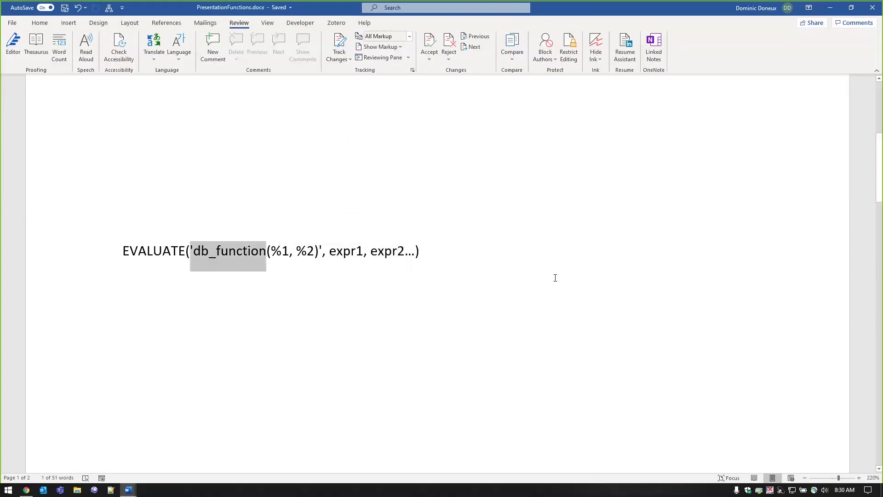
- Review the regexp_substr syntax in the document, and switch to Chrome to read Oracle's REGEXP_SUBSTR reference page on its syntax and parameters
{"action": "scroll", "coordinate": [477, 278], "scroll_direction": "down", "scroll_amount": 1}
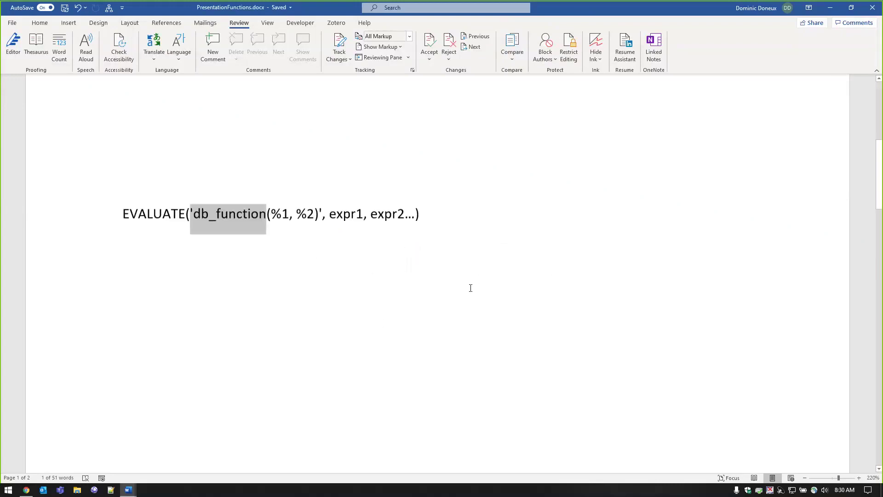
{"action": "scroll", "coordinate": [470, 288], "scroll_direction": "down", "scroll_amount": 3}
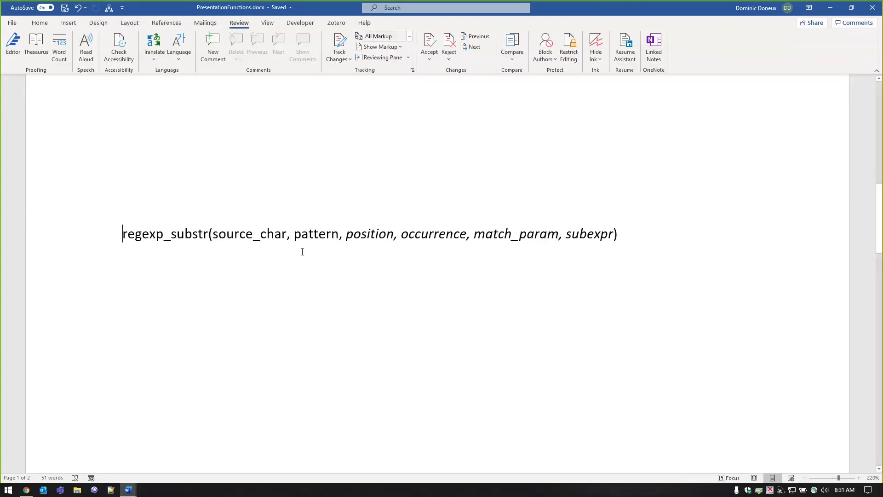
{"action": "scroll", "coordinate": [193, 257], "scroll_direction": "down", "scroll_amount": 1}
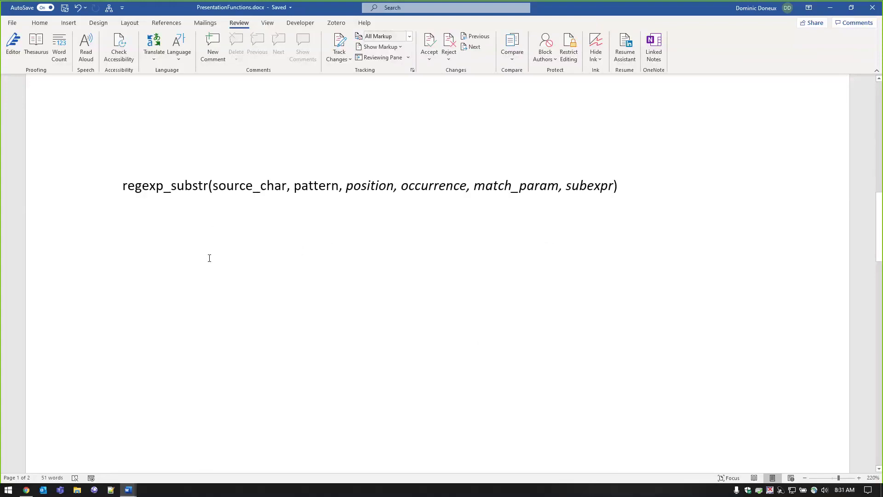
{"action": "left_click", "coordinate": [26, 490]}
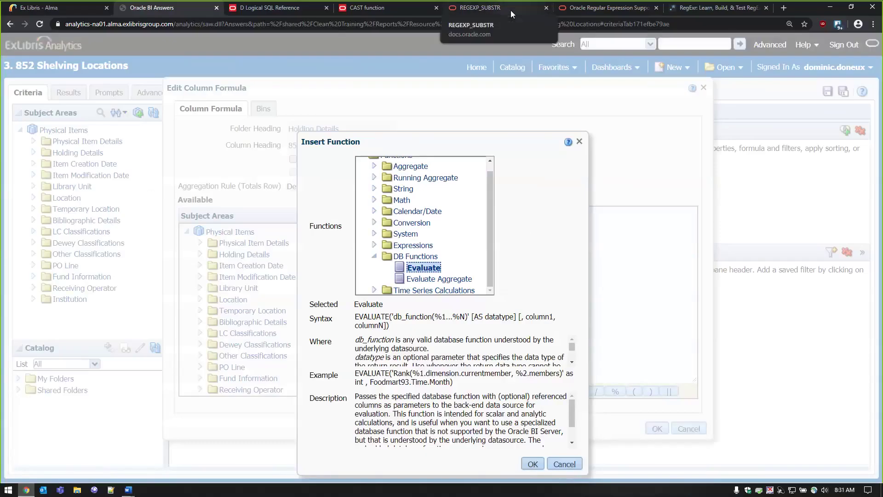
{"action": "left_click", "coordinate": [510, 11]}
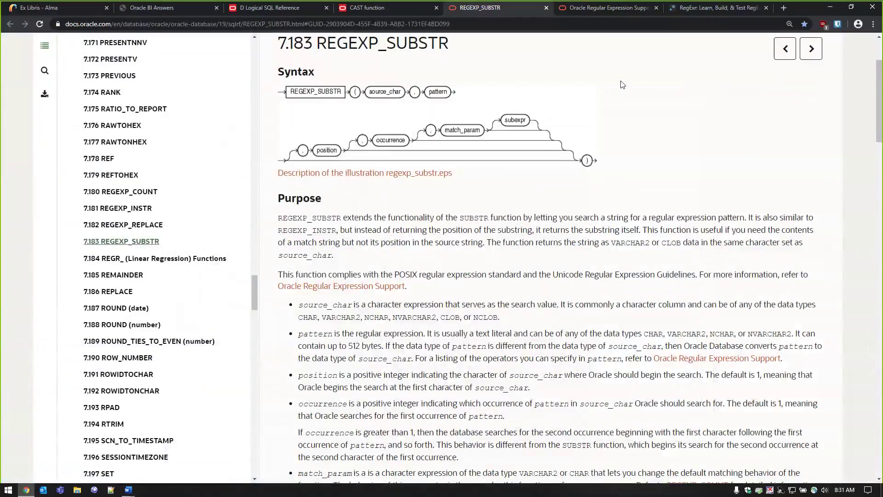
{"action": "scroll", "coordinate": [598, 138], "scroll_direction": "up", "scroll_amount": 1}
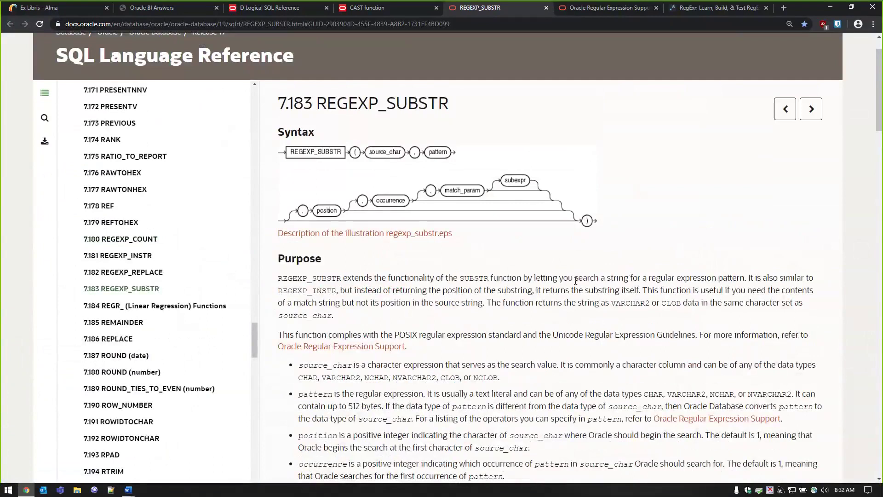
{"action": "scroll", "coordinate": [490, 271], "scroll_direction": "down", "scroll_amount": 1}
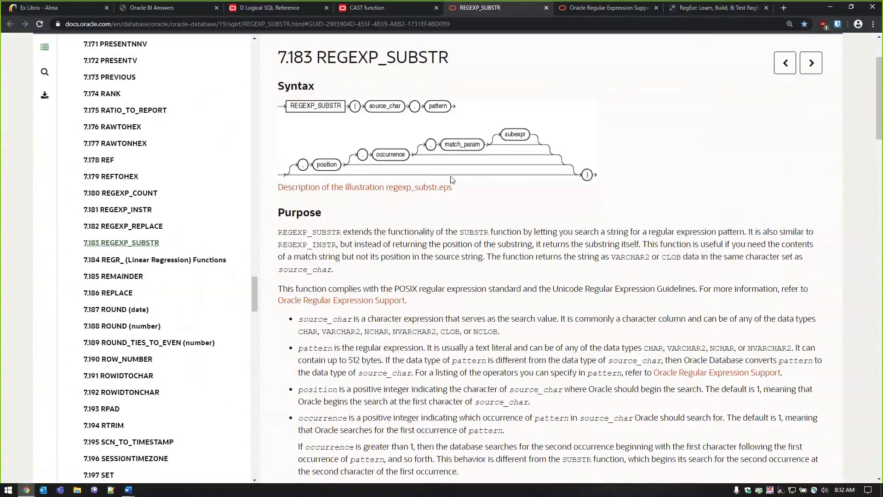
{"action": "scroll", "coordinate": [451, 180], "scroll_direction": "down", "scroll_amount": 2}
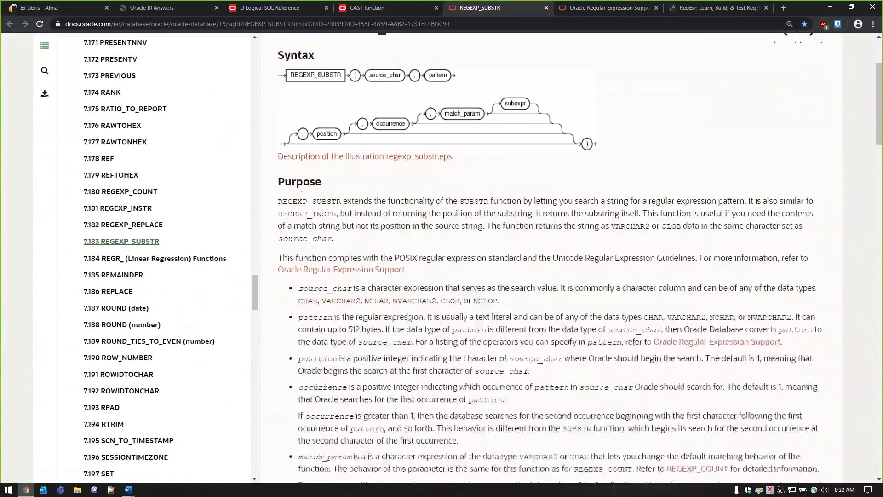
- Return to PresentationFunctions.docx in Word and examine regexp_substr's source_char and pattern arguments and the italic ones from position to subexpr
{"action": "mouse_move", "coordinate": [128, 489]}
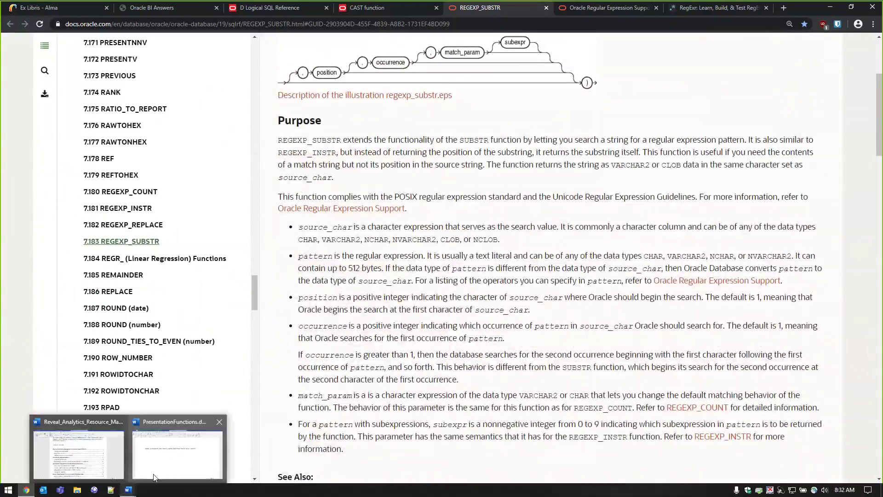
{"action": "left_click", "coordinate": [171, 454]}
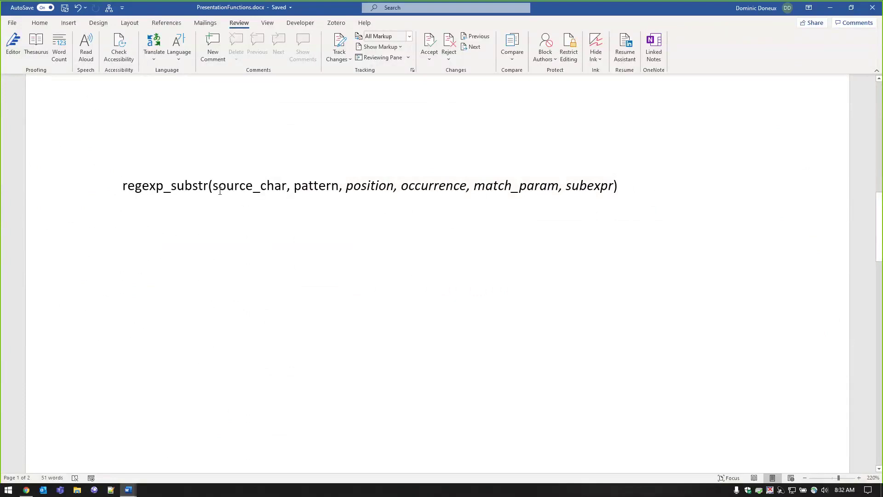
{"action": "double_click", "coordinate": [245, 188]}
{"action": "left_click", "coordinate": [315, 189]}
{"action": "double_click", "coordinate": [316, 190]}
{"action": "left_click_drag", "start_coordinate": [346, 188], "coordinate": [467, 190]}
{"action": "left_click_drag", "start_coordinate": [530, 192], "coordinate": [610, 192]}
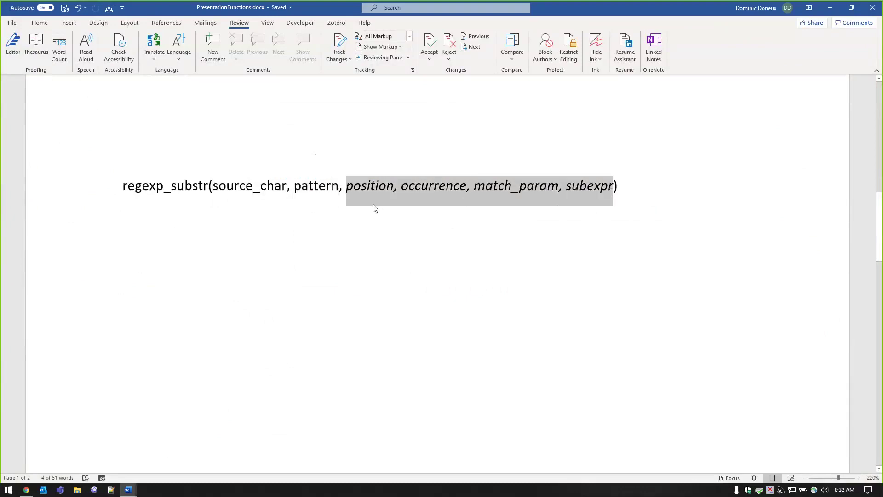
- Try %1 in place of the source_char argument of regexp_substr, and undo the replacement
{"action": "left_click_drag", "start_coordinate": [286, 188], "coordinate": [213, 188]}
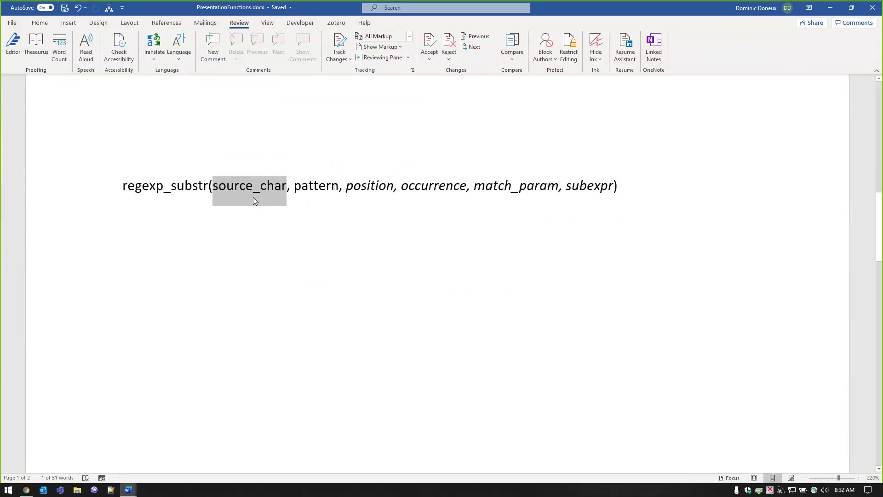
{"action": "type", "text": "%1"}
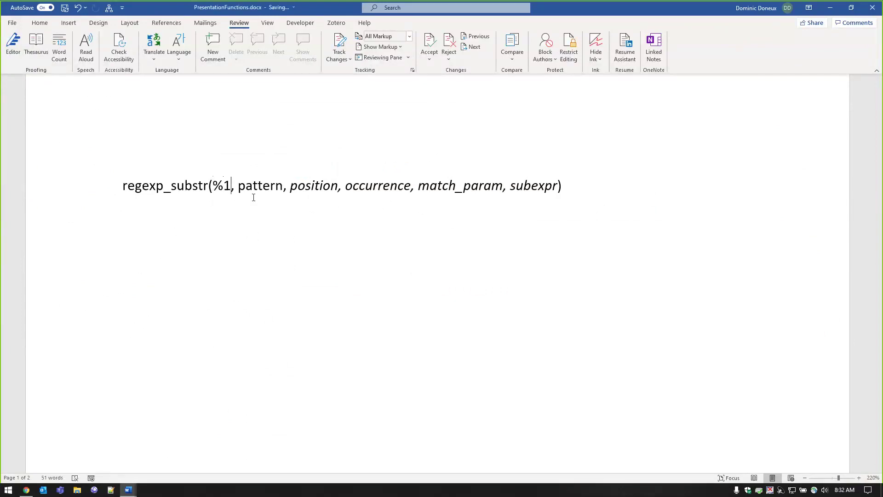
{"action": "key", "text": "ctrl+z"}
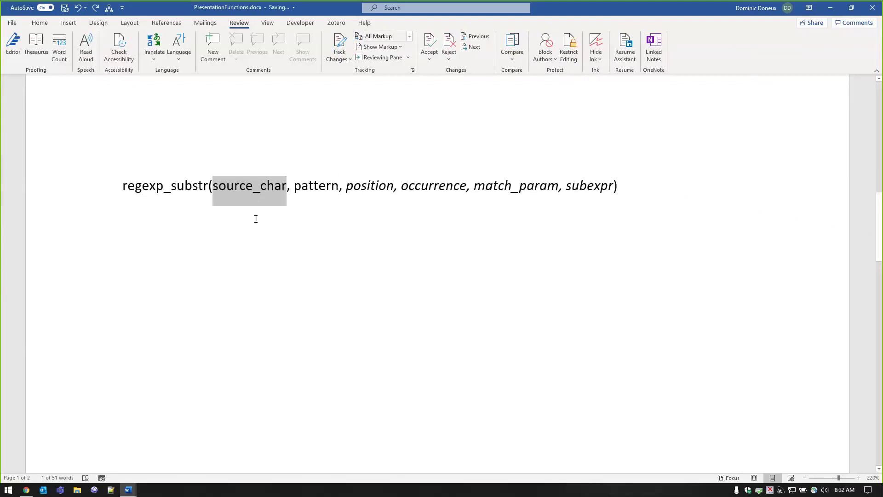
- Examine the pattern, position and subexpr arguments in the regexp_substr syntax
{"action": "left_click_drag", "start_coordinate": [293, 186], "coordinate": [341, 195]}
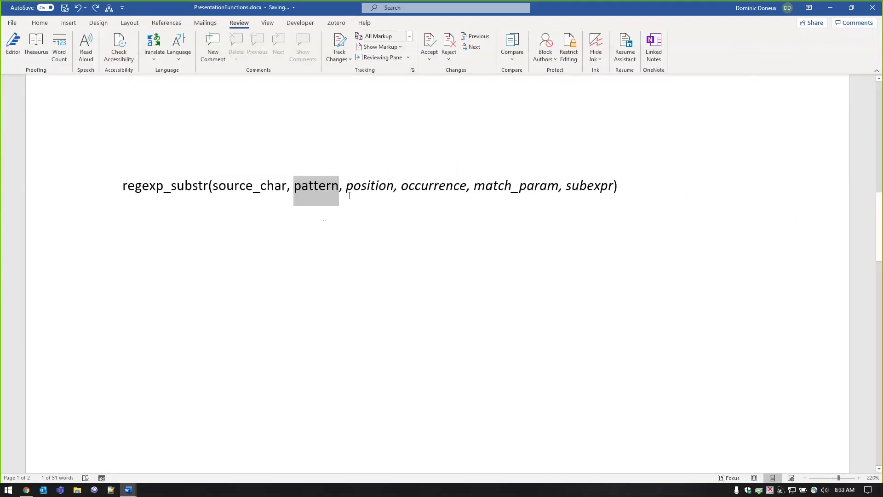
{"action": "left_click_drag", "start_coordinate": [346, 187], "coordinate": [393, 194]}
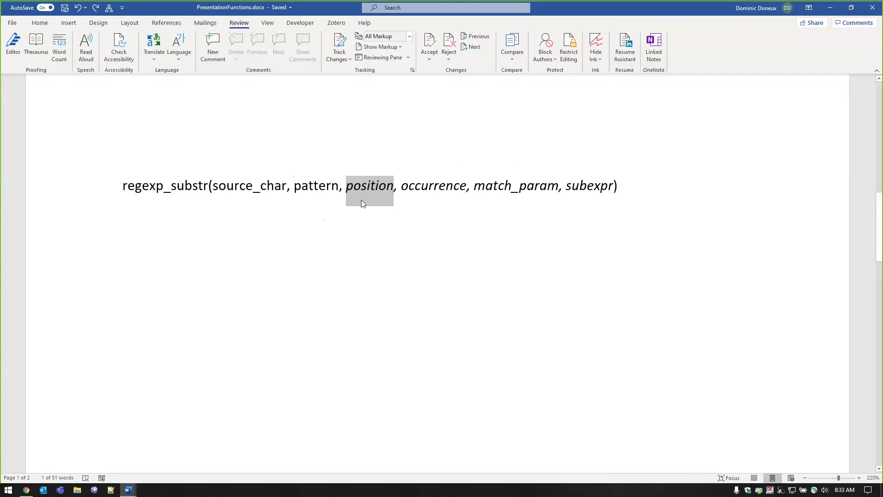
{"action": "left_click", "coordinate": [362, 202]}
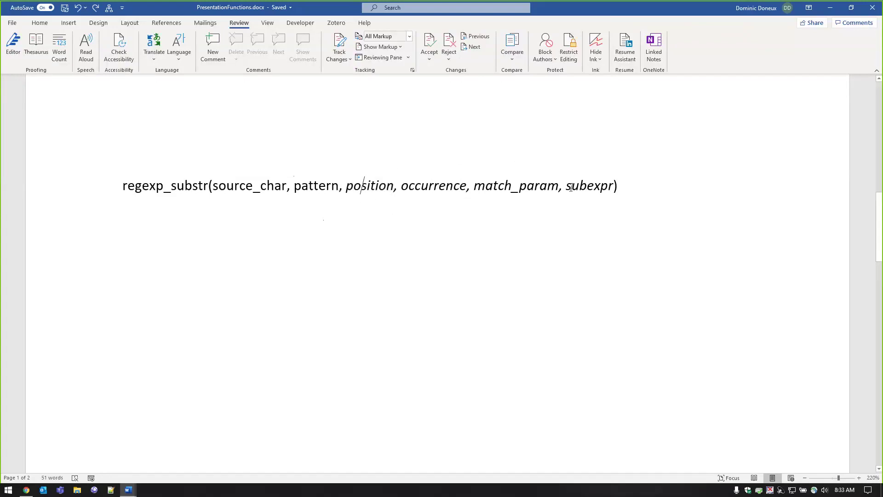
{"action": "left_click_drag", "start_coordinate": [570, 188], "coordinate": [616, 188]}
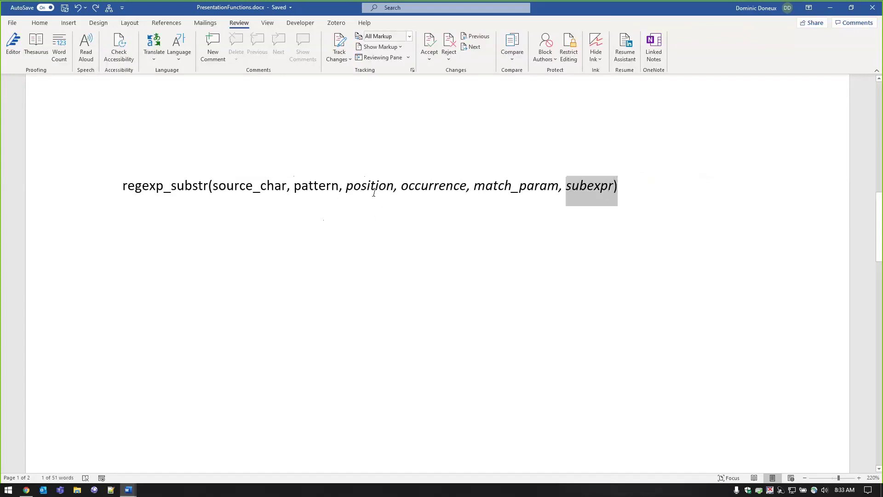
- Try 1 as the position argument of regexp_substr, and undo the replacement
{"action": "left_click_drag", "start_coordinate": [347, 190], "coordinate": [395, 192]}
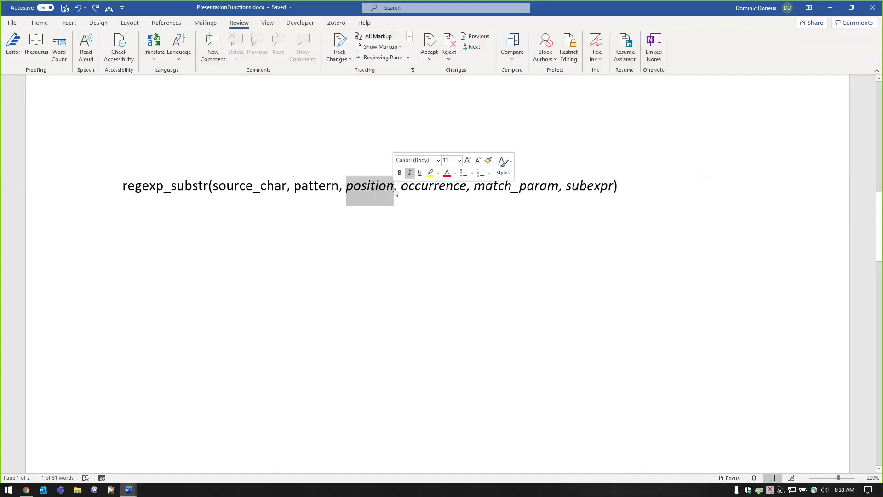
{"action": "type", "text": "1"}
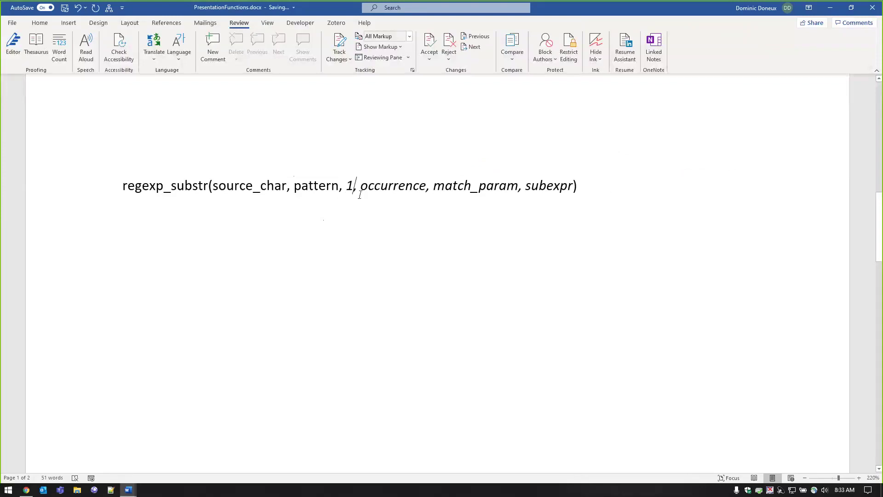
{"action": "key", "text": "ctrl+z"}
- Examine the occurrence, match_param, pattern and subexpr arguments in the regexp_substr syntax
{"action": "left_click_drag", "start_coordinate": [402, 188], "coordinate": [468, 186]}
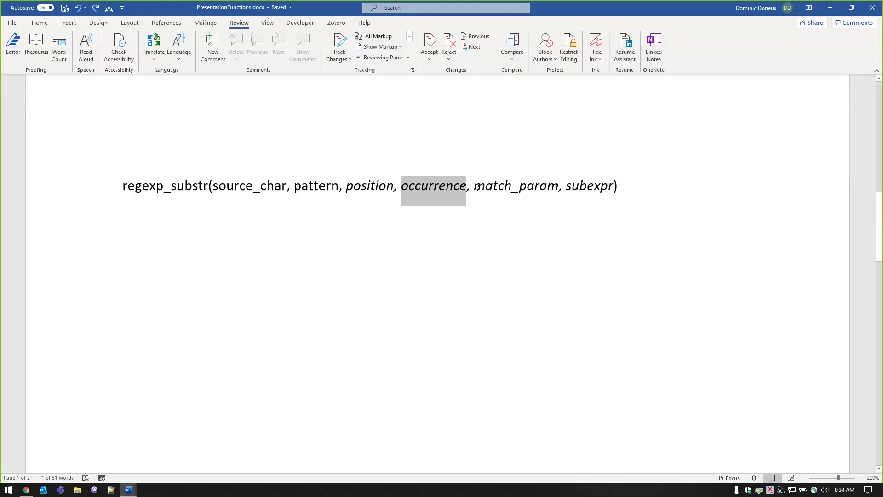
{"action": "double_click", "coordinate": [538, 188]}
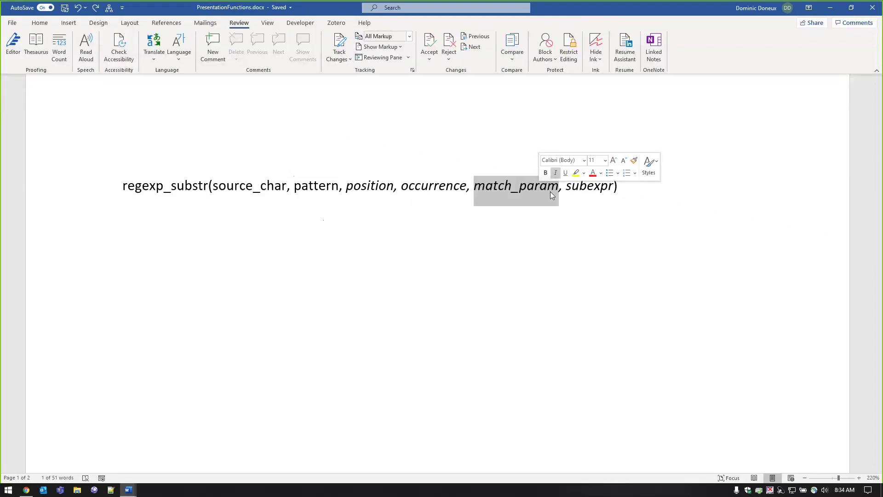
{"action": "left_click", "coordinate": [294, 186]}
{"action": "double_click", "coordinate": [331, 188]}
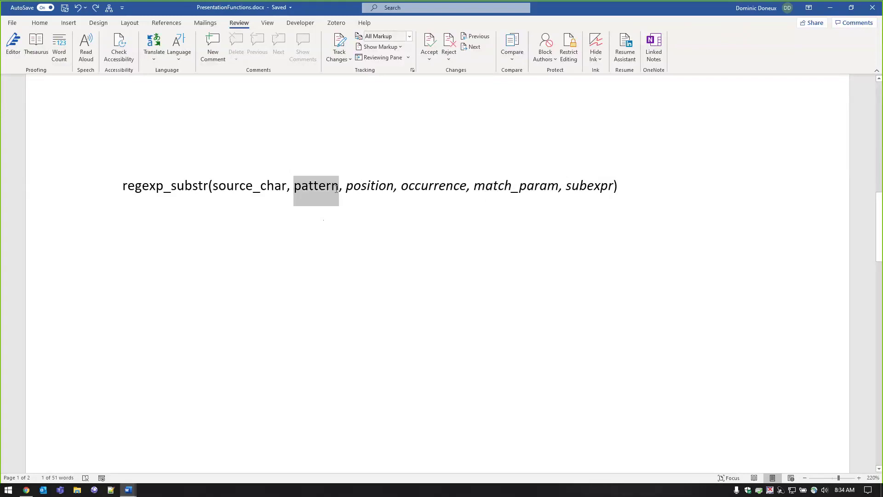
{"action": "left_click", "coordinate": [564, 219]}
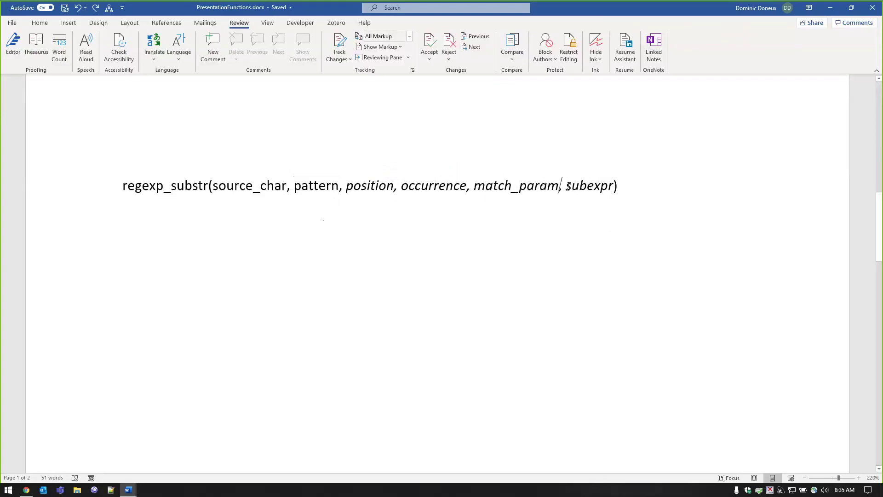
{"action": "left_click_drag", "start_coordinate": [566, 186], "coordinate": [617, 187]}
{"action": "left_click", "coordinate": [616, 201]}
- Examine the Evaluate example for regexp_substr, focusing on the 'regular expression' argument and the placeholders %1 to %6
{"action": "scroll", "coordinate": [350, 268], "scroll_direction": "down", "scroll_amount": 10}
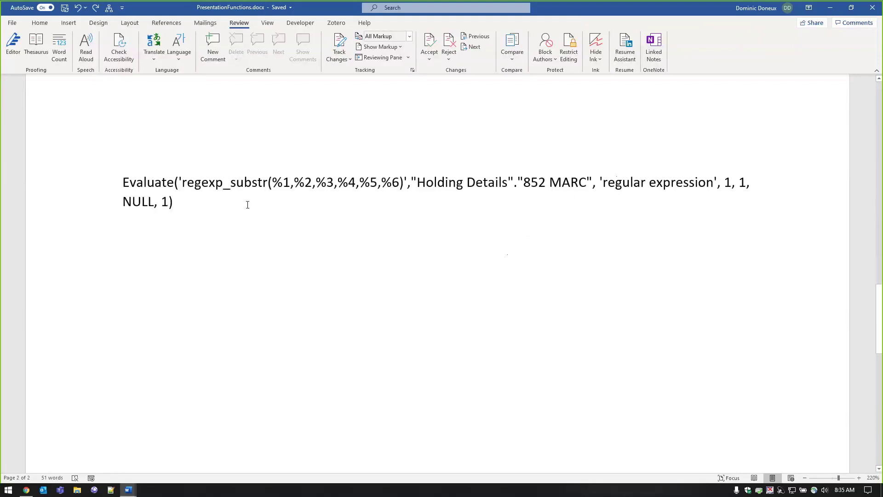
{"action": "left_click_drag", "start_coordinate": [163, 189], "coordinate": [221, 203]}
{"action": "left_click", "coordinate": [223, 199]}
{"action": "left_click_drag", "start_coordinate": [607, 188], "coordinate": [707, 182]}
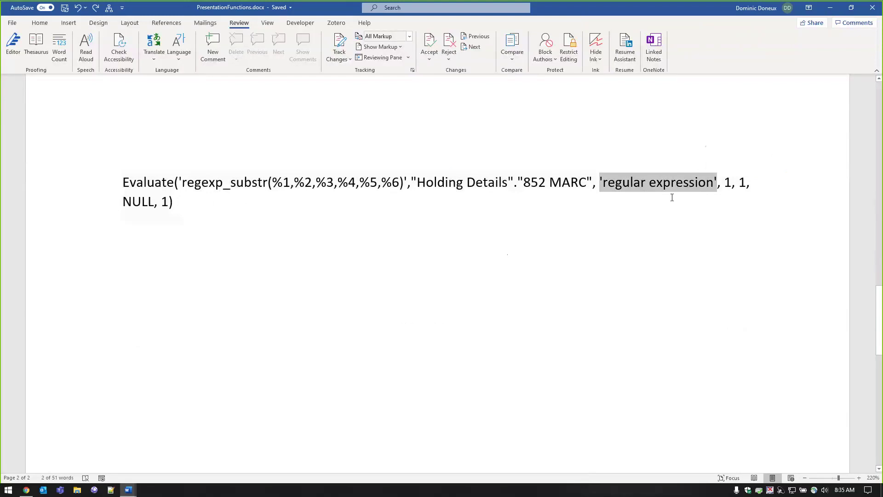
{"action": "left_click_drag", "start_coordinate": [269, 183], "coordinate": [399, 184]}
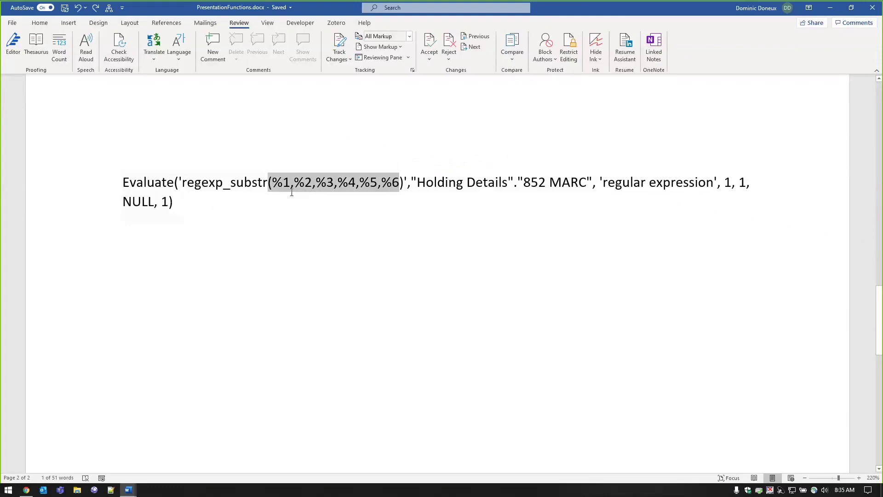
{"action": "left_click", "coordinate": [316, 207]}
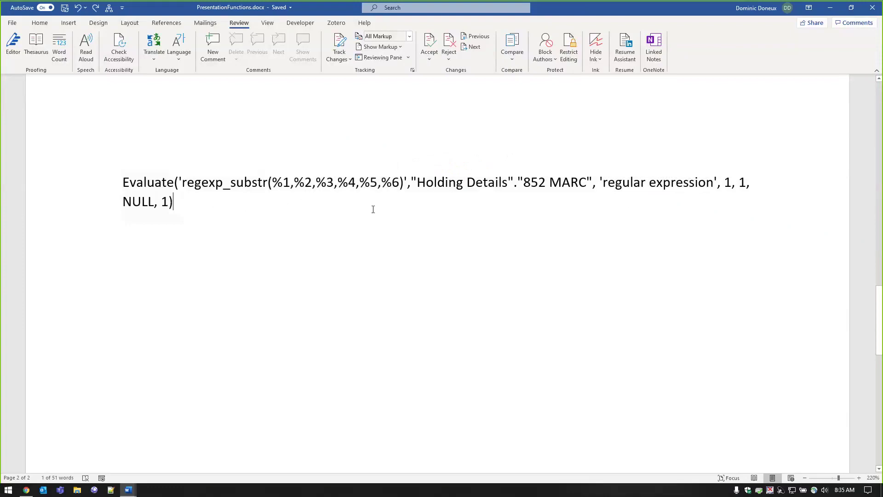
- Examine the Evaluate example's argument values from "Holding Details"."852 MARC" and 'regular expression' through 1, 1, NULL, 1
{"action": "left_click_drag", "start_coordinate": [409, 180], "coordinate": [718, 183]}
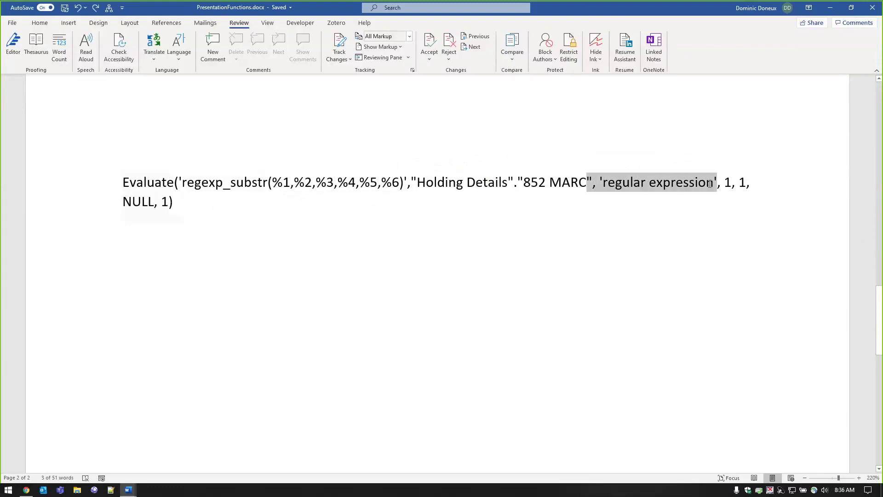
{"action": "left_click", "coordinate": [759, 180]}
{"action": "left_click", "coordinate": [175, 201]}
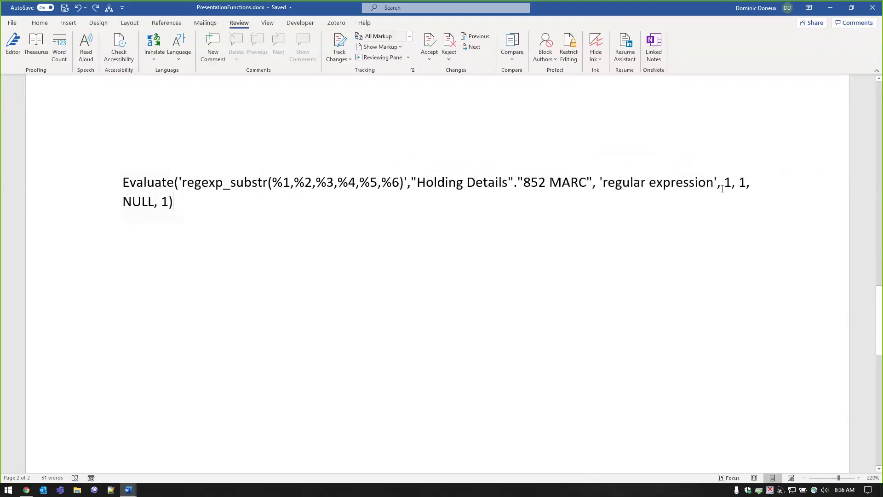
{"action": "double_click", "coordinate": [166, 203]}
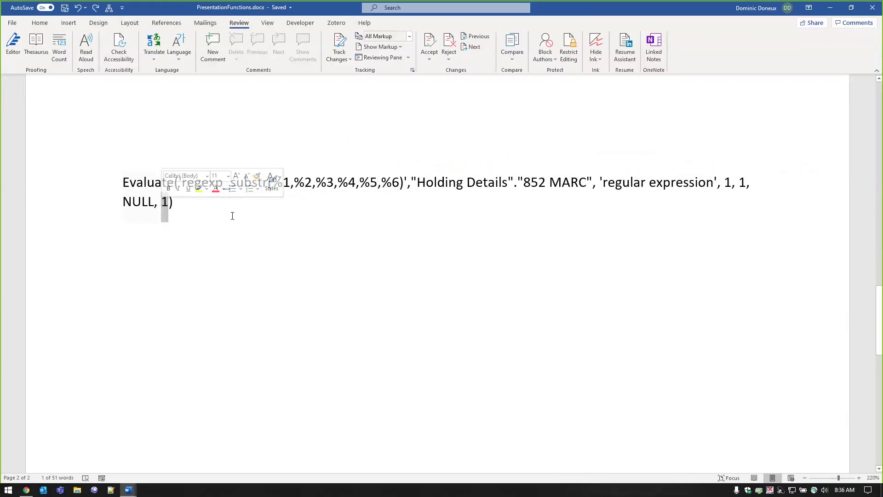
{"action": "left_click", "coordinate": [253, 218]}
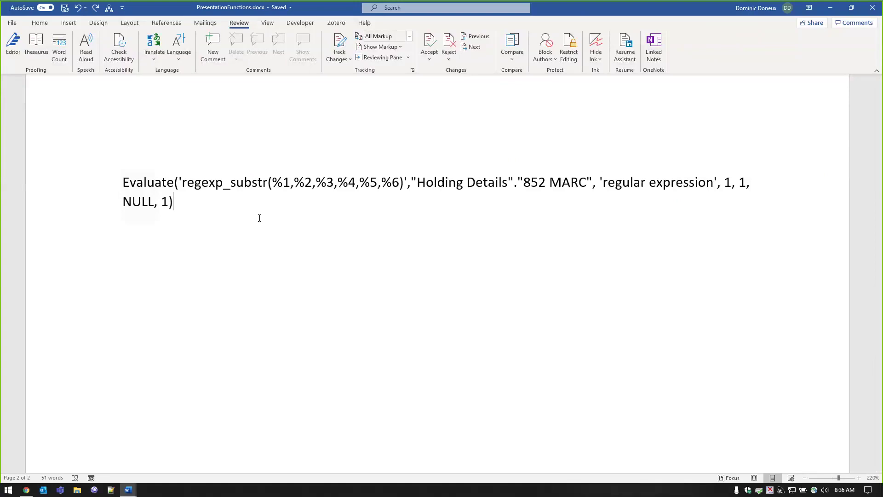
{"action": "left_click_drag", "start_coordinate": [602, 182], "coordinate": [698, 186]}
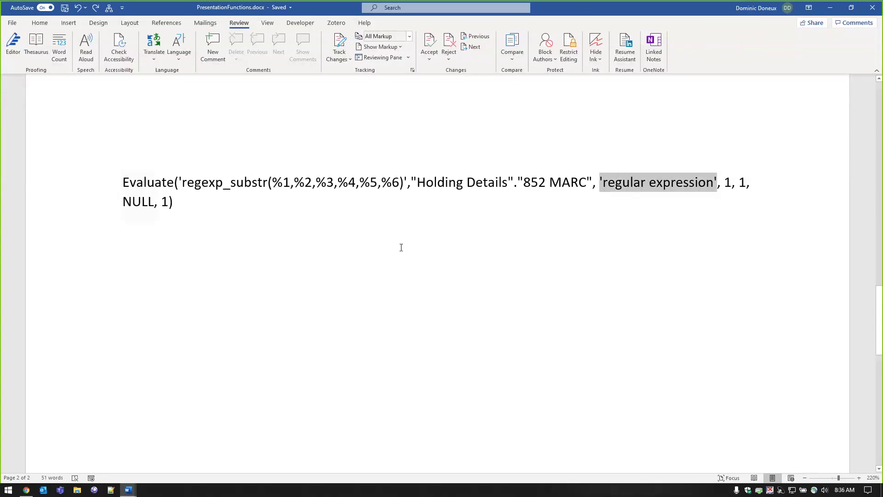
{"action": "scroll", "coordinate": [401, 248], "scroll_direction": "down", "scroll_amount": 1}
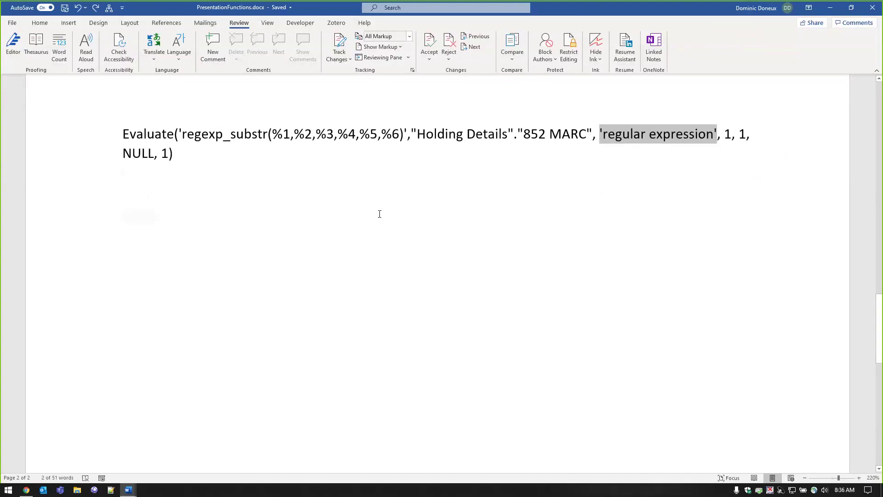
{"action": "left_click", "coordinate": [361, 167]}
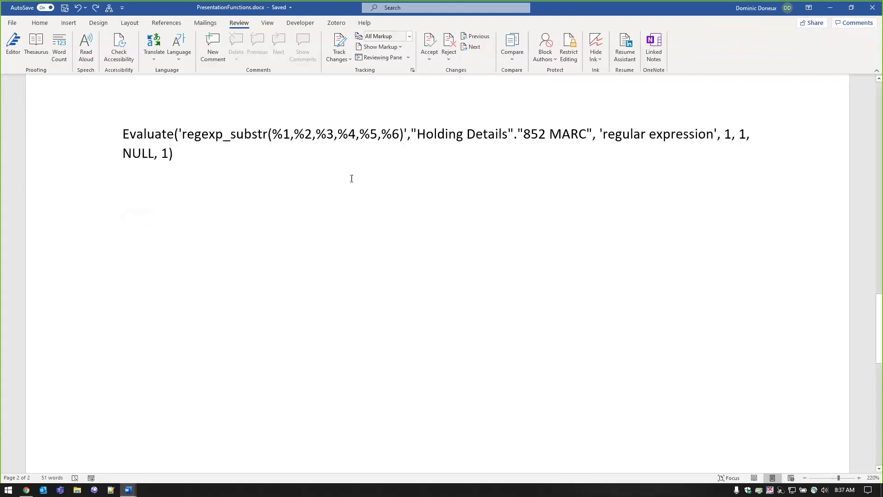
- Switch to Chrome and review the operators table under Multilingual Regular Expression Syntax in Oracle Regular Expression Support, then return to the overview
{"action": "left_click", "coordinate": [26, 490]}
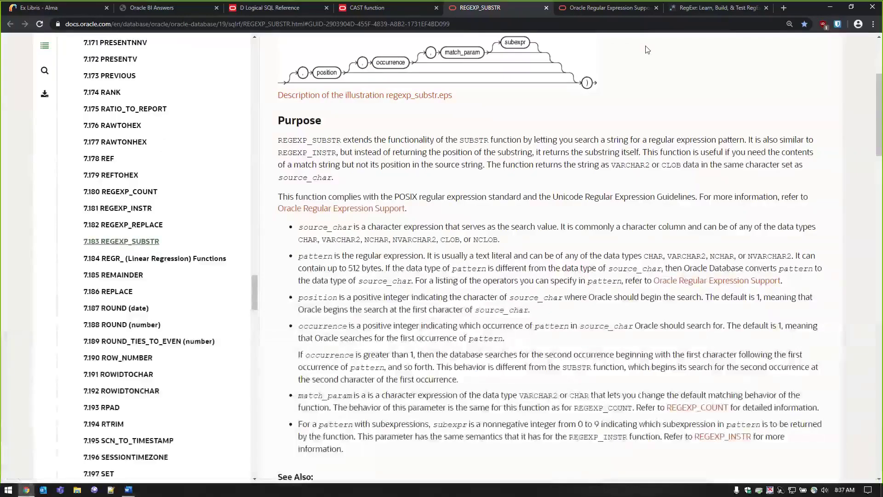
{"action": "left_click", "coordinate": [620, 8]}
{"action": "scroll", "coordinate": [396, 161], "scroll_direction": "up", "scroll_amount": 1}
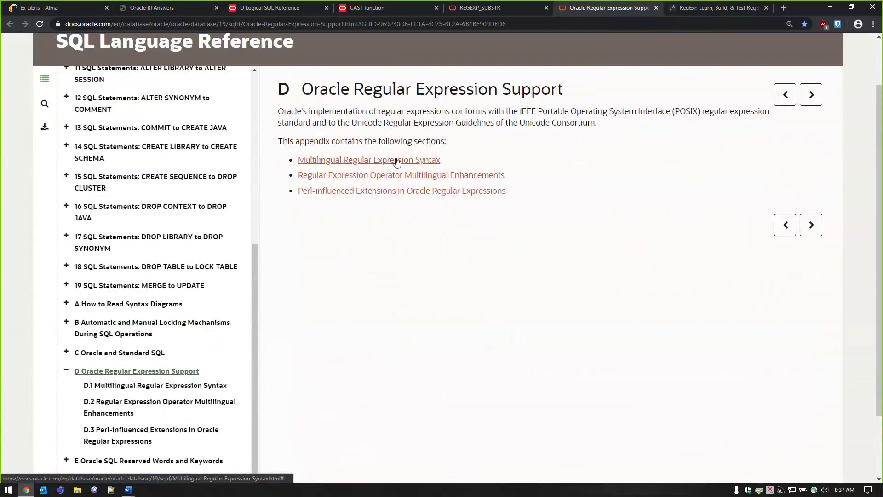
{"action": "left_click", "coordinate": [396, 161]}
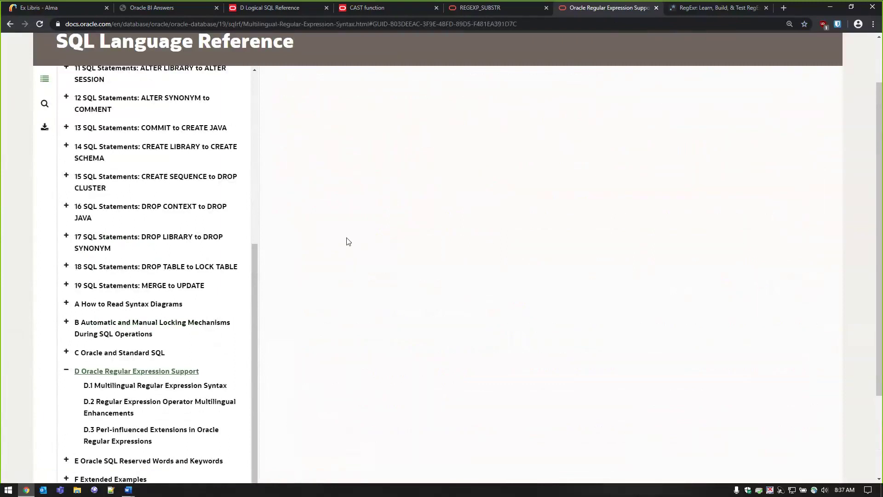
{"action": "scroll", "coordinate": [340, 244], "scroll_direction": "down", "scroll_amount": 5}
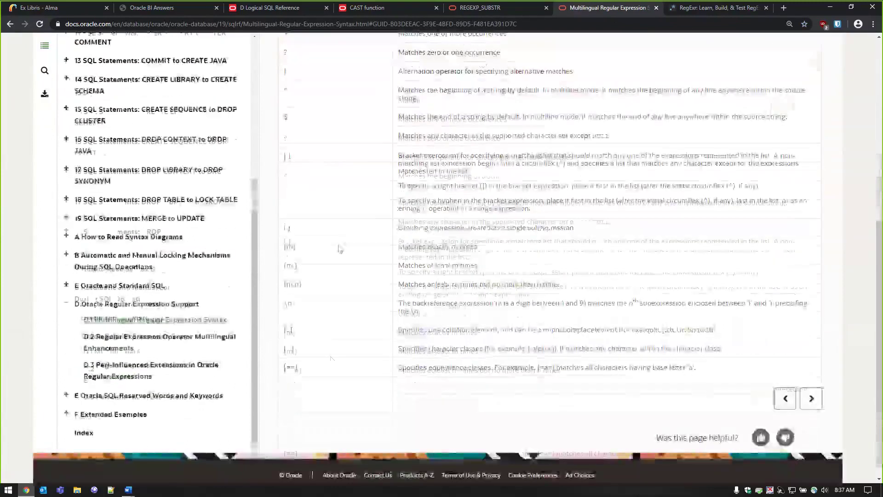
{"action": "scroll", "coordinate": [340, 357], "scroll_direction": "up", "scroll_amount": 1}
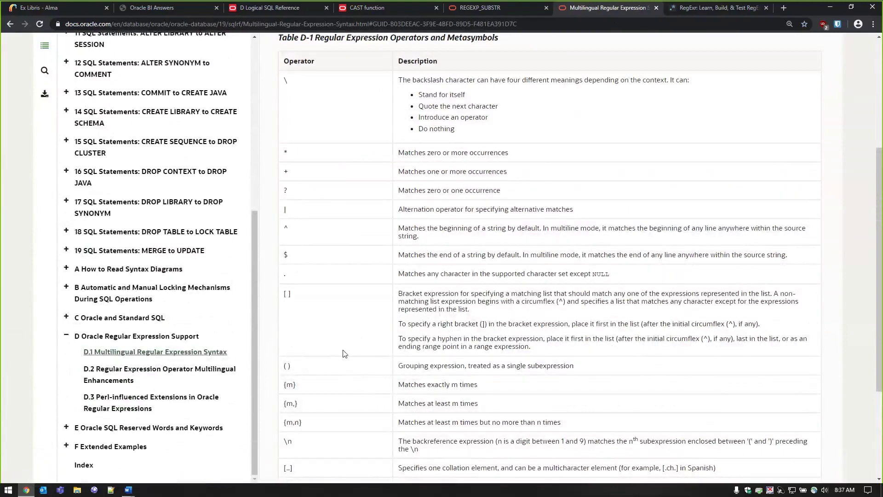
{"action": "scroll", "coordinate": [342, 353], "scroll_direction": "up", "scroll_amount": 2}
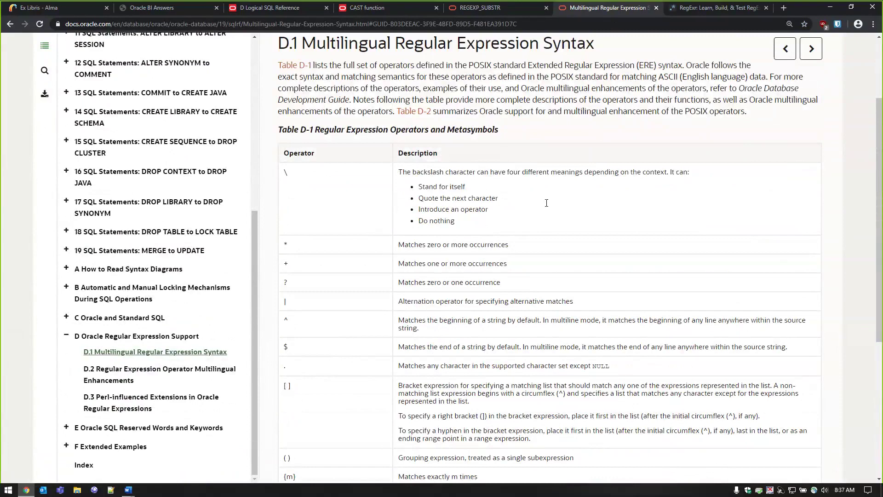
{"action": "key", "text": "alt+Left"}
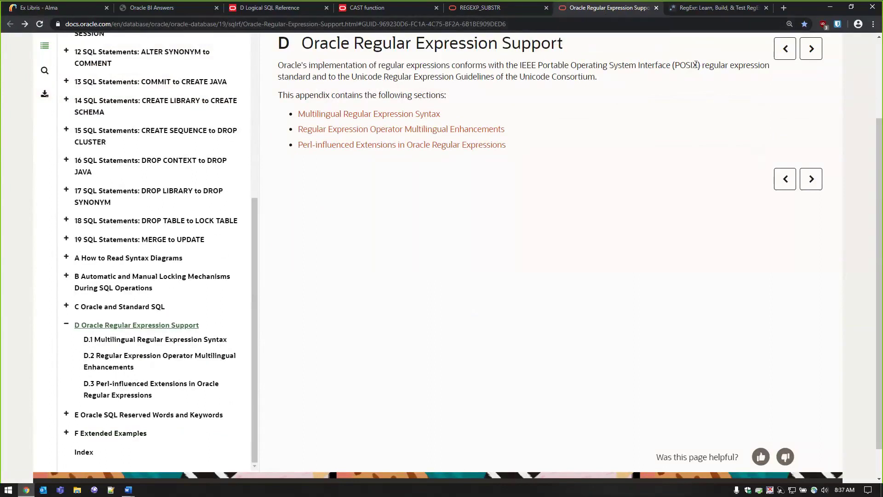
- Switch to the RegExr page and clear all of its default sample text
{"action": "left_click", "coordinate": [690, 10]}
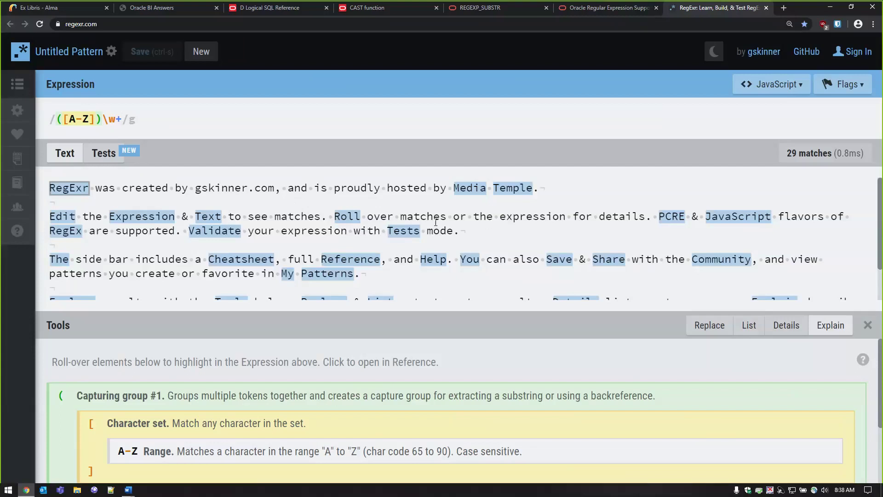
{"action": "scroll", "coordinate": [435, 223], "scroll_direction": "down", "scroll_amount": 2}
{"action": "left_click_drag", "start_coordinate": [313, 274], "coordinate": [174, 133]}
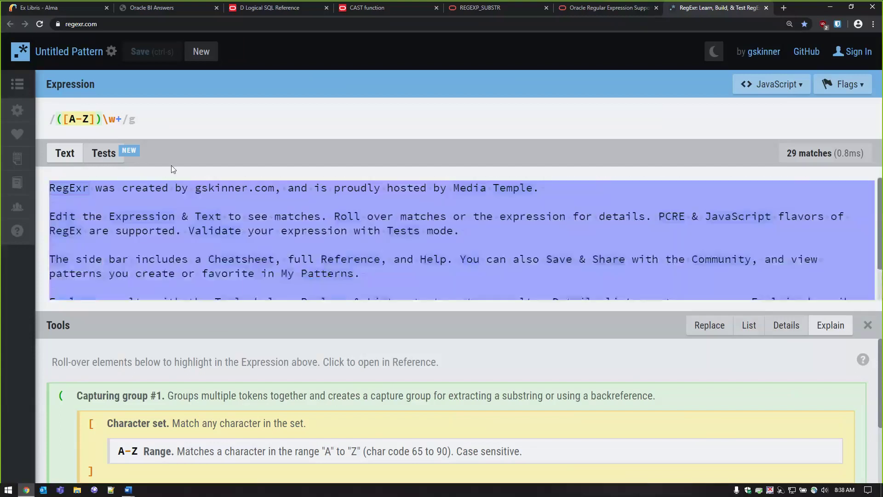
{"action": "key", "text": "BackSpace"}
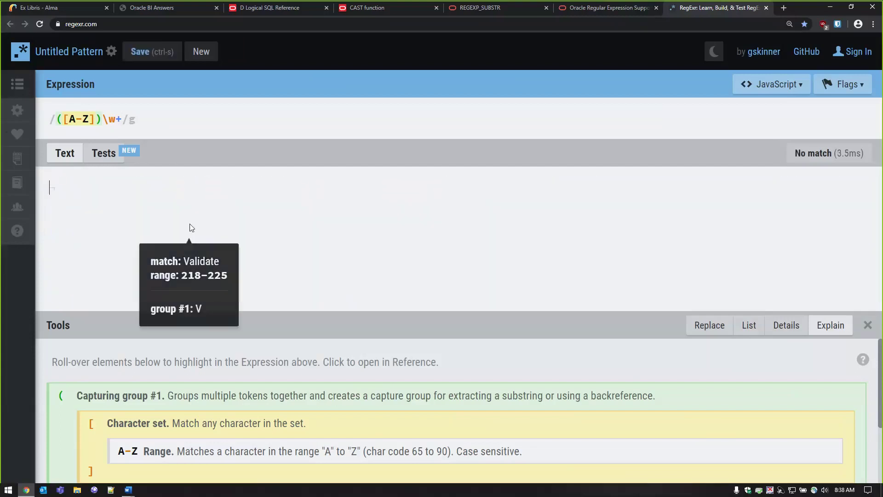
- Return to Oracle BI Answers, cancel the 852 MARC column formula edit and show the results of 3. 852 Shelving Locations
{"action": "left_click", "coordinate": [180, 8]}
{"action": "left_click", "coordinate": [564, 464]}
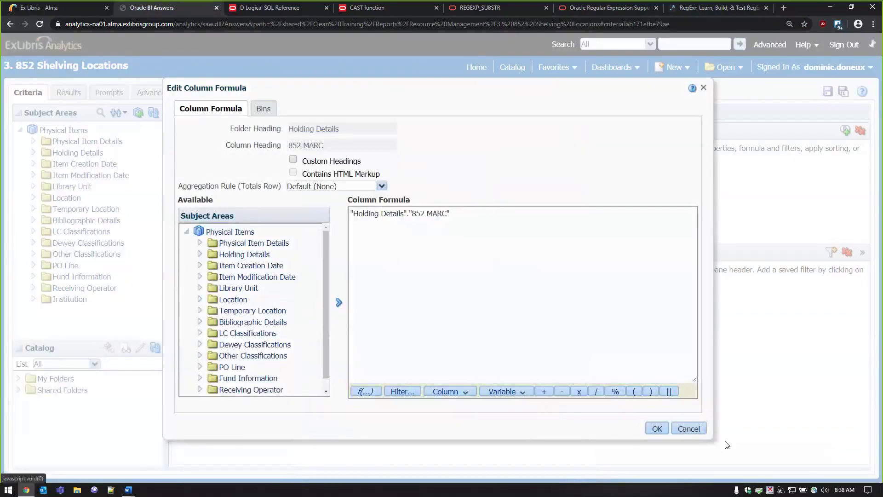
{"action": "left_click", "coordinate": [688, 428]}
{"action": "left_click", "coordinate": [69, 93]}
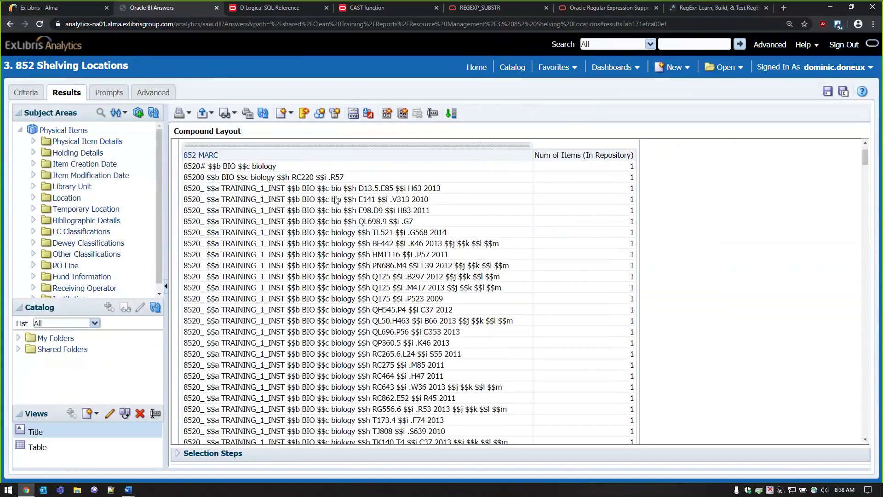
- Copy six sample 852 MARC values, covering $$c biology, biores, grad, LAWREF and LAWSTACKS, into the RegExr test text
{"action": "left_click", "coordinate": [320, 179]}
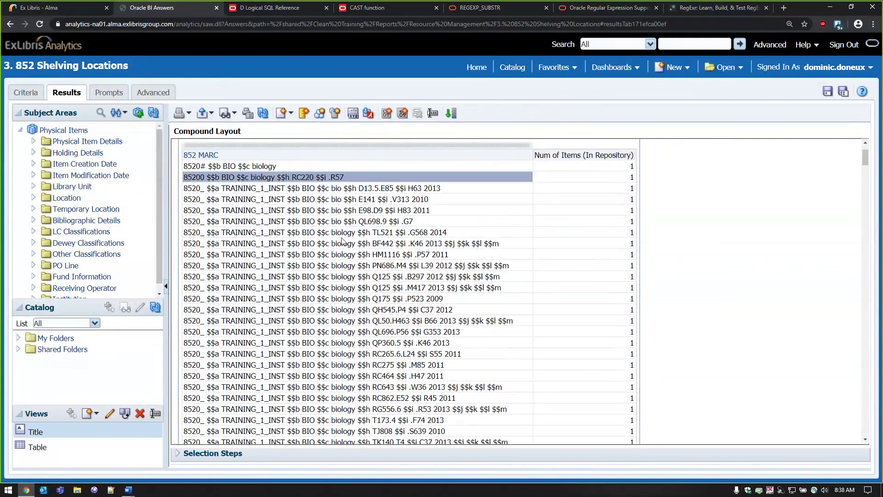
{"action": "left_click", "coordinate": [342, 235]}
{"action": "scroll", "coordinate": [326, 278], "scroll_direction": "down", "scroll_amount": 5}
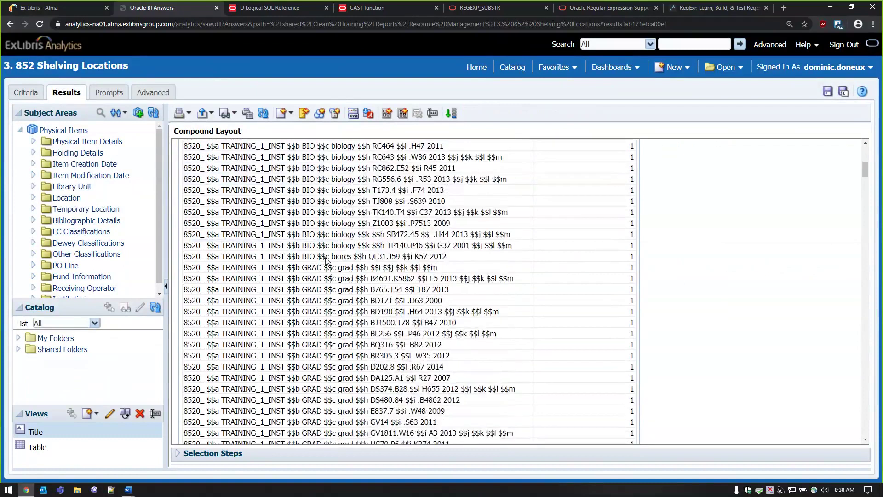
{"action": "left_click", "coordinate": [327, 260]}
{"action": "left_click", "coordinate": [344, 271]}
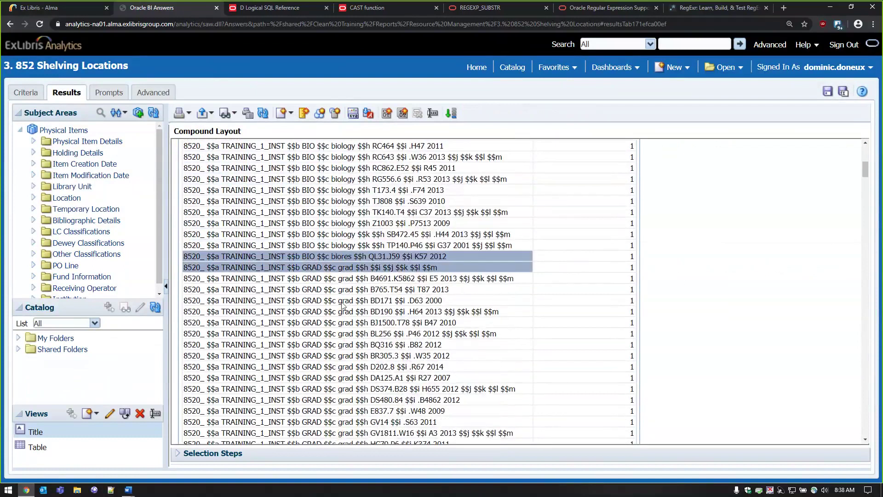
{"action": "scroll", "coordinate": [335, 340], "scroll_direction": "down", "scroll_amount": 1}
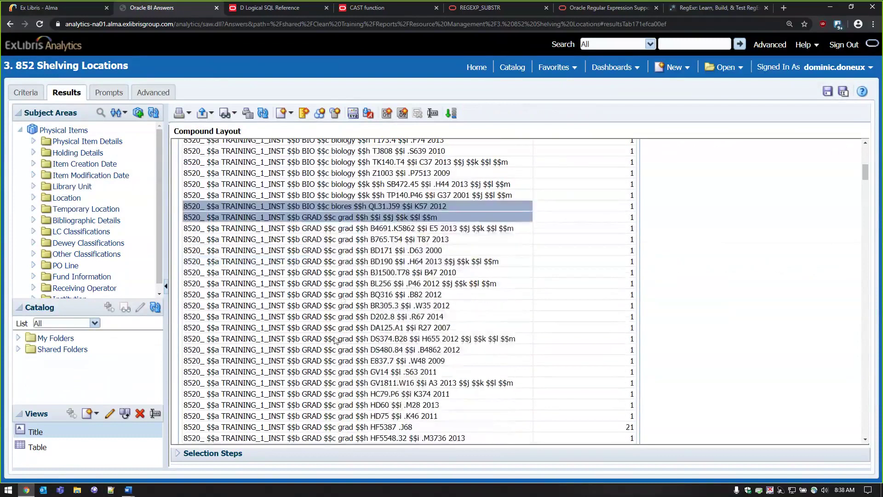
{"action": "scroll", "coordinate": [335, 340], "scroll_direction": "down", "scroll_amount": 8}
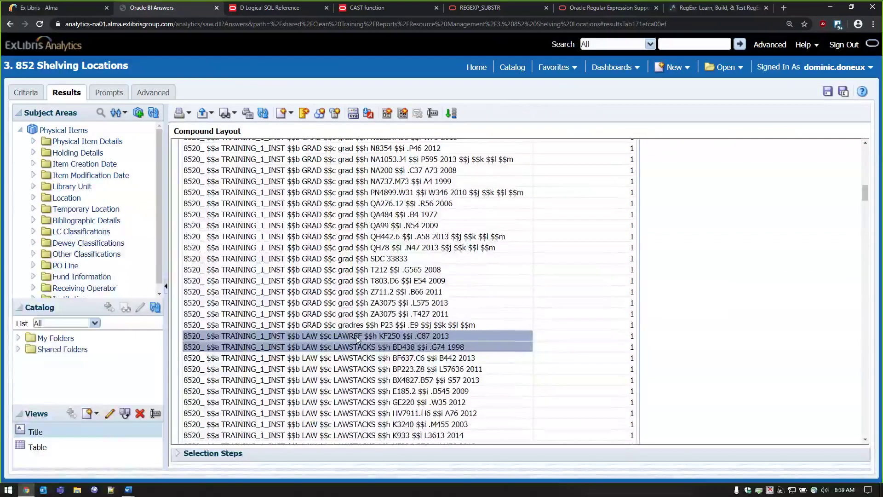
{"action": "scroll", "coordinate": [353, 337], "scroll_direction": "down", "scroll_amount": 1}
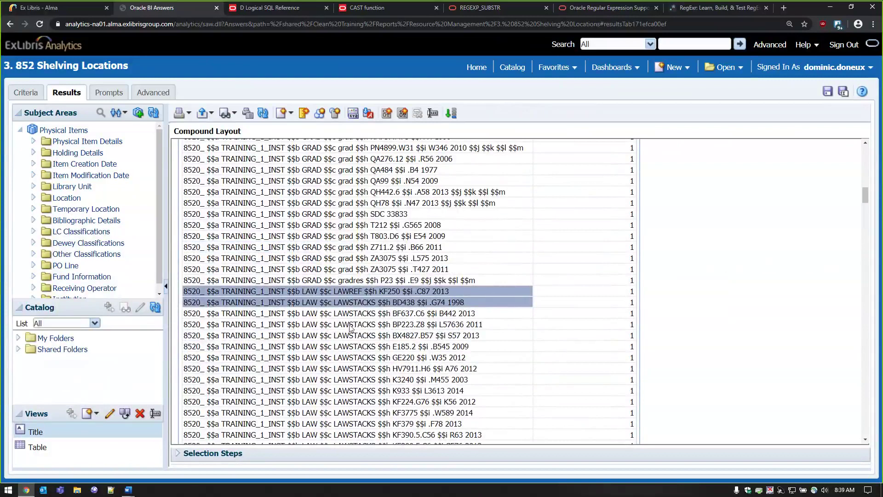
{"action": "left_click", "coordinate": [708, 9]}
{"action": "key", "text": "ctrl+v"}
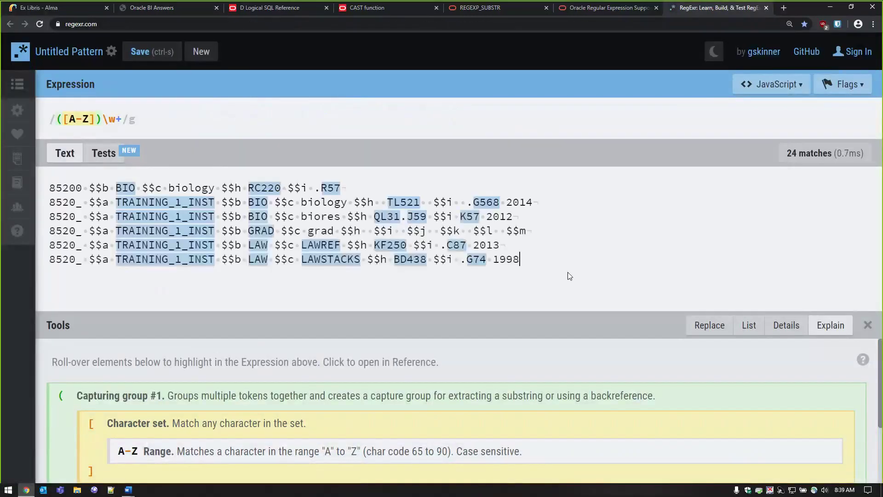
- Replace the RegExr expression with the literal text biology to test a plain-text match
{"action": "triple_click", "coordinate": [192, 116]}
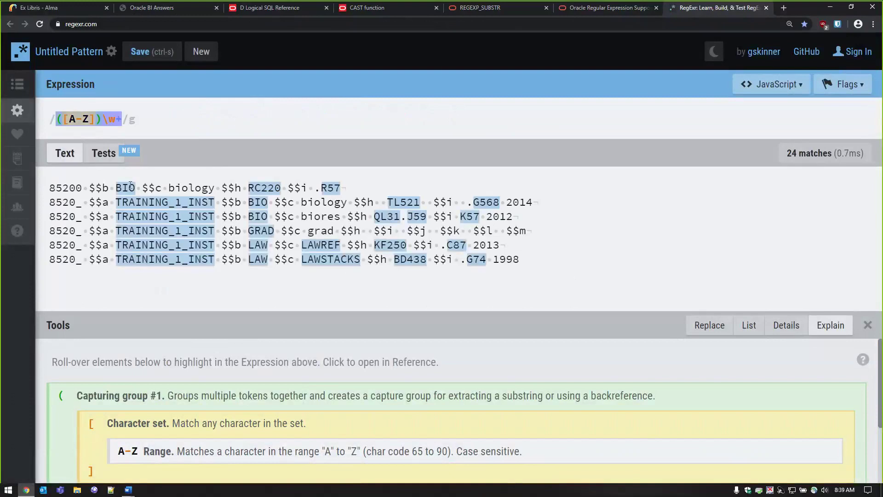
{"action": "key", "text": "BackSpace"}
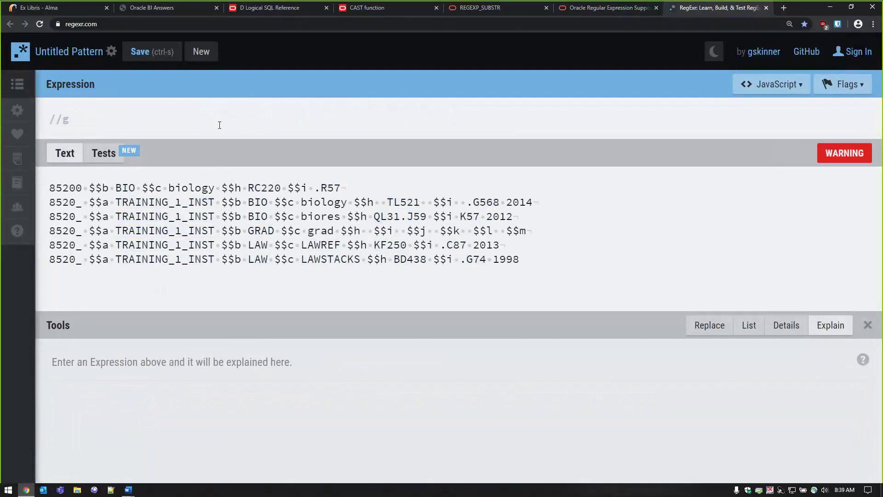
{"action": "type", "text": "b"}
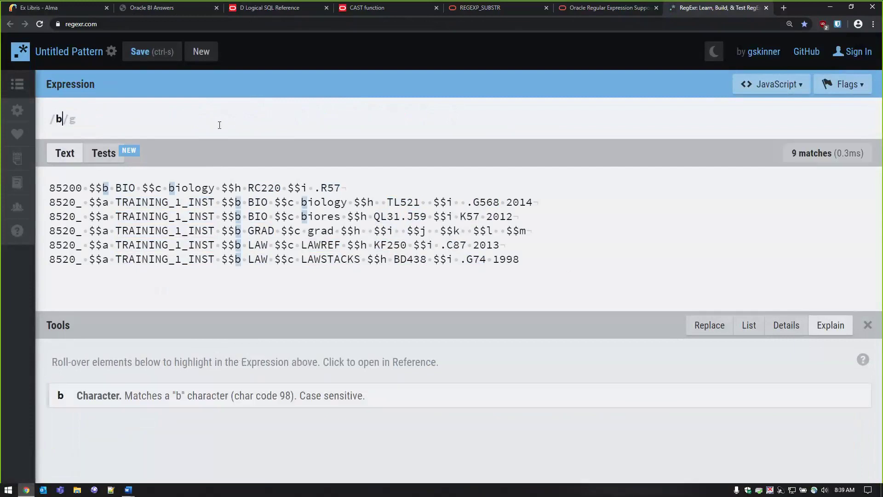
{"action": "type", "text": "iology"}
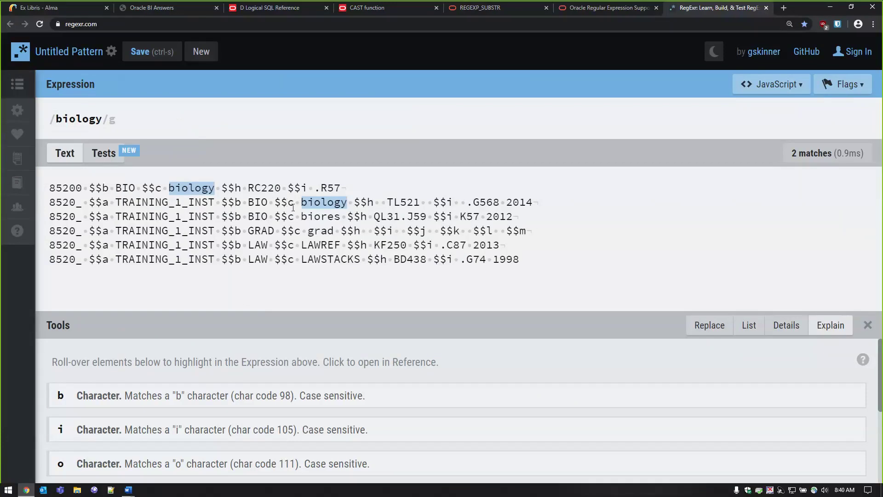
- Replace the expression biology with an unescaped $, and try a 7 in front of it before removing the 7
{"action": "double_click", "coordinate": [123, 112]}
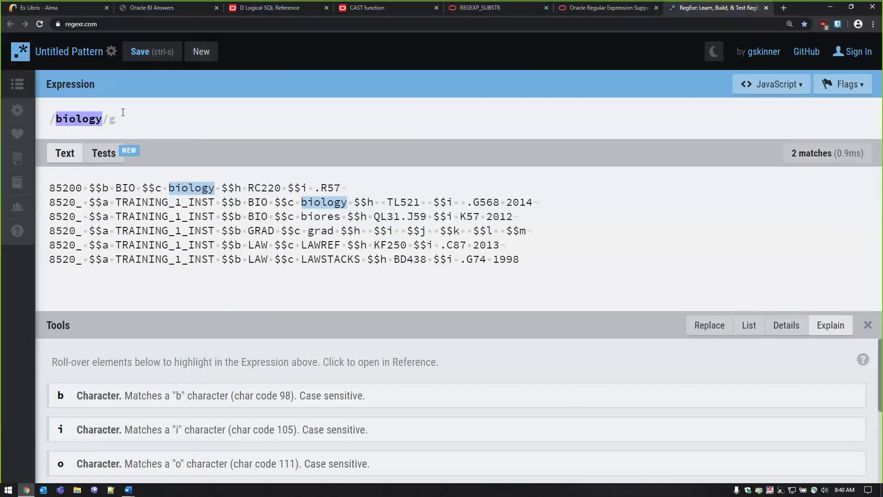
{"action": "type", "text": "$"}
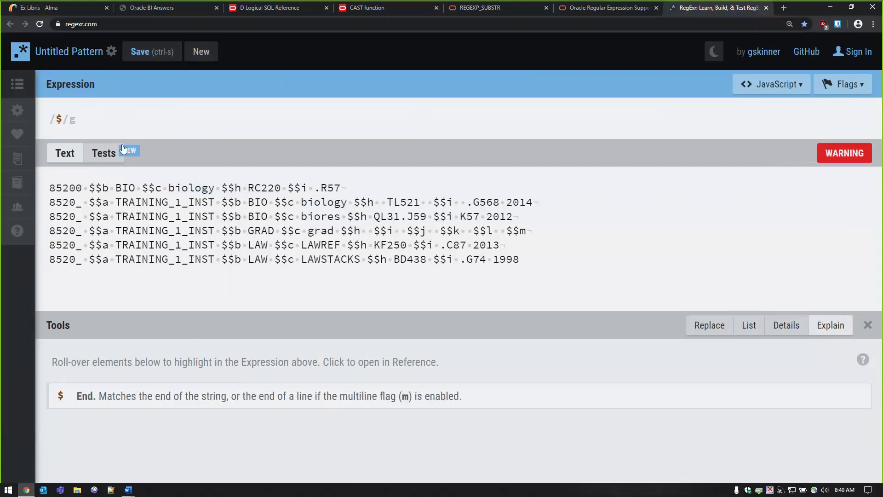
{"action": "mouse_move", "coordinate": [60, 118]}
{"action": "type", "text": "7"}
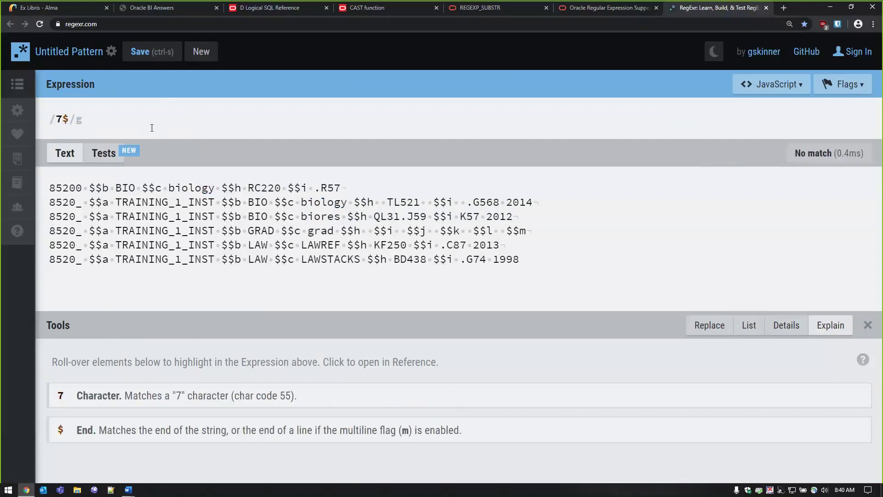
{"action": "key", "text": "BackSpace"}
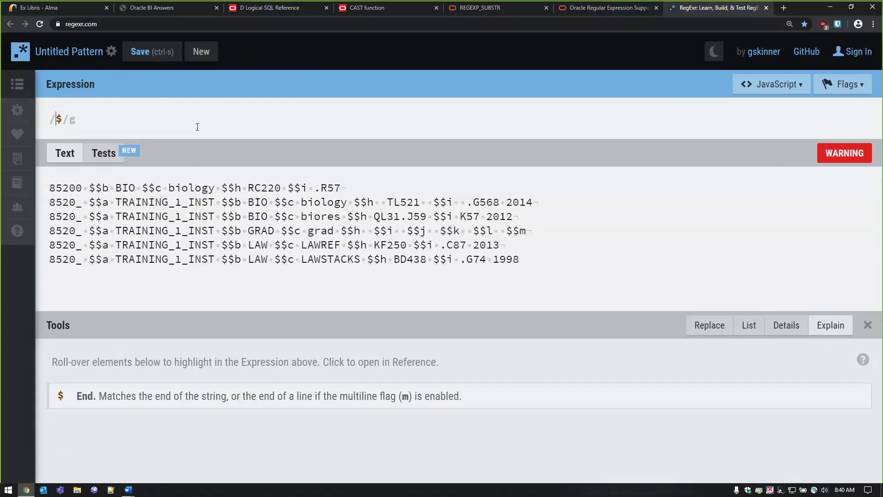
- Escape the dollar sign and extend the expression to \$\$c followed by a space to match the subfield code
{"action": "type", "text": "\\"}
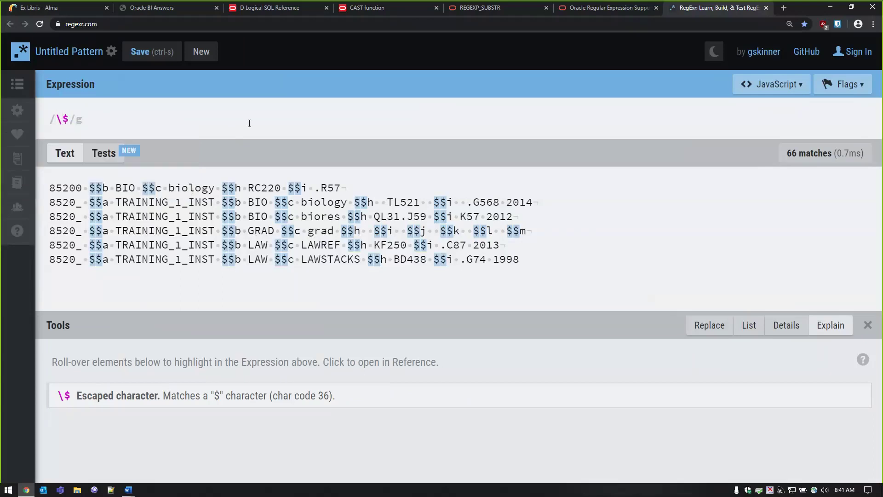
{"action": "type", "text": "\\$"}
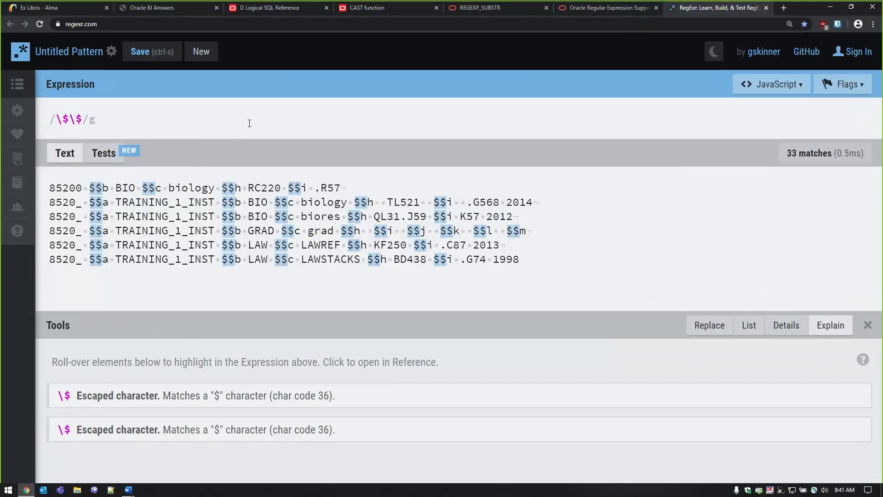
{"action": "type", "text": "c"}
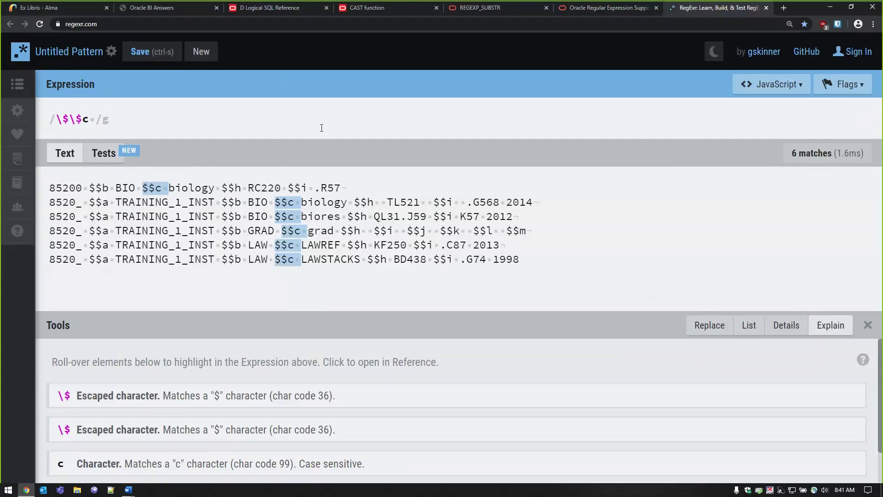
- Append a character set to the expression, trying [bg] first and replacing its contents with a-zA-Z
{"action": "type", "text": "[]"}
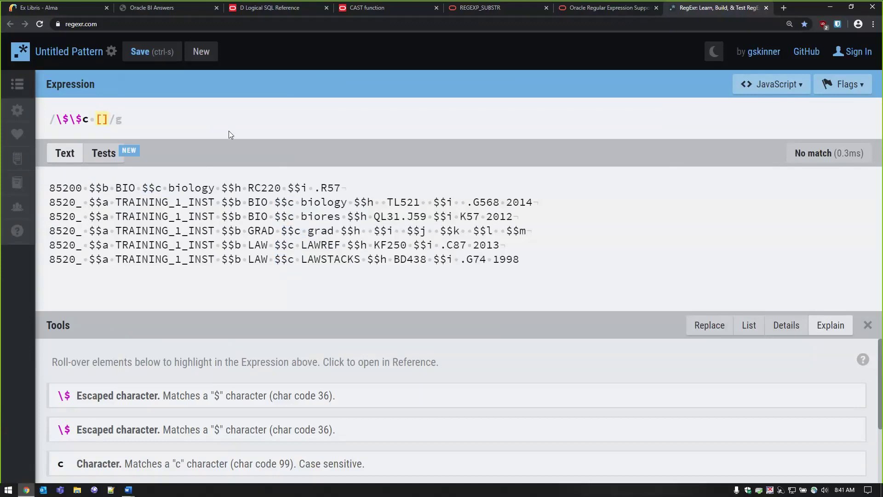
{"action": "type", "text": "bg"}
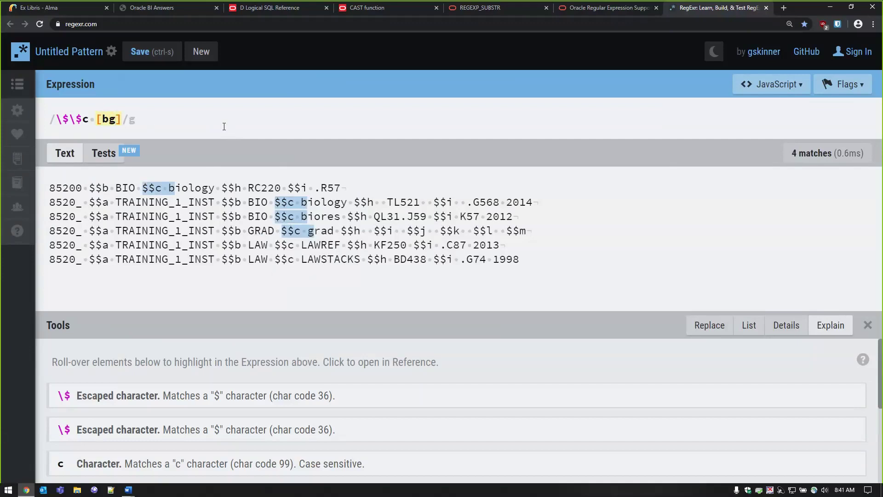
{"action": "key", "text": "BackSpace"}
{"action": "key", "text": "BackSpace"}
{"action": "type", "text": "a-z"}
{"action": "type", "text": "A-Z"}
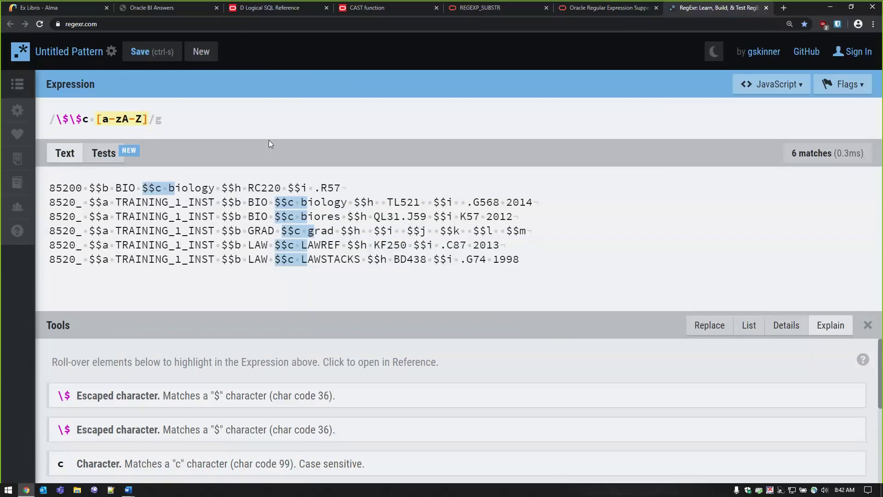
- Negate the a-zA-Z character set by adding ^ at its start, and highlight the set's parts
{"action": "mouse_move", "coordinate": [146, 120]}
{"action": "type", "text": "^"}
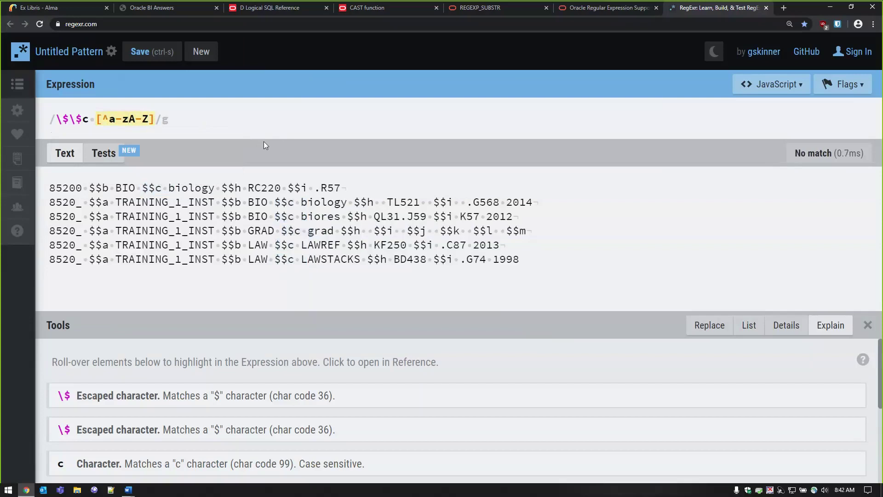
{"action": "left_click_drag", "start_coordinate": [109, 119], "coordinate": [150, 119]}
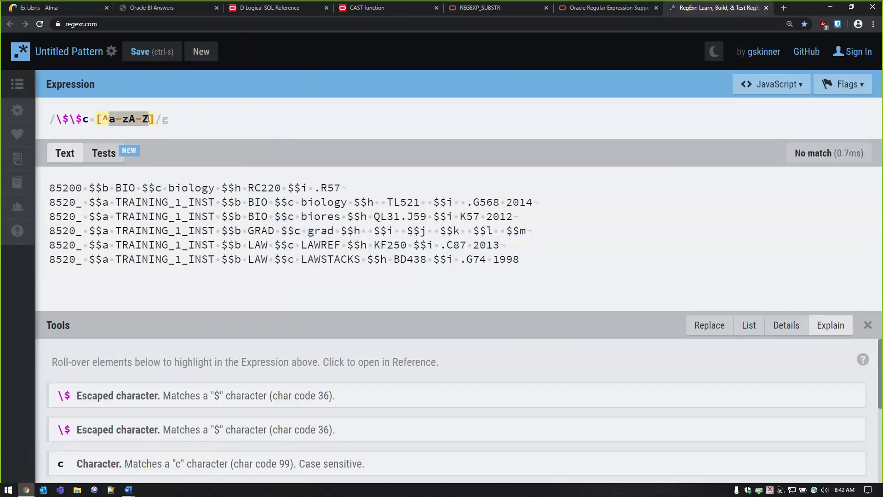
{"action": "left_click", "coordinate": [105, 119]}
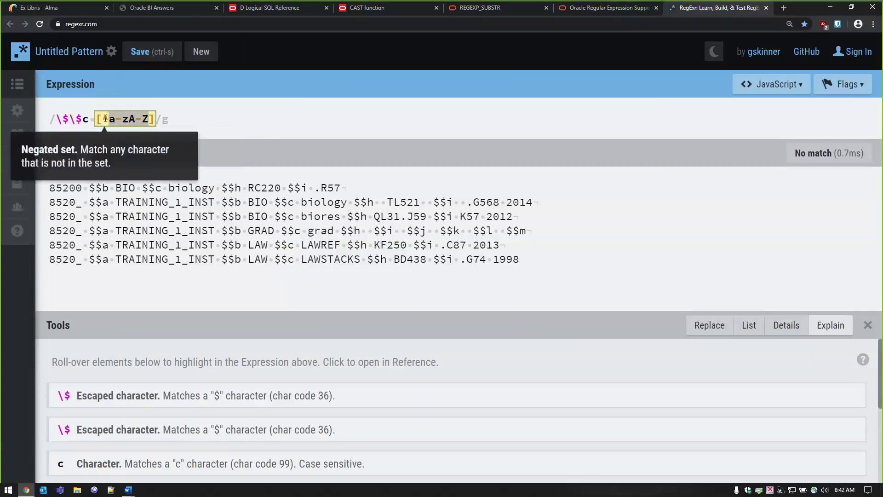
{"action": "left_click_drag", "start_coordinate": [108, 117], "coordinate": [103, 119]}
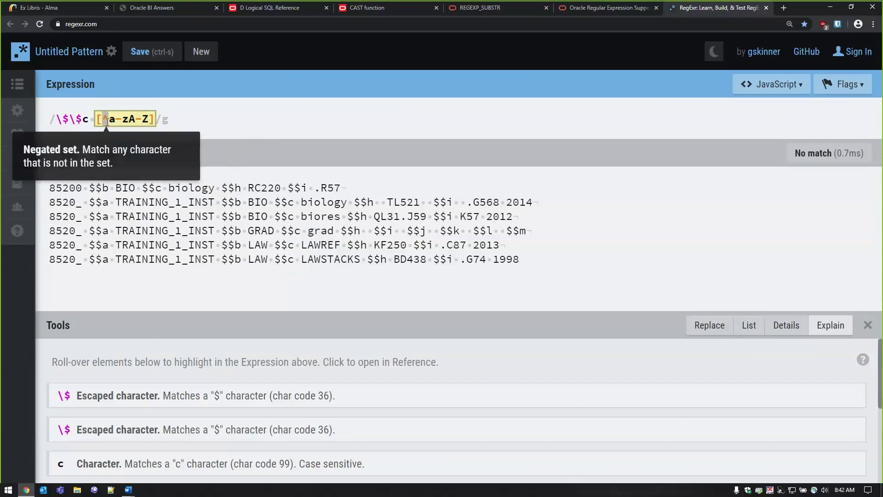
- Replace a-zA-Z in the negated set with a space and an escaped dollar sign, giving [^ \$]
{"action": "key", "text": "Right"}
{"action": "key", "text": "shift+Right"}
{"action": "key", "text": "shift+Right"}
{"action": "key", "text": "shift+Right"}
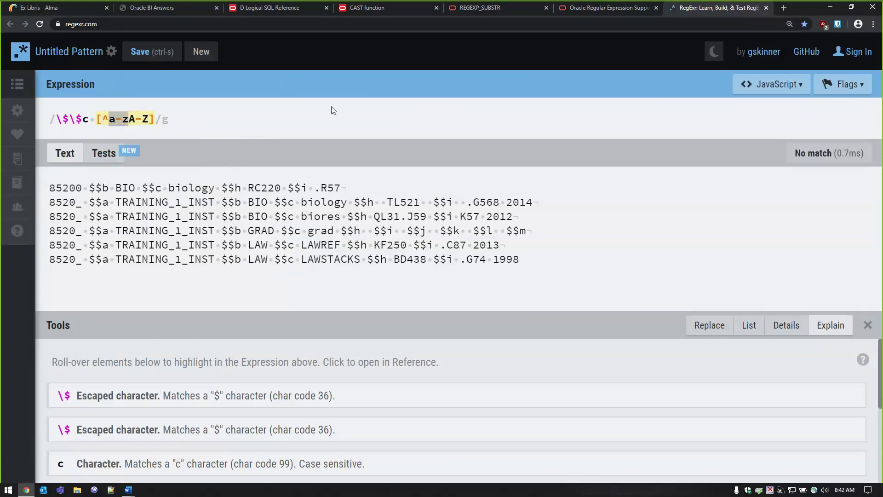
{"action": "key", "text": "shift+Right"}
{"action": "key", "text": "shift+Right"}
{"action": "key", "text": "shift+Right"}
{"action": "key", "text": "BackSpace"}
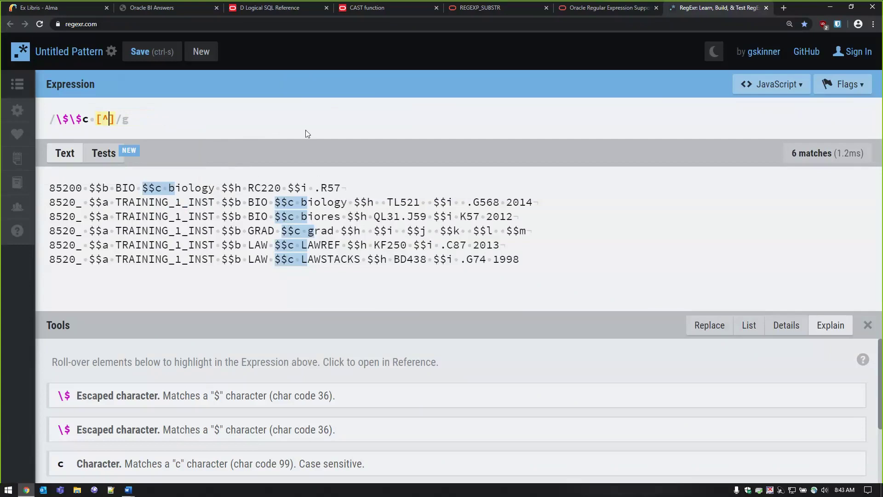
{"action": "type", "text": "\\$"}
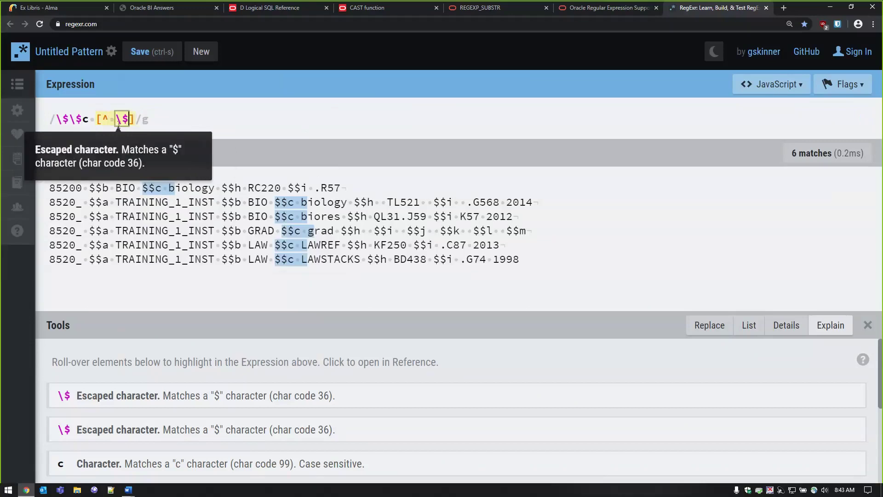
{"action": "left_click", "coordinate": [145, 120]}
{"action": "left_click", "coordinate": [245, 125]}
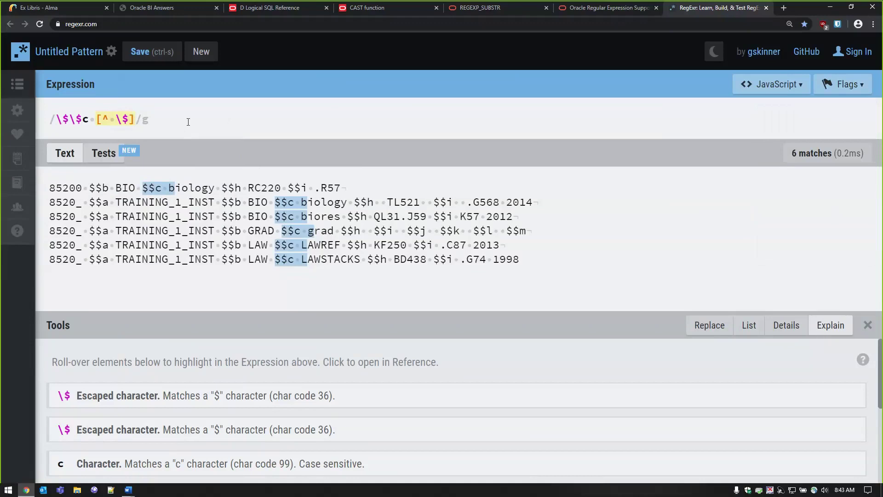
- Add a + quantifier after the negated set and inspect the matches in the sample 852 values
{"action": "mouse_move", "coordinate": [134, 121]}
{"action": "type", "text": "+"}
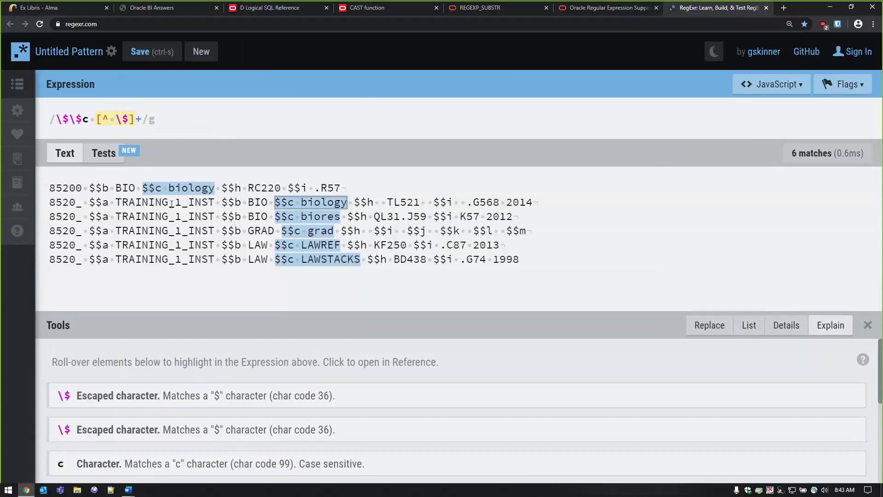
{"action": "mouse_move", "coordinate": [322, 269]}
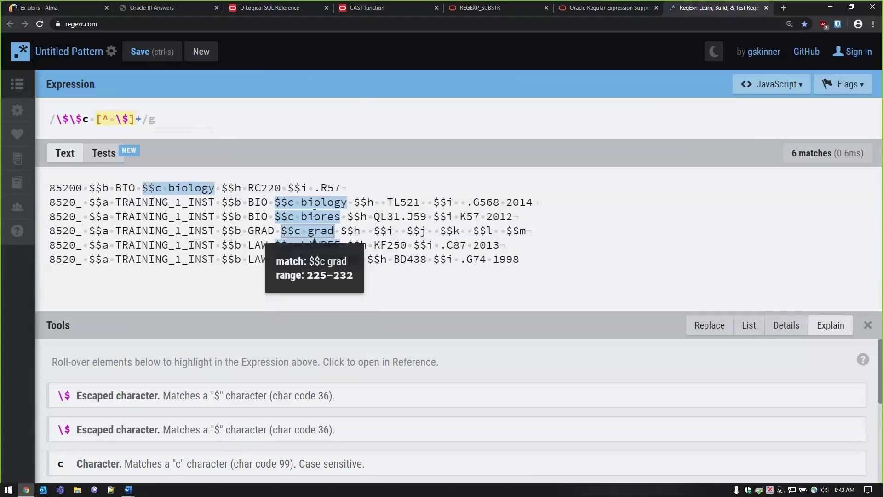
{"action": "mouse_move", "coordinate": [155, 193]}
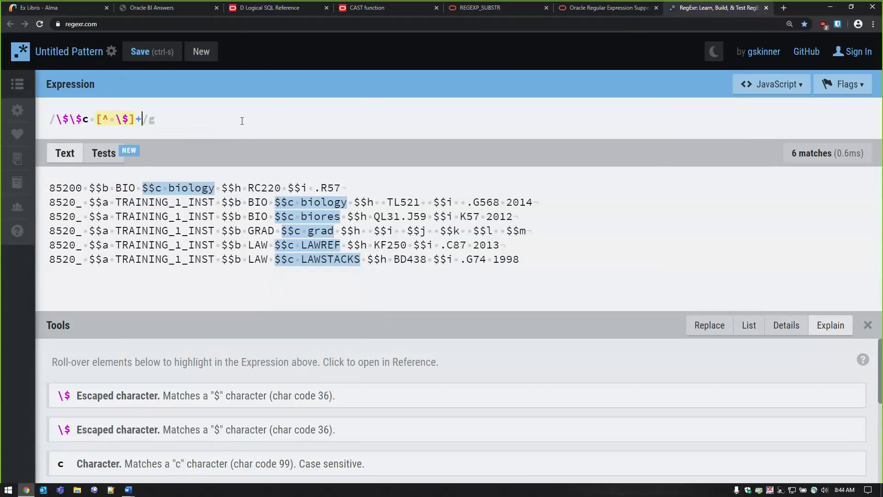
- Wrap the negated set and its quantifier in a capturing group, making the expression \$\$c ([^ \$]+)
{"action": "type", "text": "*"}
{"action": "key", "text": "BackSpace"}
{"action": "type", "text": "("}
{"action": "key", "text": "End"}
{"action": "type", "text": "("}
{"action": "key", "text": "BackSpace"}
{"action": "type", "text": ")"}
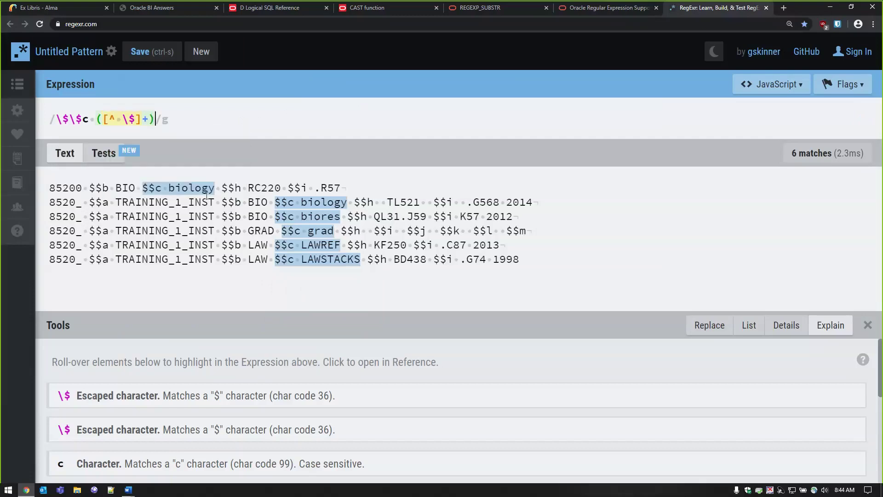
{"action": "mouse_move", "coordinate": [203, 184]}
- Switch to Word and copy the complete Evaluate regexp_substr formula containing '\$\$c ([^\$ ]+)' from PresentationFunctions.docx
{"action": "left_click_drag", "start_coordinate": [158, 119], "coordinate": [50, 120]}
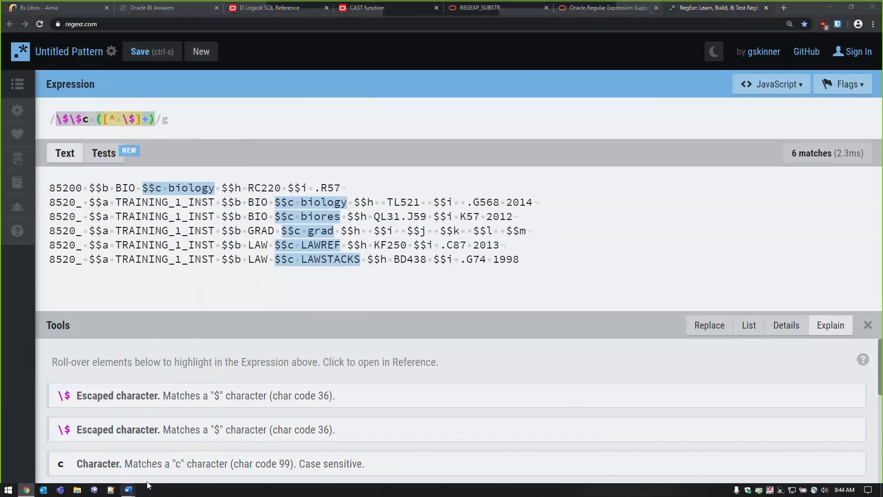
{"action": "mouse_move", "coordinate": [128, 489]}
{"action": "left_click", "coordinate": [172, 466]}
{"action": "type", "text": "\\$\\$c ([^\\$ ]+)"}
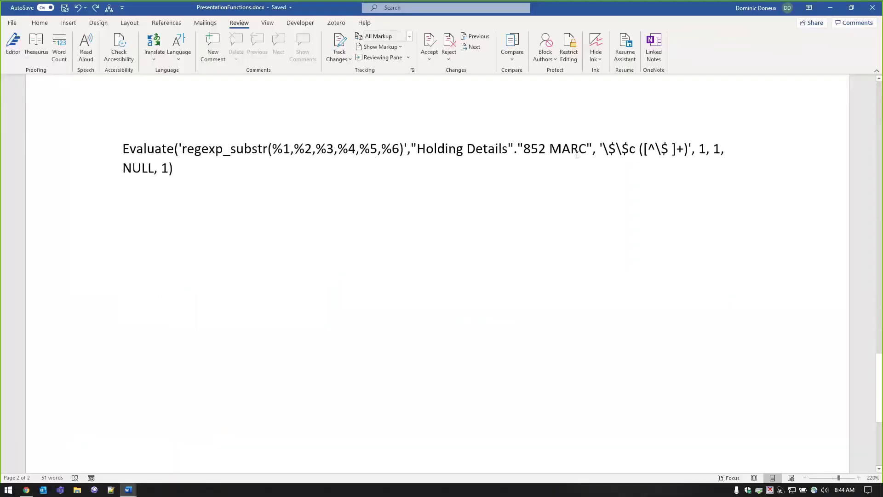
{"action": "left_click_drag", "start_coordinate": [180, 166], "coordinate": [117, 154]}
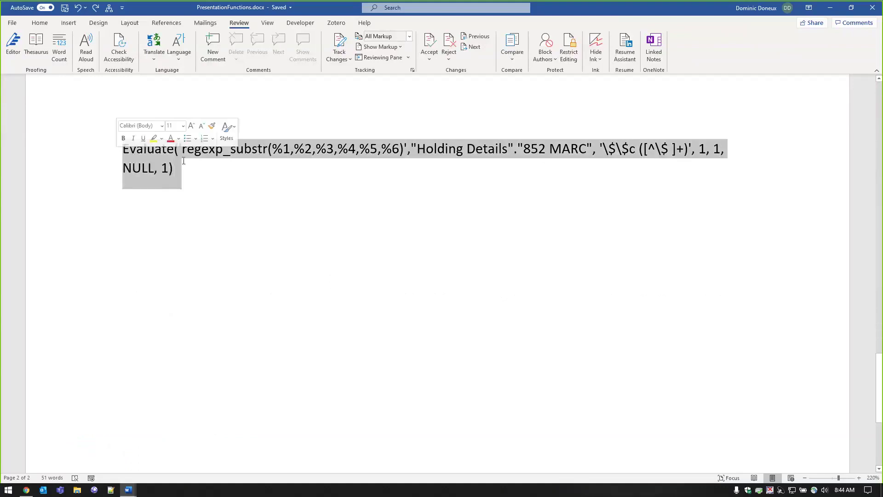
- Switch to Oracle BI Answers, set the 852 MARC column's formula to the copied Evaluate expression with custom heading 852$c, and show the results
{"action": "left_click", "coordinate": [28, 491]}
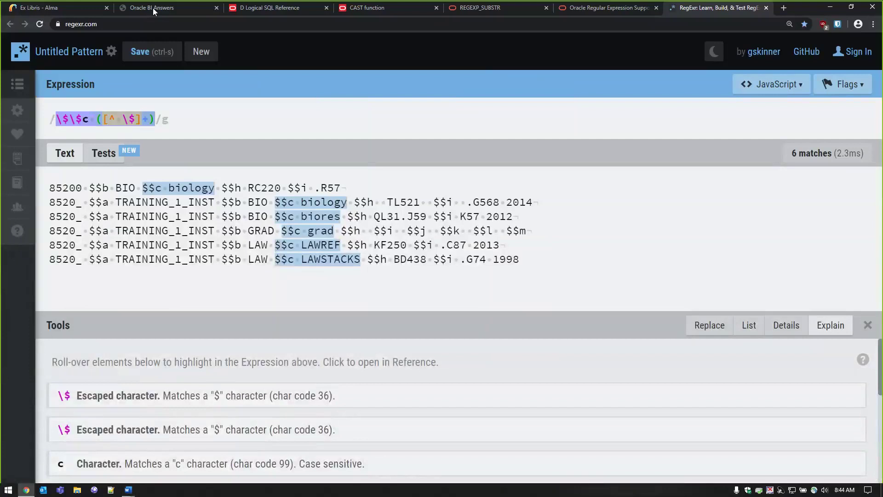
{"action": "left_click", "coordinate": [153, 7]}
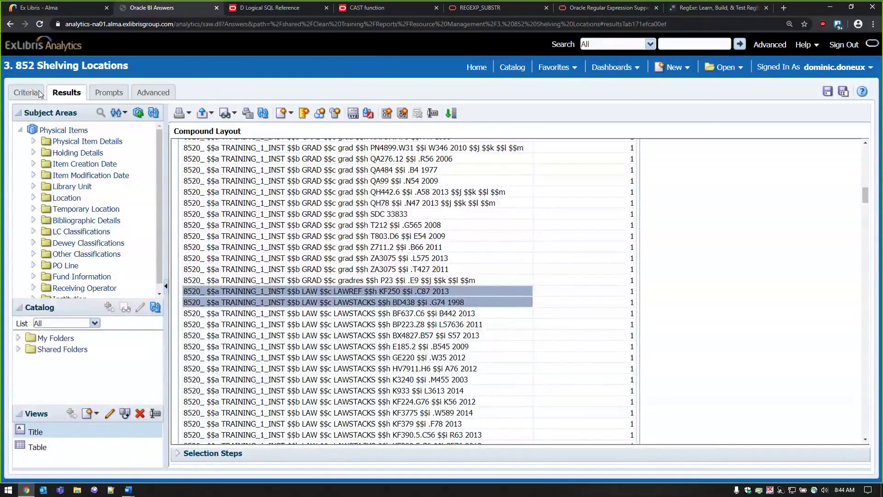
{"action": "left_click", "coordinate": [39, 90]}
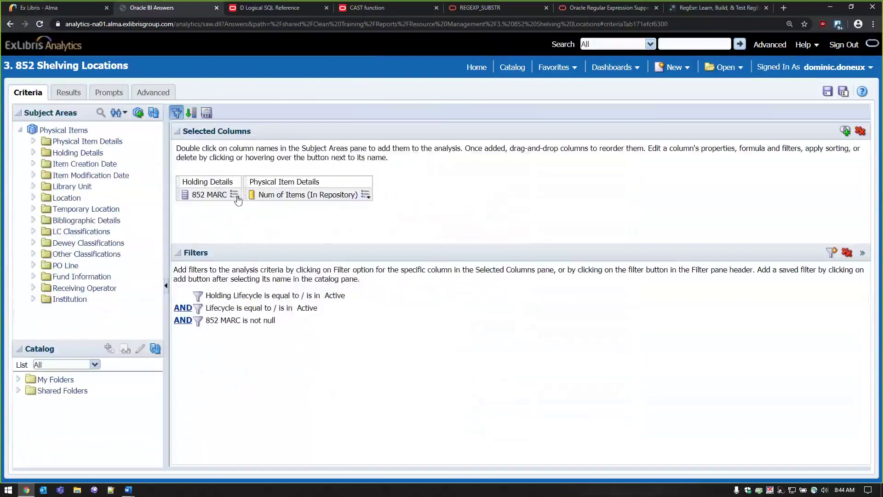
{"action": "left_click", "coordinate": [235, 194]}
{"action": "left_click", "coordinate": [265, 225]}
{"action": "left_click", "coordinate": [293, 159]}
{"action": "left_click_drag", "start_coordinate": [324, 145], "coordinate": [302, 145]}
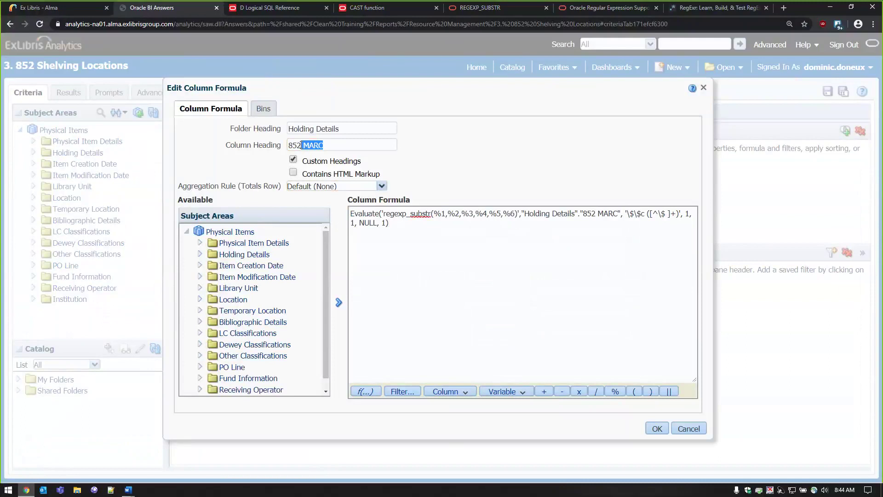
{"action": "type", "text": "$c"}
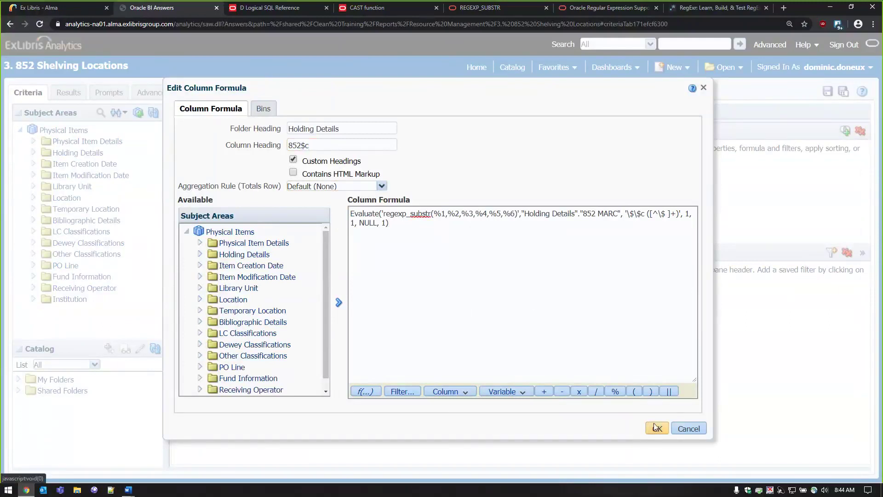
{"action": "left_click", "coordinate": [655, 427]}
{"action": "left_click", "coordinate": [66, 92]}
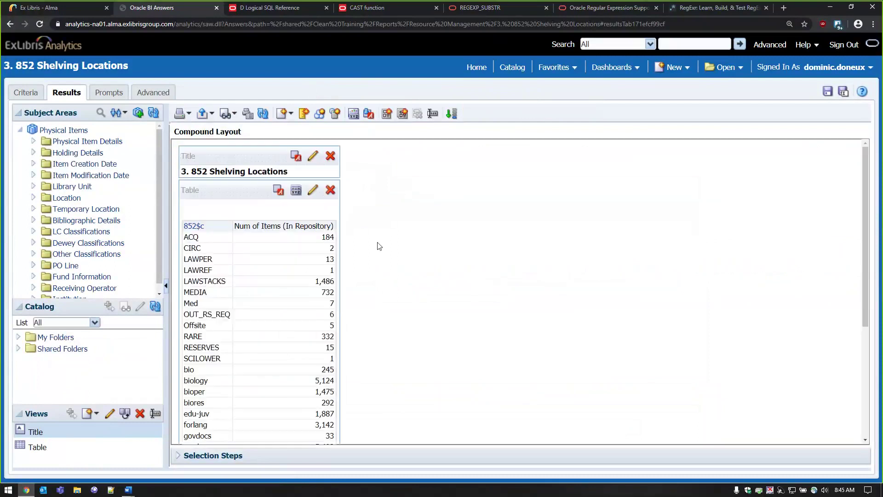
- Switch to PresentationFunctions.docx, compare the LEFT/SUBSTRING formula with the Evaluate regexp_substr formula, and highlight the latter's field and regular expression
{"action": "scroll", "coordinate": [379, 246], "scroll_direction": "down", "scroll_amount": 1}
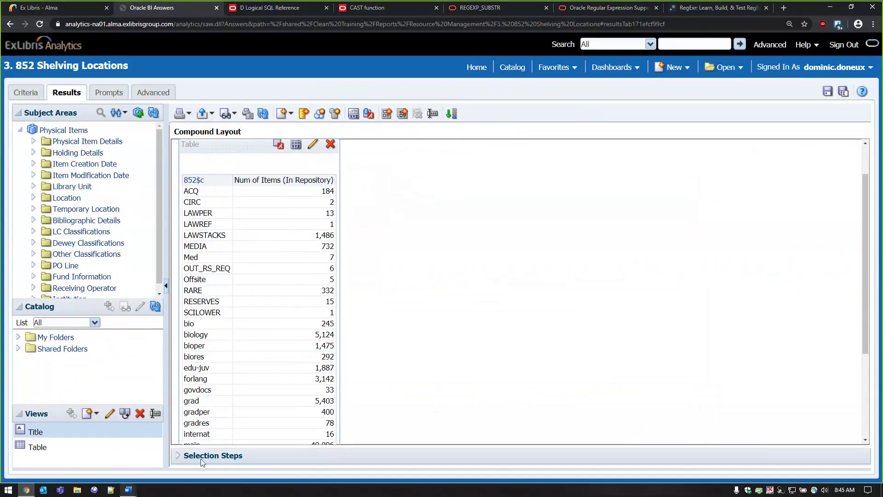
{"action": "key", "text": "alt+Tab"}
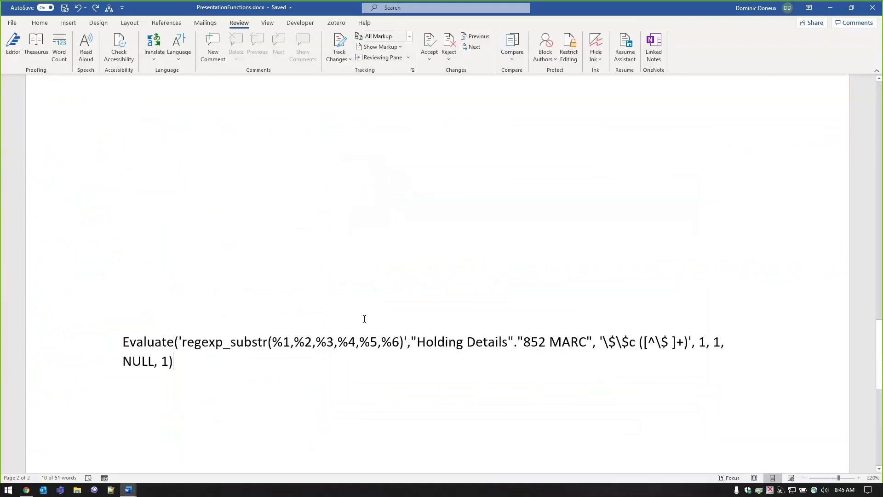
{"action": "scroll", "coordinate": [364, 319], "scroll_direction": "down", "scroll_amount": 3}
{"action": "left_click_drag", "start_coordinate": [879, 362], "coordinate": [879, 115]}
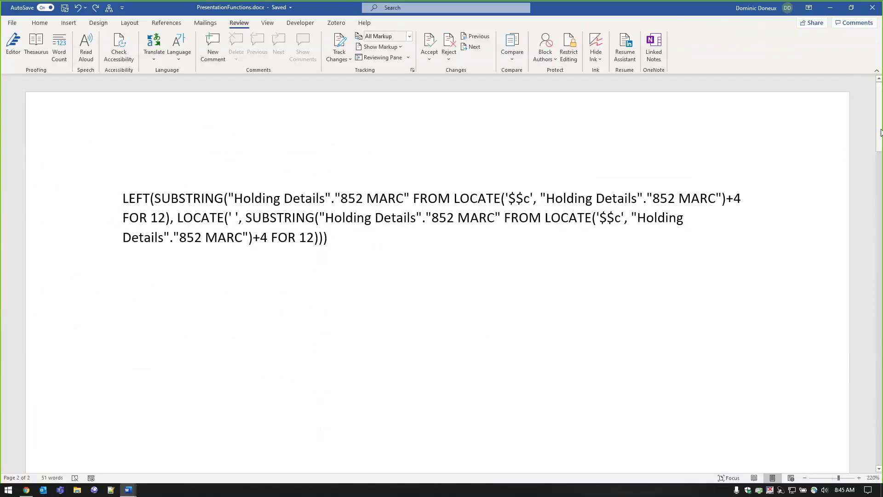
{"action": "left_click_drag", "start_coordinate": [881, 132], "coordinate": [880, 396]}
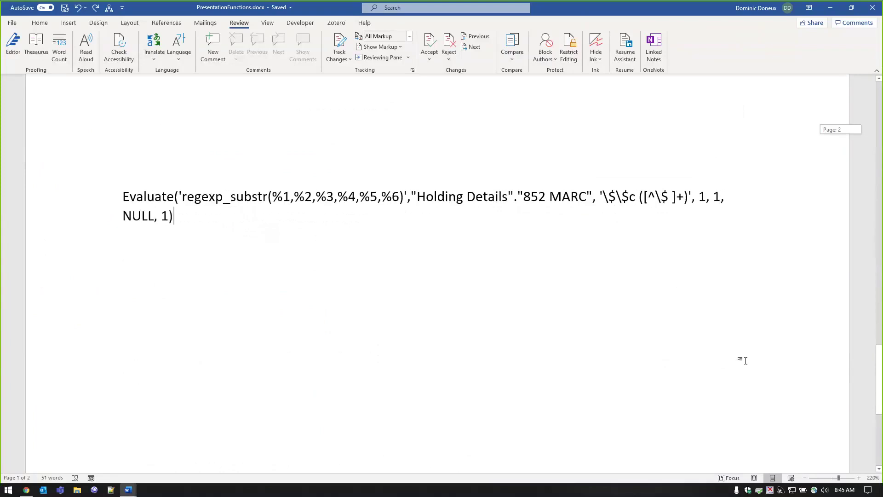
{"action": "left_click_drag", "start_coordinate": [594, 197], "coordinate": [414, 196]}
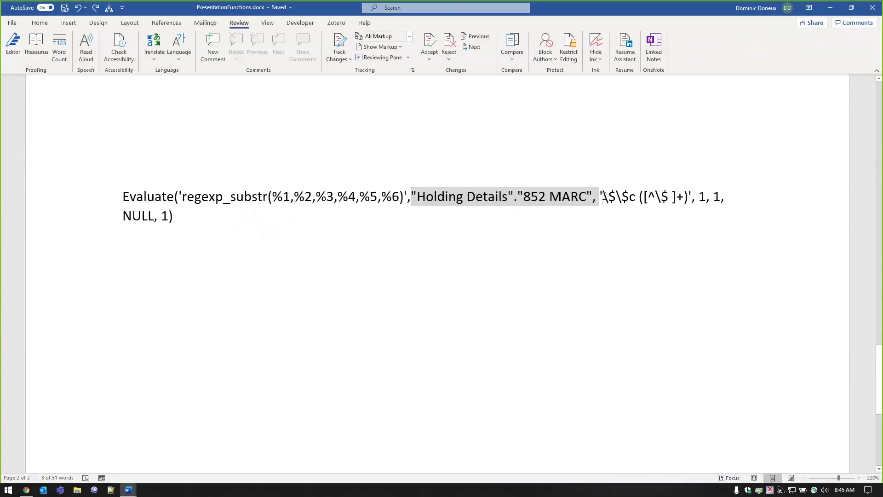
{"action": "key", "text": "Right"}
{"action": "left_click_drag", "start_coordinate": [603, 196], "coordinate": [687, 196]}
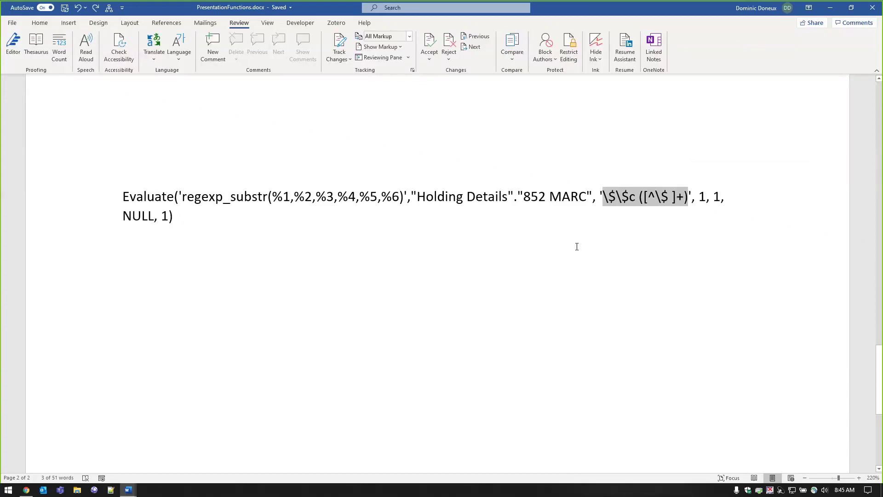
- Change the subfield code in the Evaluate formula's regular expression to b, making it '\$\$b ([^\$ ]+)'
{"action": "left_click", "coordinate": [635, 202]}
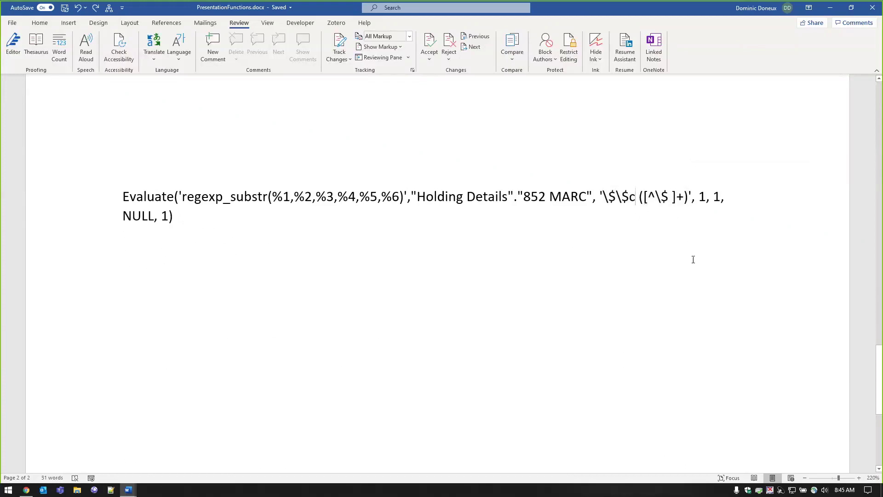
{"action": "key", "text": "BackSpace"}
{"action": "type", "text": "b"}
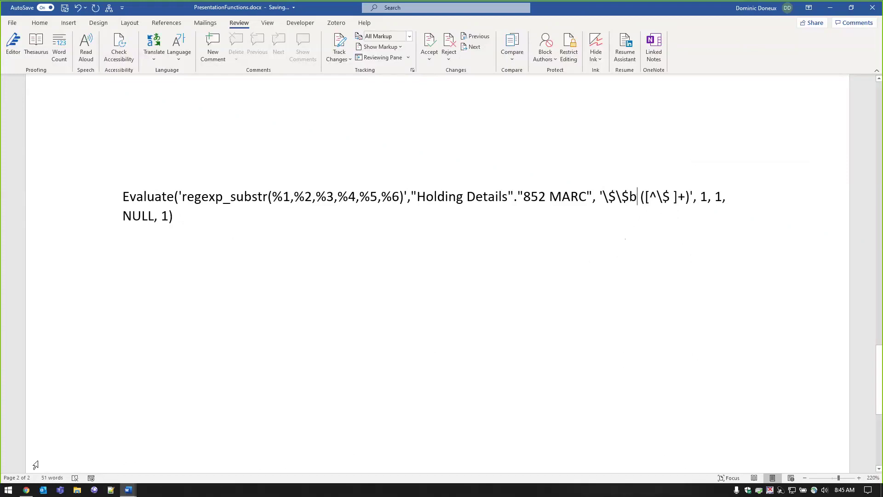
- Switch to Oracle BI, open the report 2. Items With Volumes By Location from the catalog and review its Enum A filter
{"action": "left_click", "coordinate": [26, 490]}
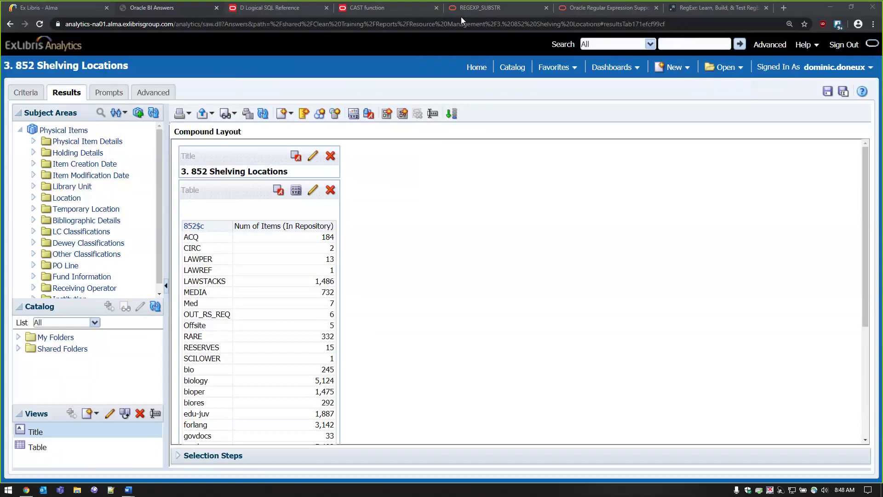
{"action": "left_click", "coordinate": [514, 71]}
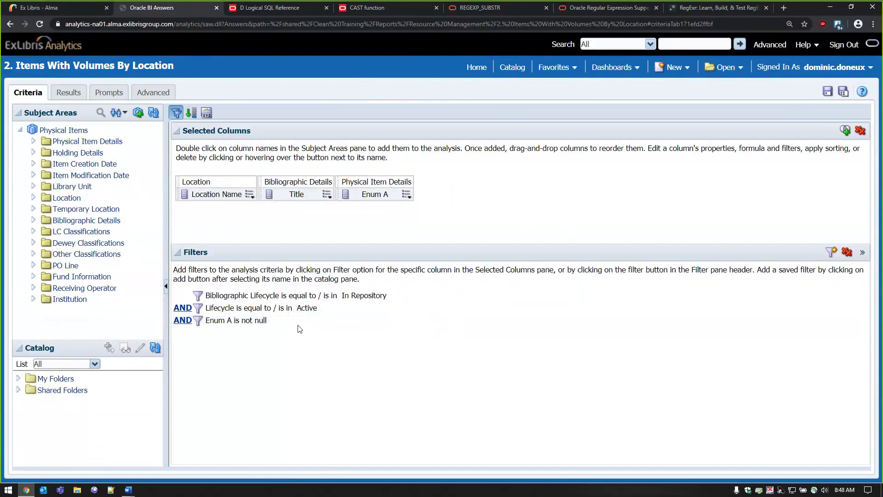
{"action": "mouse_move", "coordinate": [427, 322]}
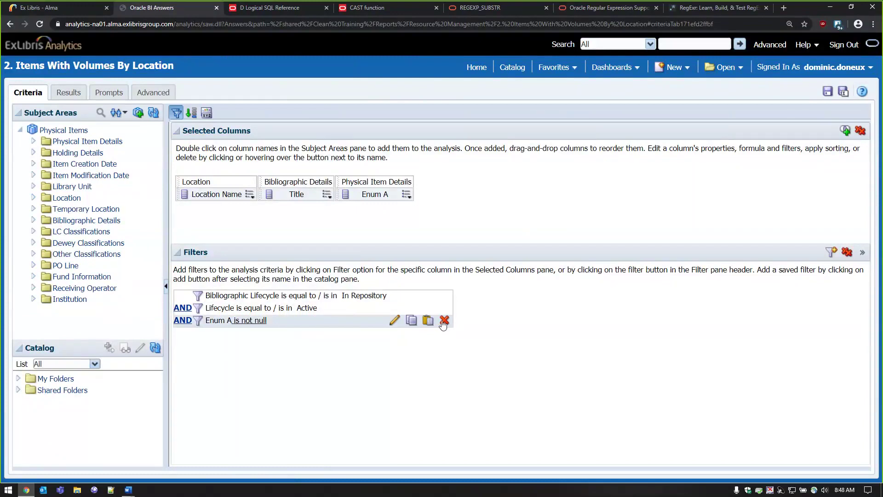
- Open the report Bonus: Items With Descriptions But No Enum A from the catalog and examine its Description values in the results
{"action": "left_click", "coordinate": [511, 67]}
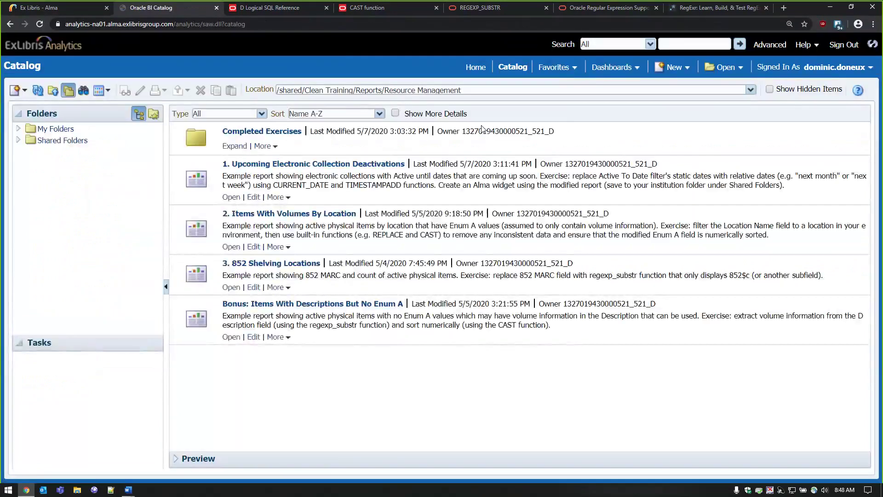
{"action": "left_click", "coordinate": [253, 337]}
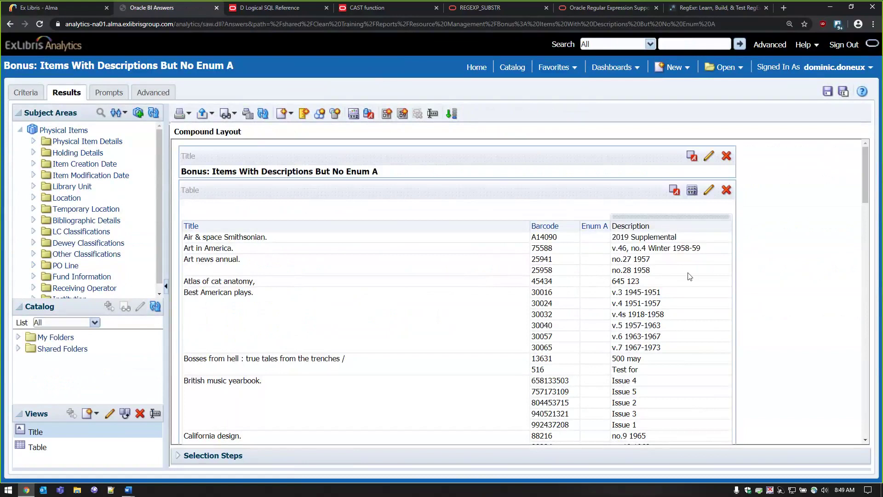
{"action": "scroll", "coordinate": [628, 214], "scroll_direction": "down", "scroll_amount": 2}
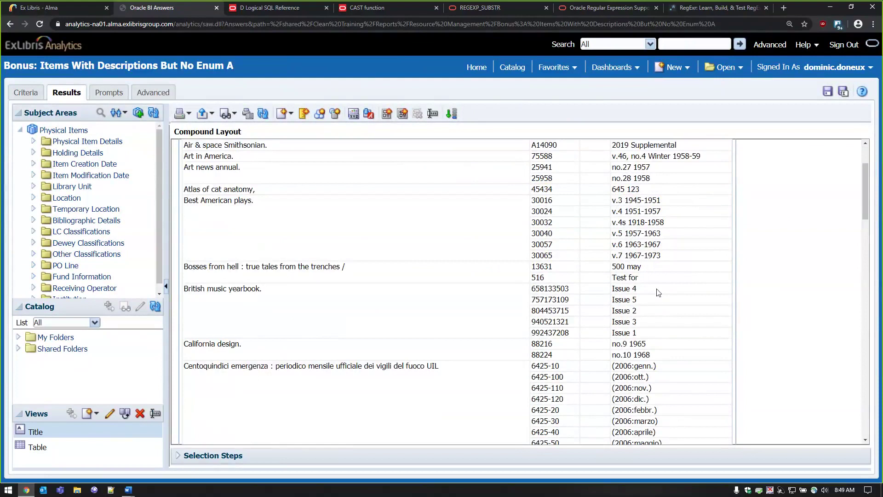
{"action": "scroll", "coordinate": [658, 292], "scroll_direction": "up", "scroll_amount": 1}
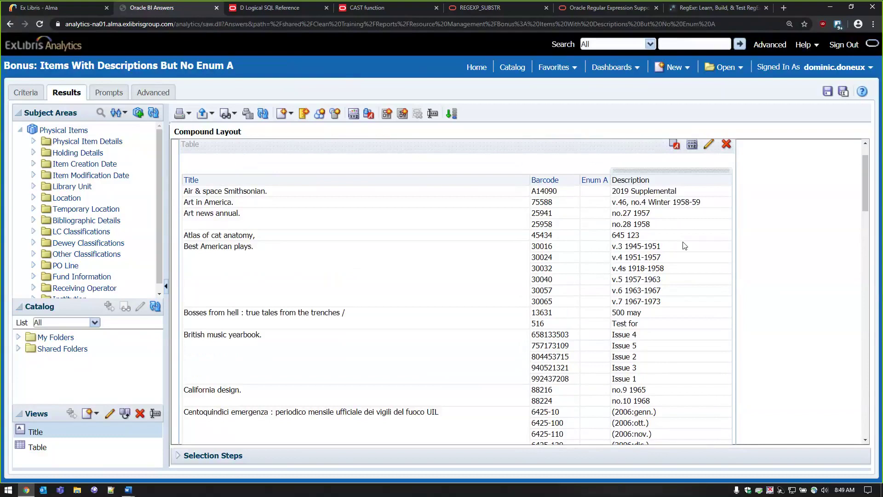
- Switch to Reveal_Analytics_Resource_Management.docx and find the bonus exercise's volume-matching expression vo?l?u?m?e?\.?\s?(\d+) and its explanation
{"action": "left_click", "coordinate": [128, 490]}
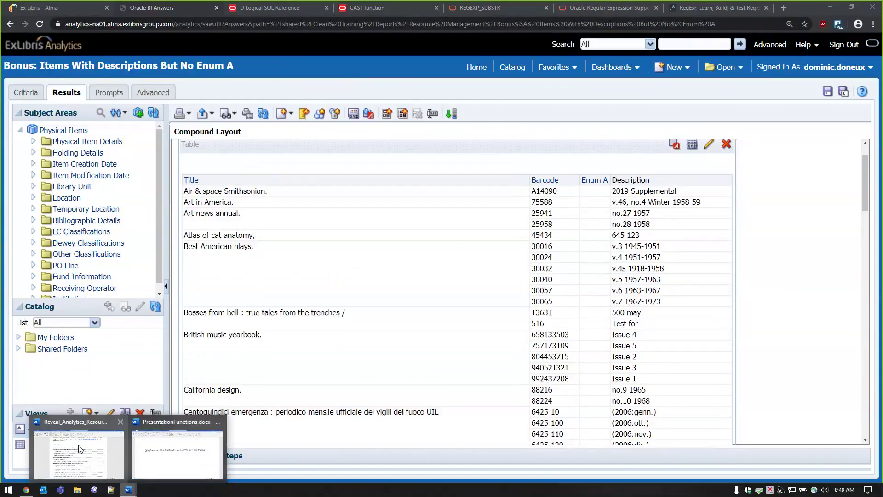
{"action": "left_click", "coordinate": [79, 449]}
{"action": "left_click", "coordinate": [338, 357], "text": "ctrl"}
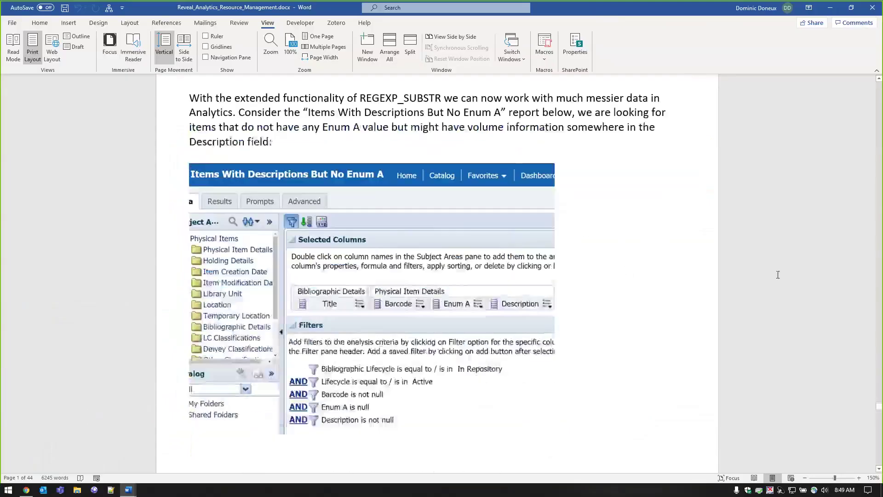
{"action": "scroll", "coordinate": [777, 275], "scroll_direction": "down", "scroll_amount": 3}
{"action": "scroll", "coordinate": [775, 275], "scroll_direction": "down", "scroll_amount": 6}
{"action": "scroll", "coordinate": [775, 275], "scroll_direction": "down", "scroll_amount": 6}
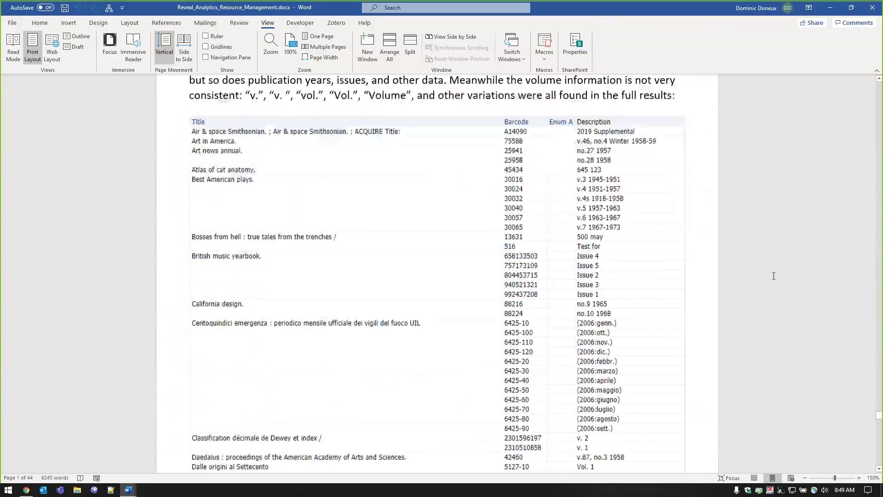
{"action": "scroll", "coordinate": [774, 276], "scroll_direction": "down", "scroll_amount": 9}
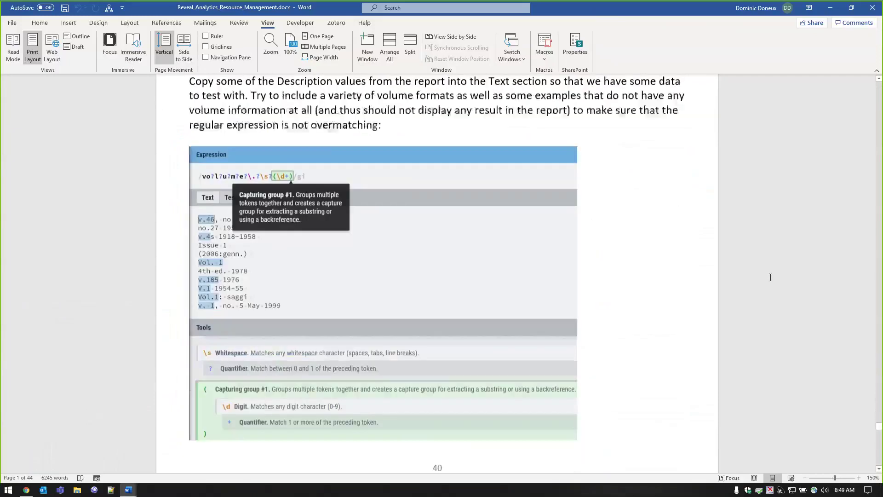
{"action": "scroll", "coordinate": [770, 277], "scroll_direction": "down", "scroll_amount": 10}
{"action": "scroll", "coordinate": [171, 173], "scroll_direction": "up", "scroll_amount": 1}
{"action": "left_click", "coordinate": [171, 173]}
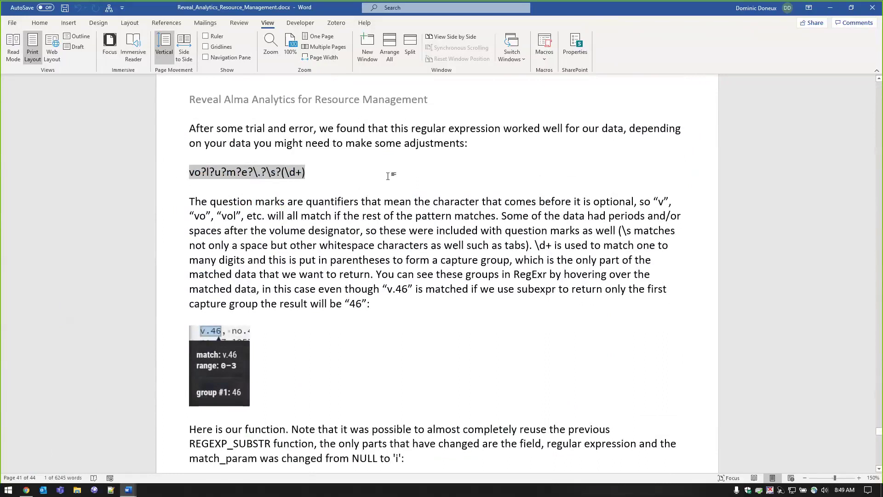
{"action": "left_click", "coordinate": [831, 8]}
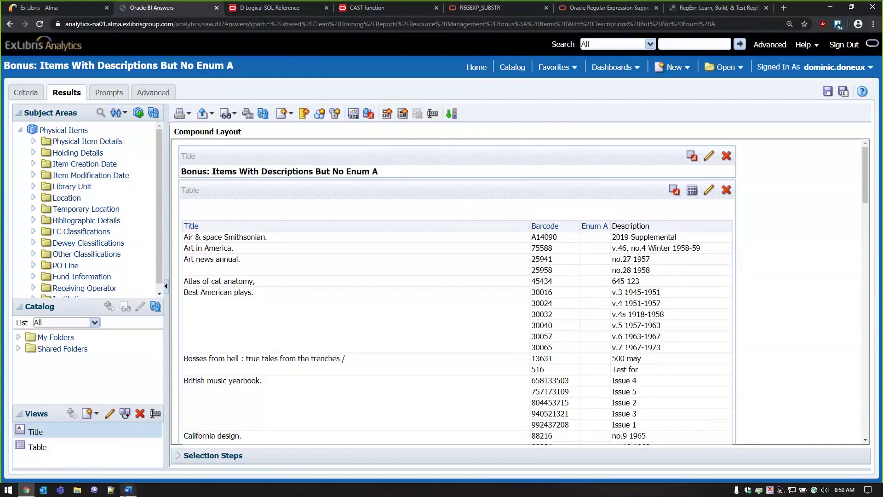
- Return to PresentationFunctions.docx and highlight the %1 placeholder and its matching "Holding Details"."852 MARC" argument in the Evaluate formula
{"action": "mouse_move", "coordinate": [128, 490]}
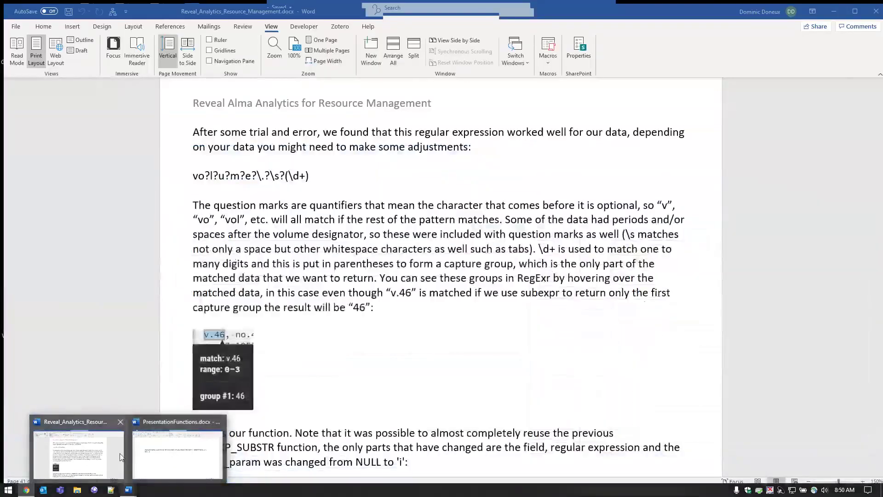
{"action": "left_click", "coordinate": [174, 456]}
{"action": "left_click_drag", "start_coordinate": [274, 248], "coordinate": [293, 240]}
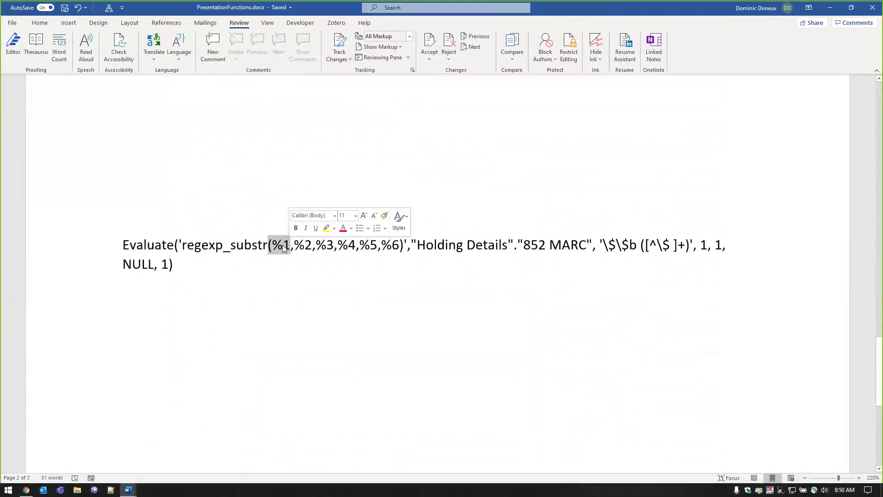
{"action": "left_click_drag", "start_coordinate": [417, 245], "coordinate": [578, 244]}
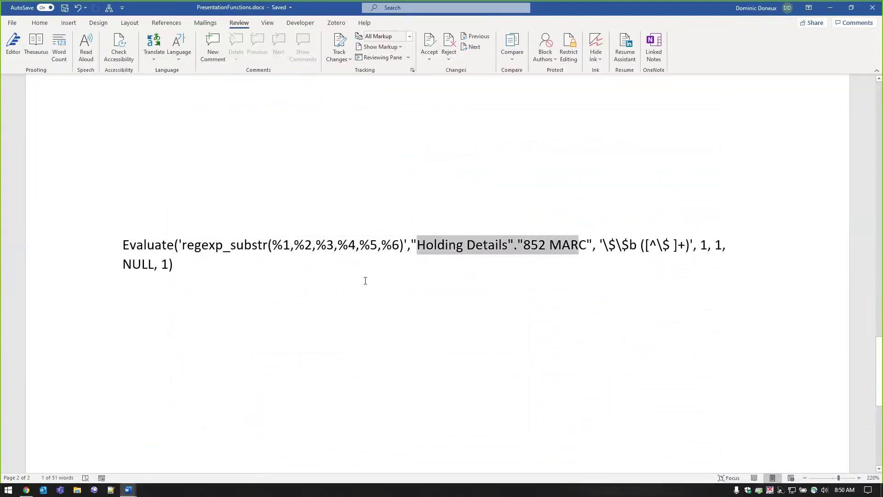
{"action": "left_click", "coordinate": [272, 250]}
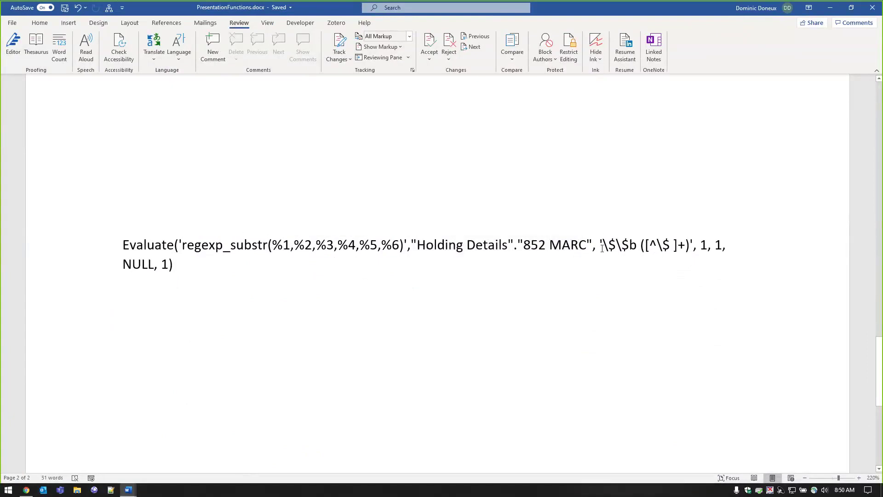
- Try replacing the %2 placeholder with a copy of the quoted regular expression '\$\$b ([^\$ ]+)', adding an extra single quote around each end
{"action": "left_click_drag", "start_coordinate": [602, 247], "coordinate": [690, 245]}
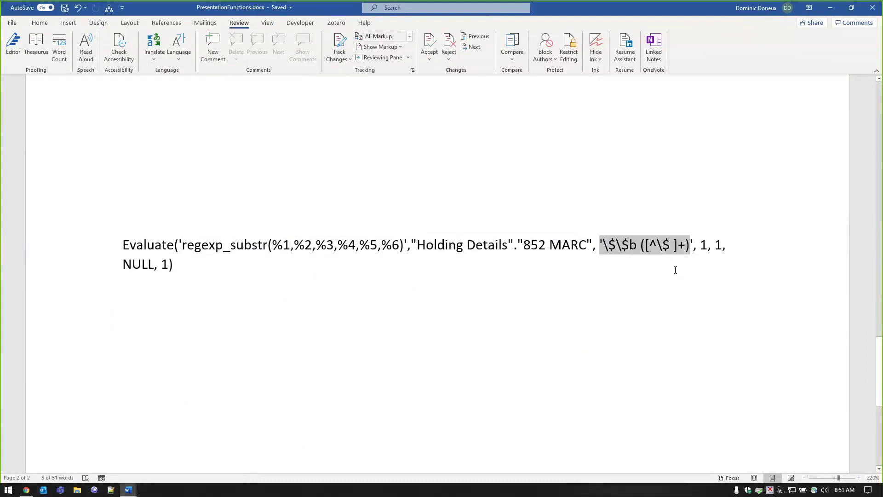
{"action": "key", "text": "shift+Right"}
{"action": "key", "text": "ctrl+c"}
{"action": "left_click_drag", "start_coordinate": [313, 245], "coordinate": [296, 245]}
{"action": "key", "text": "ctrl+v"}
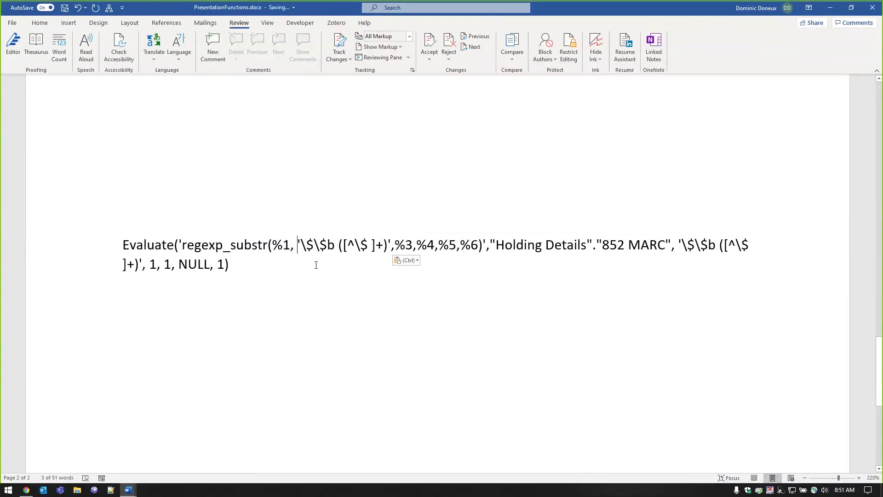
{"action": "type", "text": "'"}
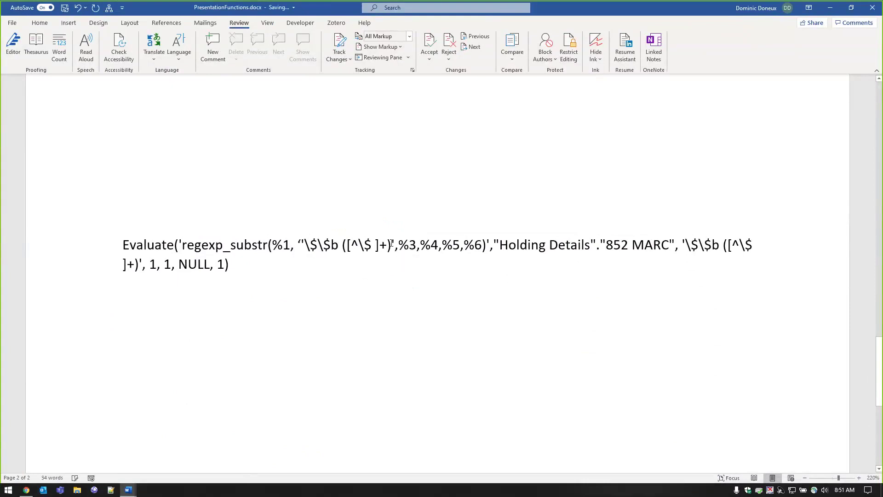
{"action": "left_click", "coordinate": [394, 251]}
{"action": "type", "text": "'"}
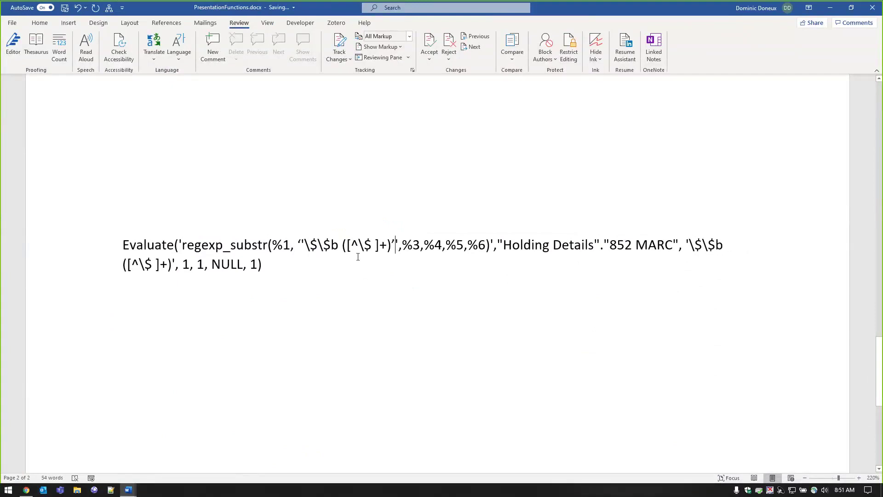
- Undo the added quotes and the pasted regular expression to restore the %2 placeholder in the Evaluate formula
{"action": "key", "text": "ctrl+z"}
{"action": "key", "text": "ctrl+z"}
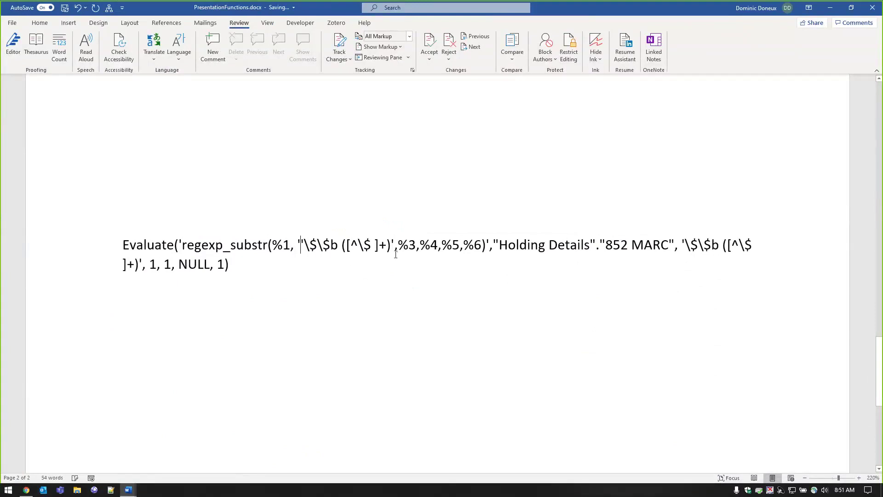
{"action": "key", "text": "ctrl+z"}
{"action": "key", "text": "ctrl+z"}
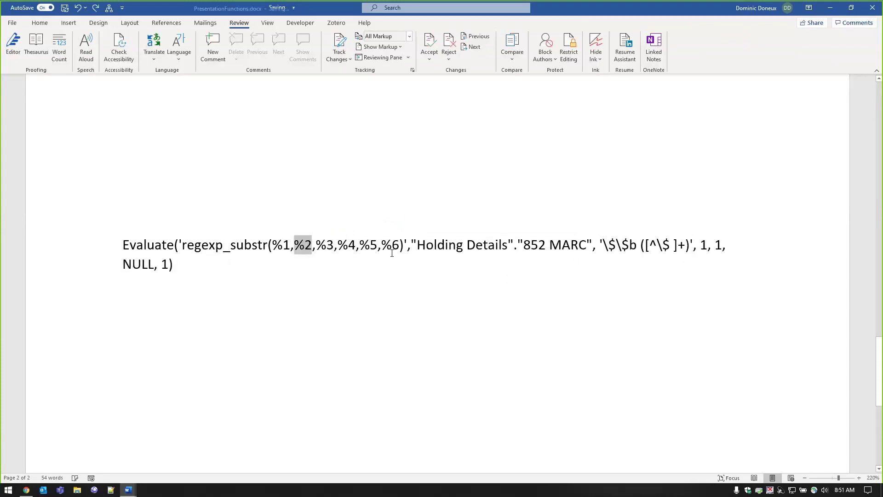
- Highlight the Evaluate formula's percent placeholders and the 852 MARC field argument to review how the parameters correspond
{"action": "left_click", "coordinate": [392, 253]}
{"action": "left_click_drag", "start_coordinate": [391, 253], "coordinate": [268, 252]}
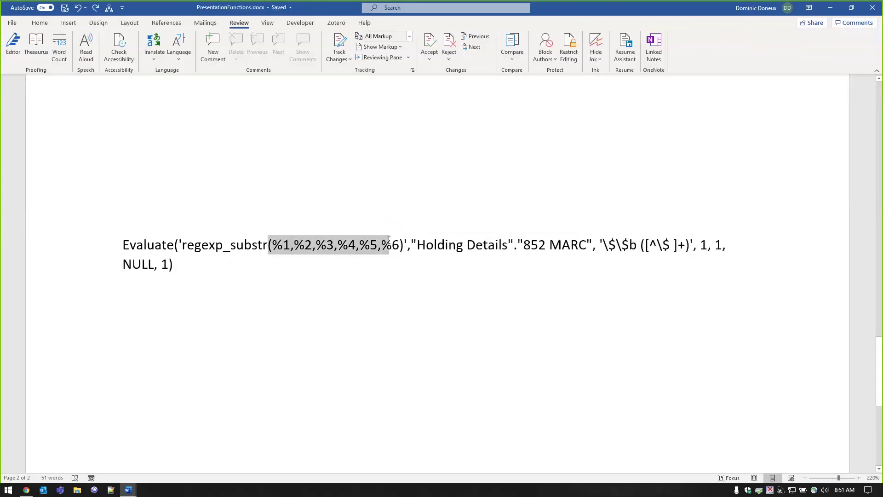
{"action": "key", "text": "Left"}
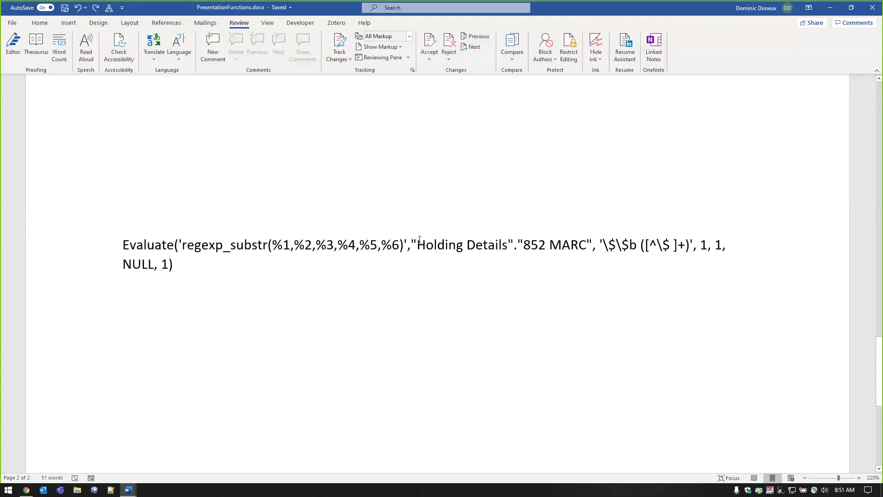
{"action": "left_click_drag", "start_coordinate": [415, 240], "coordinate": [570, 245]}
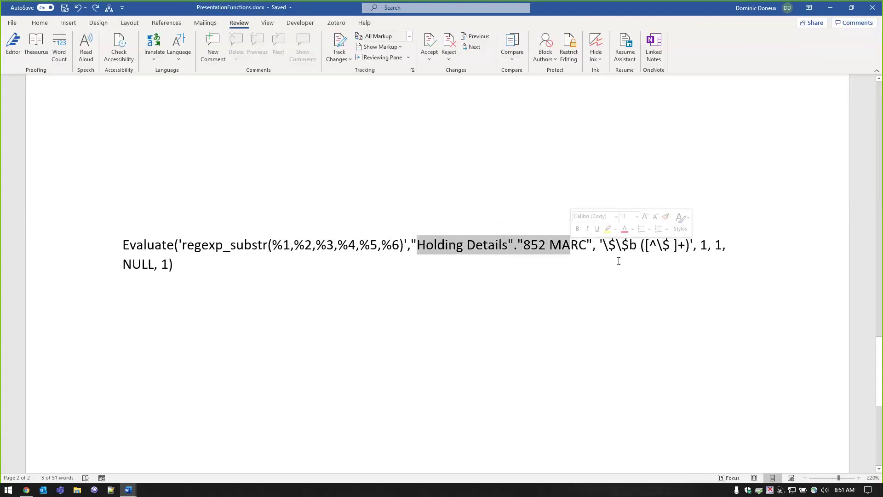
{"action": "key", "text": "End"}
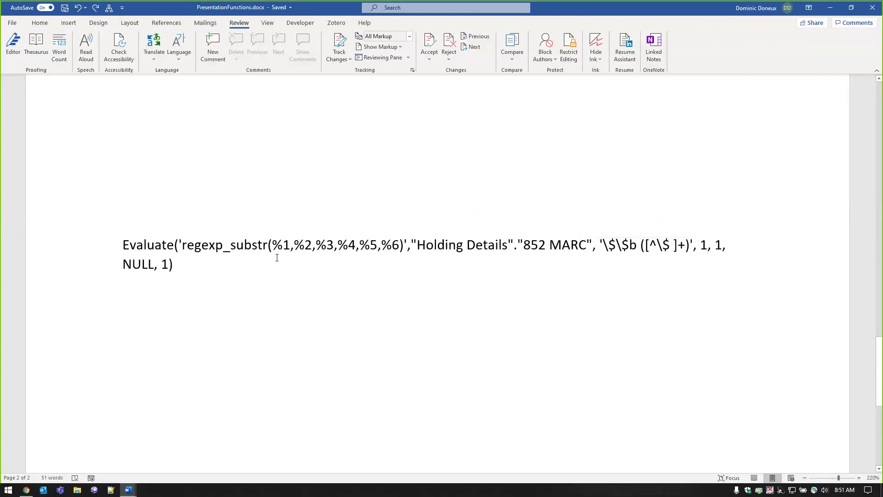
- Highlight the %1 placeholder in the Evaluate formula, then the regexp_substr syntax line with its source_char, pattern and optional parameters
{"action": "left_click_drag", "start_coordinate": [268, 246], "coordinate": [290, 253]}
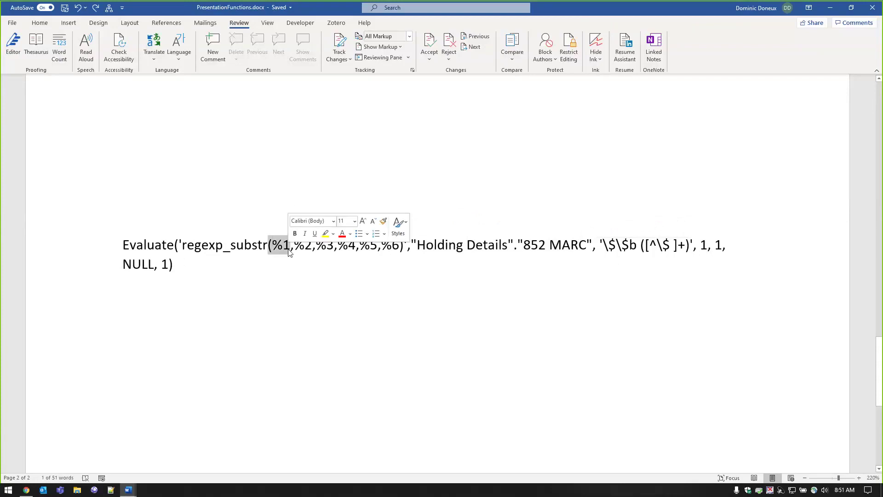
{"action": "scroll", "coordinate": [298, 247], "scroll_direction": "up", "scroll_amount": 15}
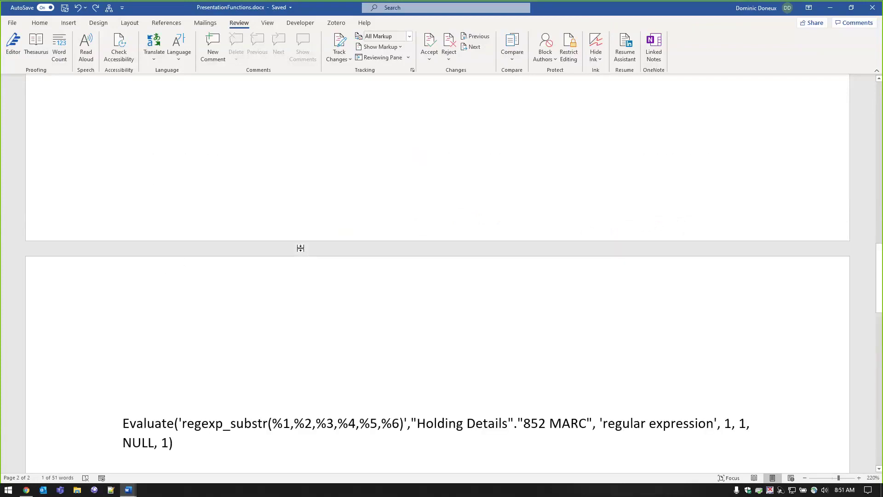
{"action": "scroll", "coordinate": [301, 248], "scroll_direction": "down", "scroll_amount": 5}
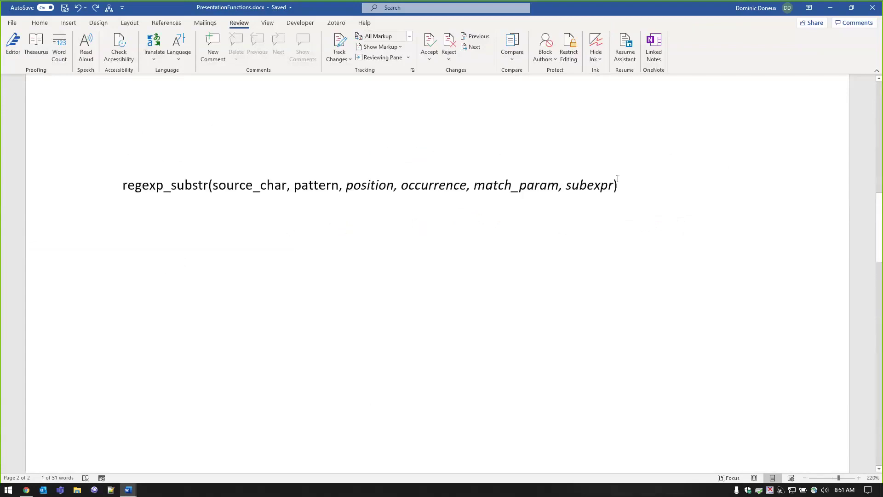
{"action": "left_click", "coordinate": [89, 197]}
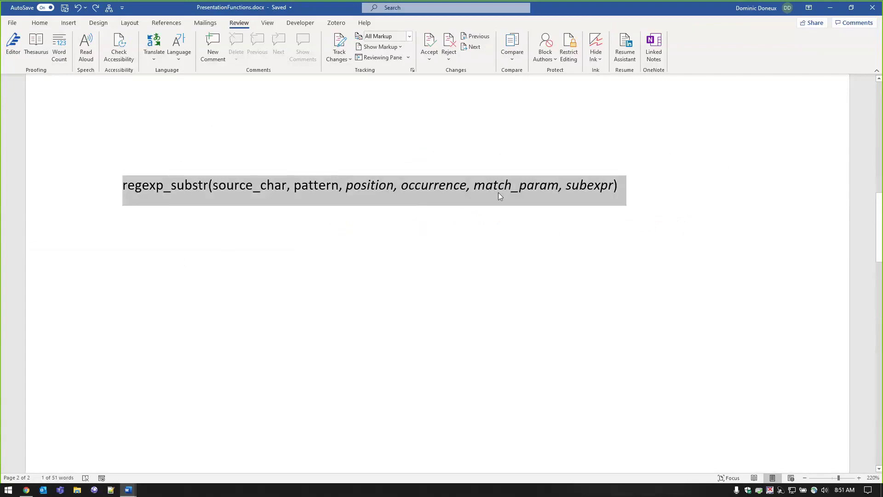
{"action": "left_click", "coordinate": [498, 192]}
{"action": "left_click", "coordinate": [137, 192]}
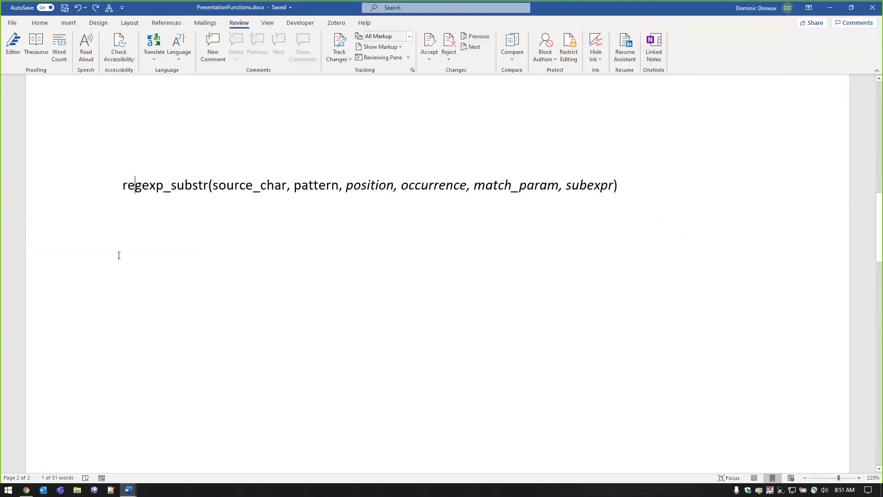
{"action": "left_click", "coordinate": [213, 185]}
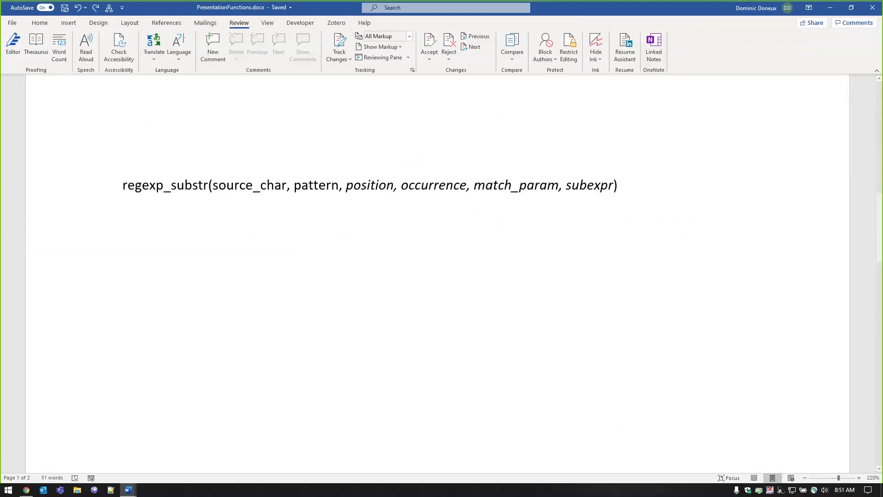
- Switch to Chrome and review source_char and pattern in Oracle's REGEXP_SUBSTR documentation, consulting the Oracle Regular Expression Support page
{"action": "left_click", "coordinate": [25, 491]}
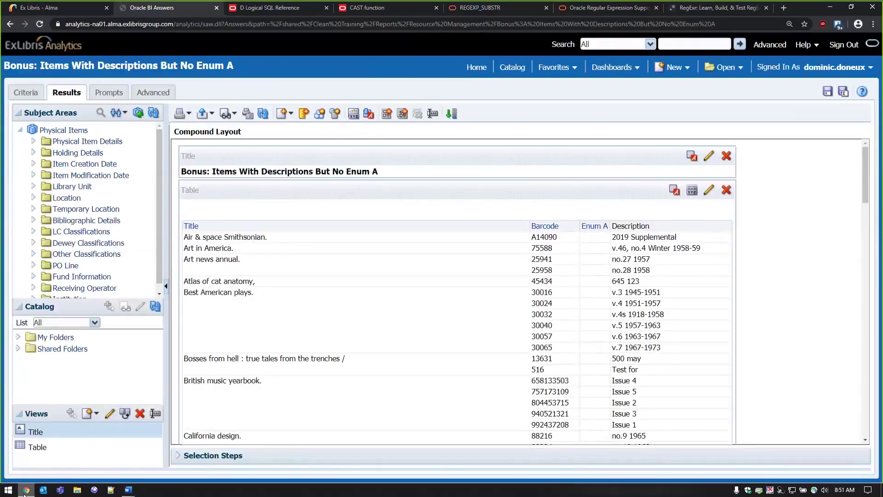
{"action": "left_click", "coordinate": [534, 6]}
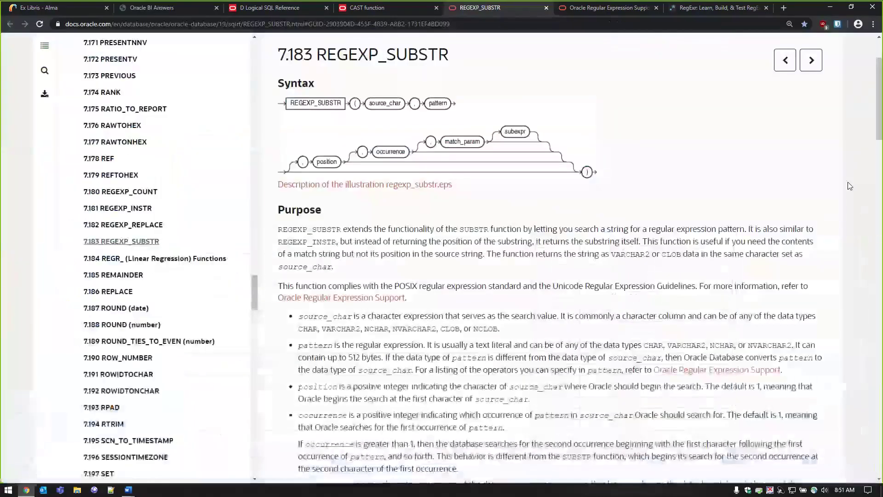
{"action": "middle_click", "coordinate": [500, 319]}
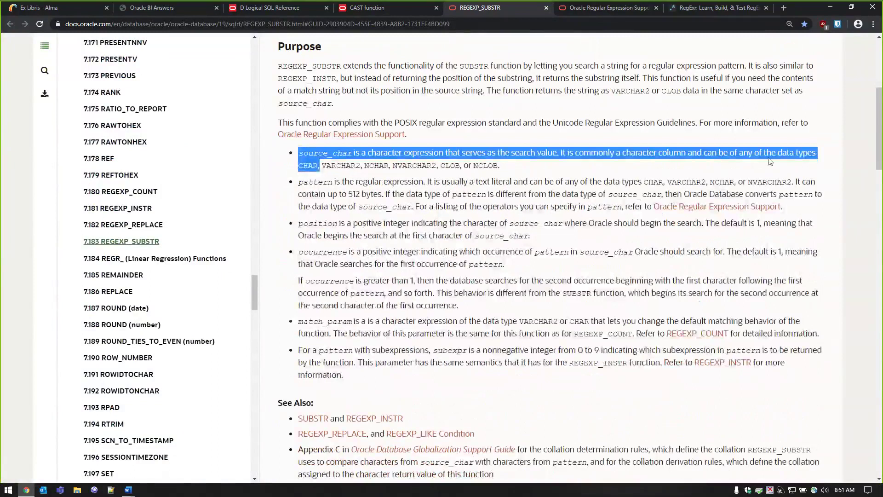
{"action": "left_click", "coordinate": [832, 171]}
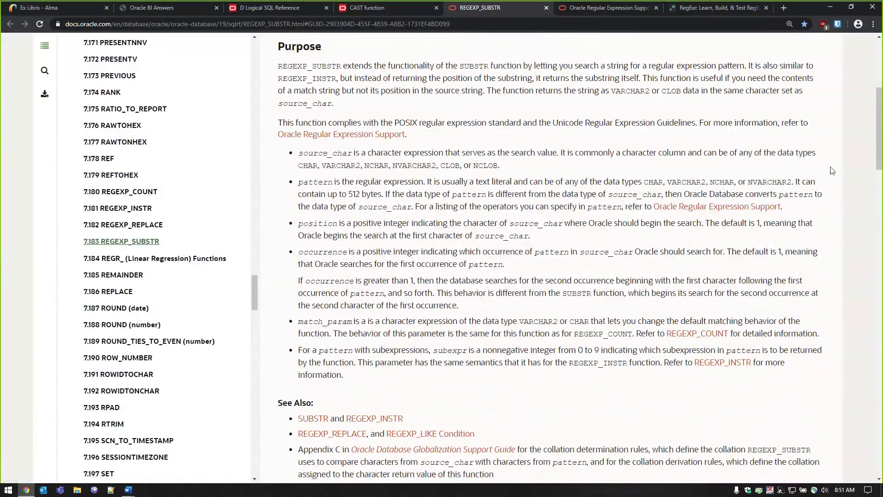
{"action": "scroll", "coordinate": [832, 171], "scroll_direction": "up", "scroll_amount": 2}
{"action": "left_click_drag", "start_coordinate": [368, 245], "coordinate": [433, 245]}
{"action": "left_click", "coordinate": [441, 244]}
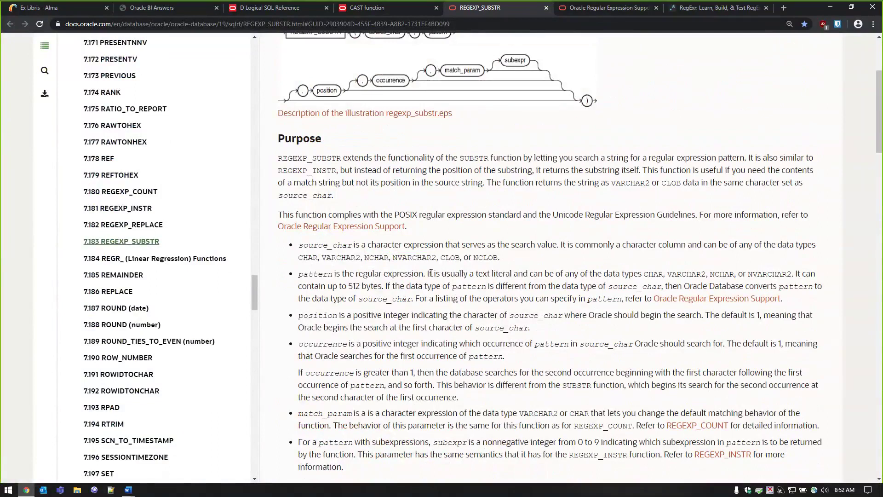
{"action": "scroll", "coordinate": [435, 271], "scroll_direction": "up", "scroll_amount": 1}
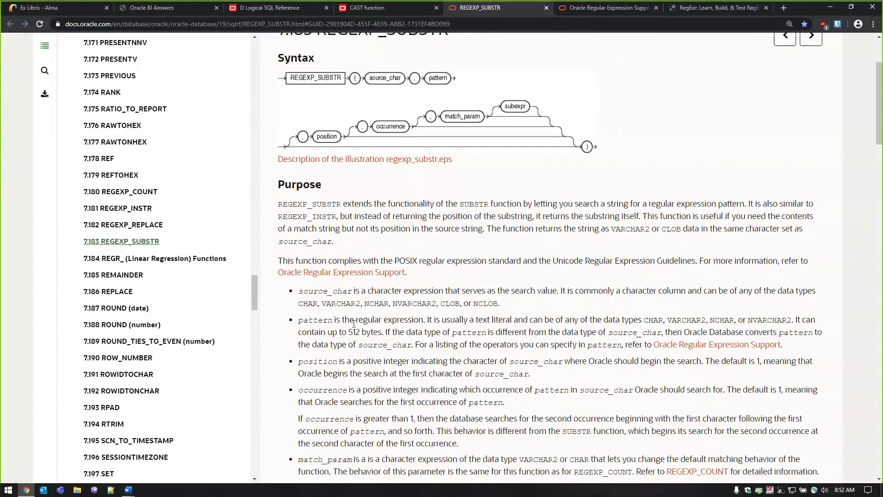
{"action": "left_click", "coordinate": [618, 10]}
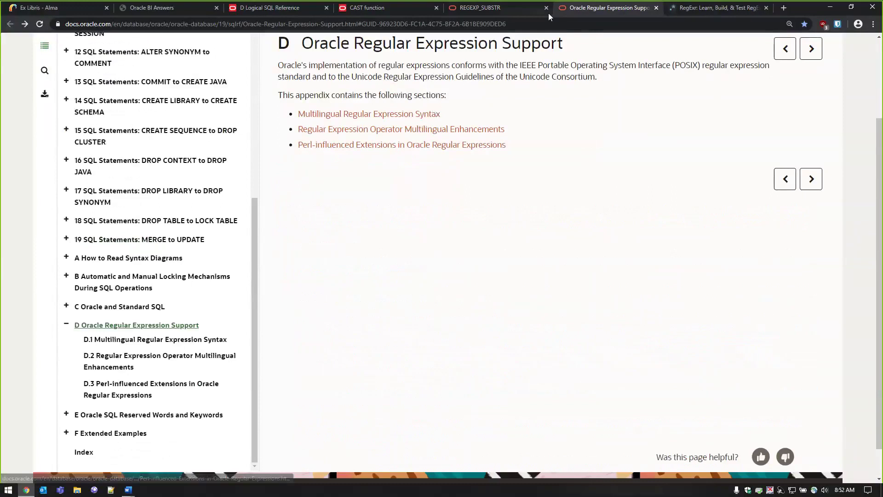
{"action": "left_click", "coordinate": [519, 15]}
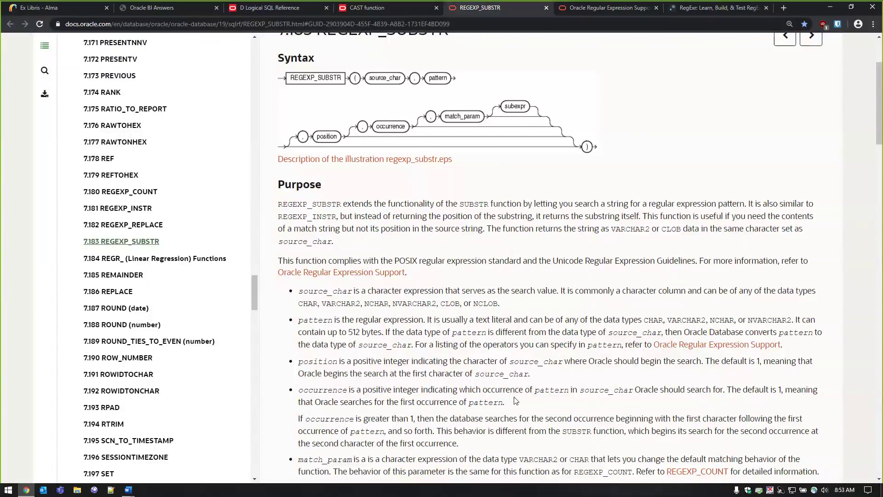
- Open the REGEXP_COUNT reference linked from the match_param description and highlight its 'i' option for case-insensitive matching
{"action": "scroll", "coordinate": [515, 400], "scroll_direction": "down", "scroll_amount": 4}
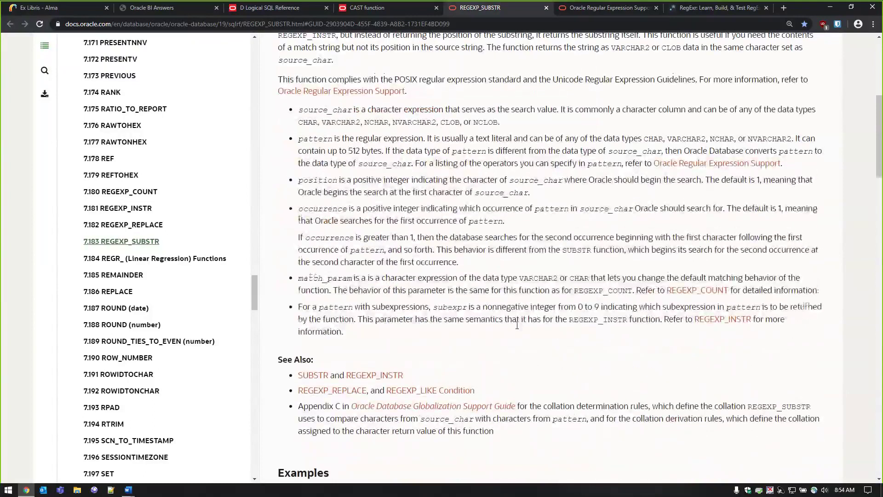
{"action": "scroll", "coordinate": [517, 325], "scroll_direction": "up", "scroll_amount": 1}
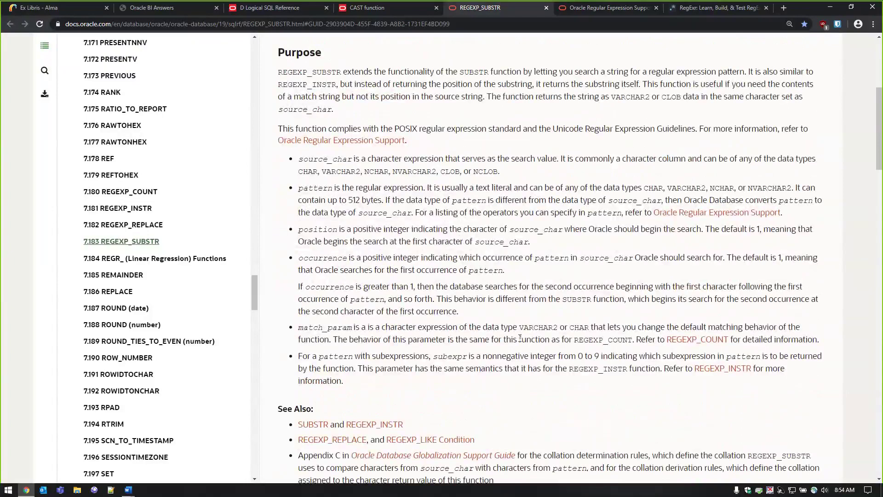
{"action": "scroll", "coordinate": [520, 339], "scroll_direction": "up", "scroll_amount": 2}
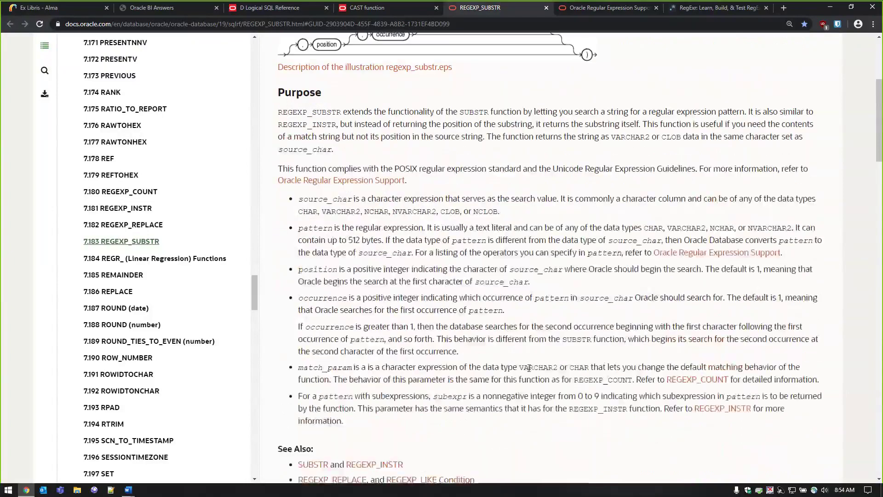
{"action": "middle_click", "coordinate": [671, 428]}
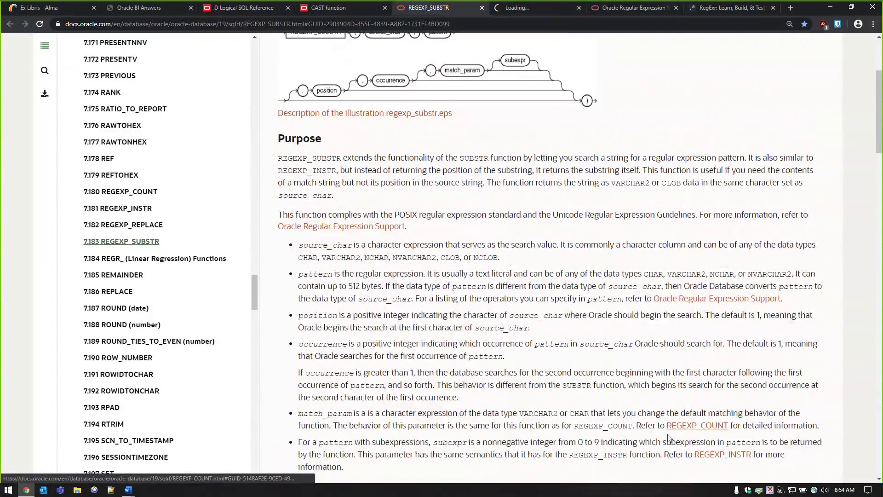
{"action": "left_click", "coordinate": [552, 7]}
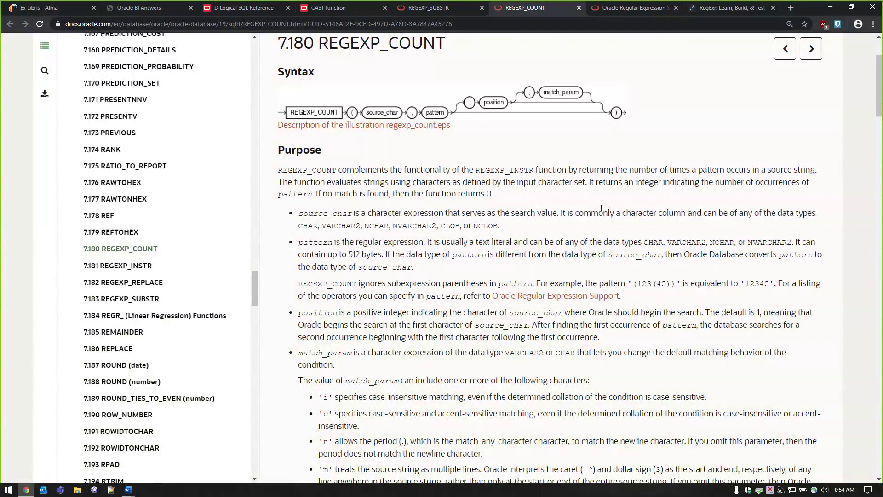
{"action": "scroll", "coordinate": [609, 337], "scroll_direction": "down", "scroll_amount": 4}
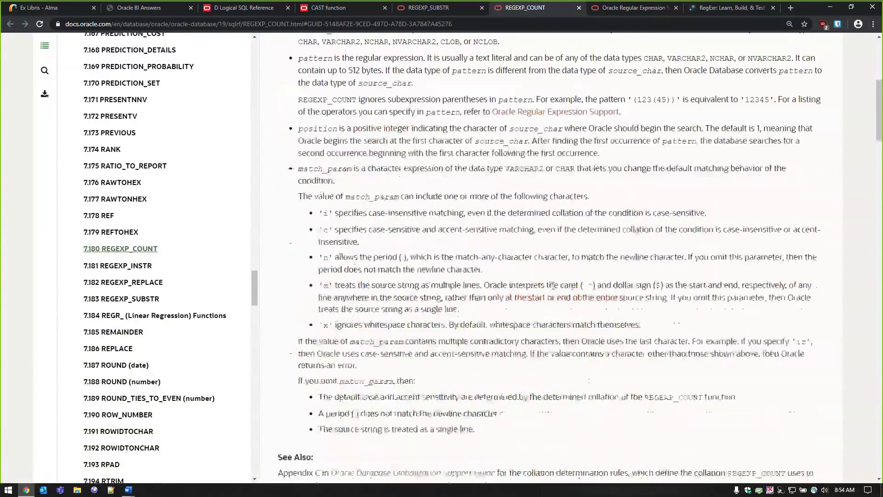
{"action": "left_click_drag", "start_coordinate": [297, 196], "coordinate": [676, 329]}
{"action": "left_click", "coordinate": [364, 256]}
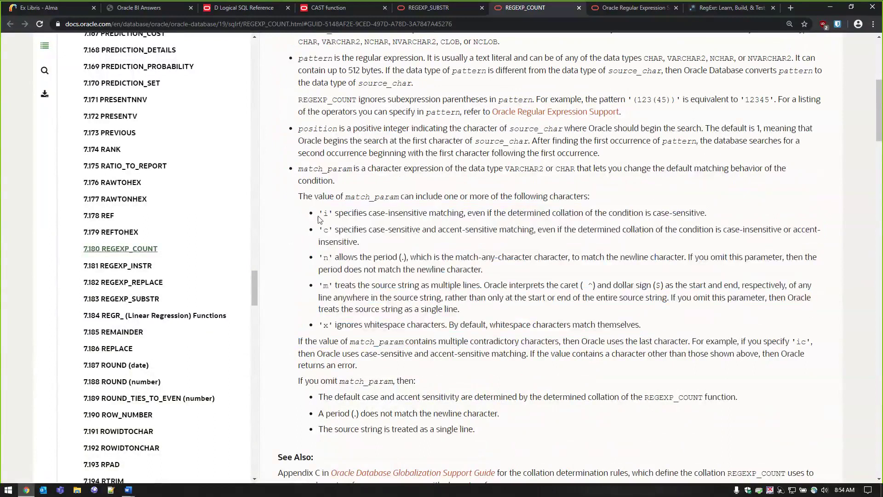
{"action": "left_click_drag", "start_coordinate": [318, 213], "coordinate": [467, 214]}
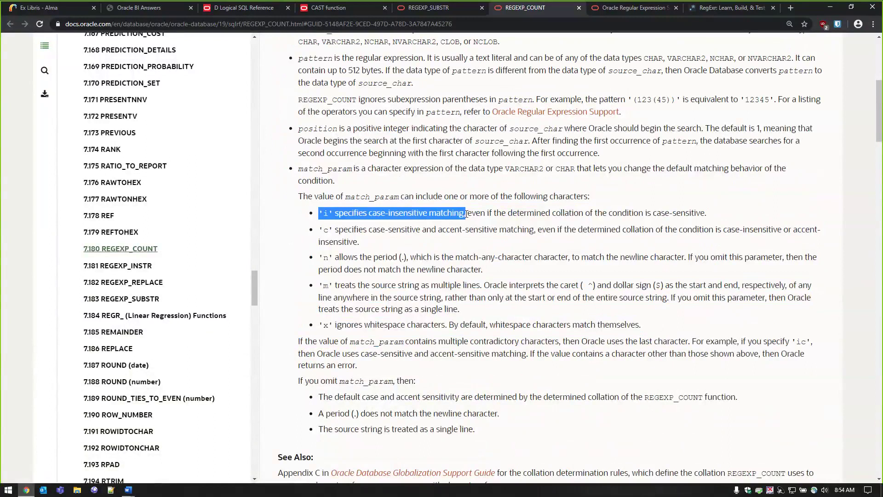
- In RegExr, change the subfield letter c in the expression to the character set [Cc], and return to the REGEXP_COUNT reference
{"action": "left_click", "coordinate": [731, 8]}
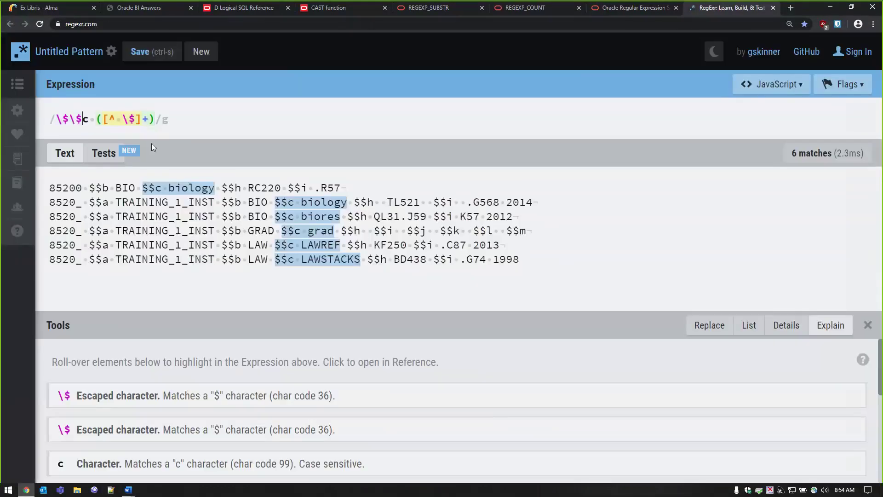
{"action": "type", "text": "[Cc]"}
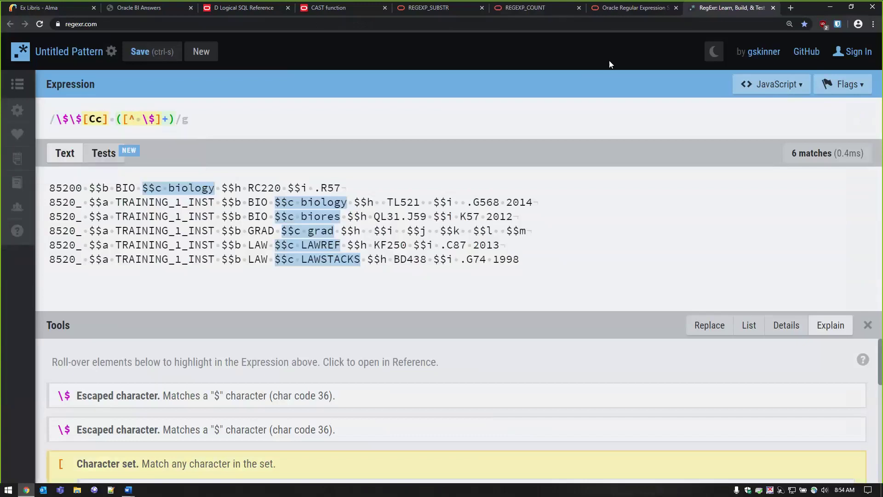
{"action": "left_click", "coordinate": [545, 7]}
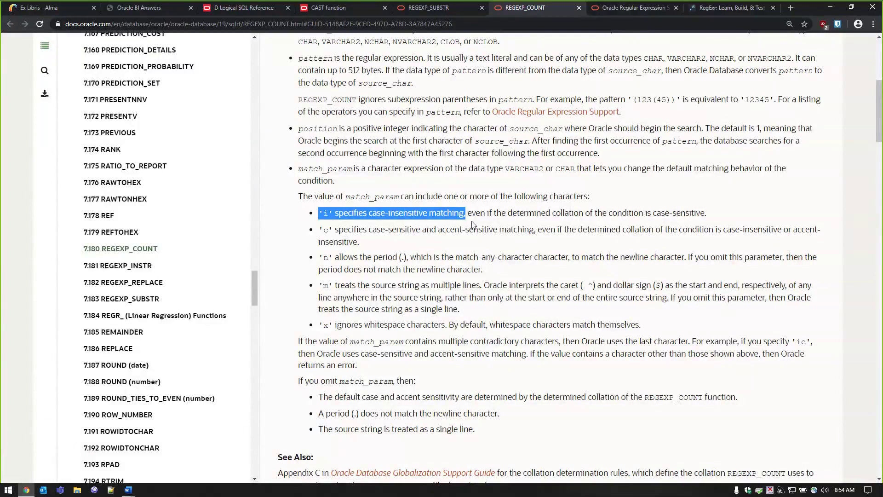
- Switch to PresentationFunctions.docx and replace match_param in the regexp_substr syntax line with 'i'
{"action": "left_click", "coordinate": [127, 490]}
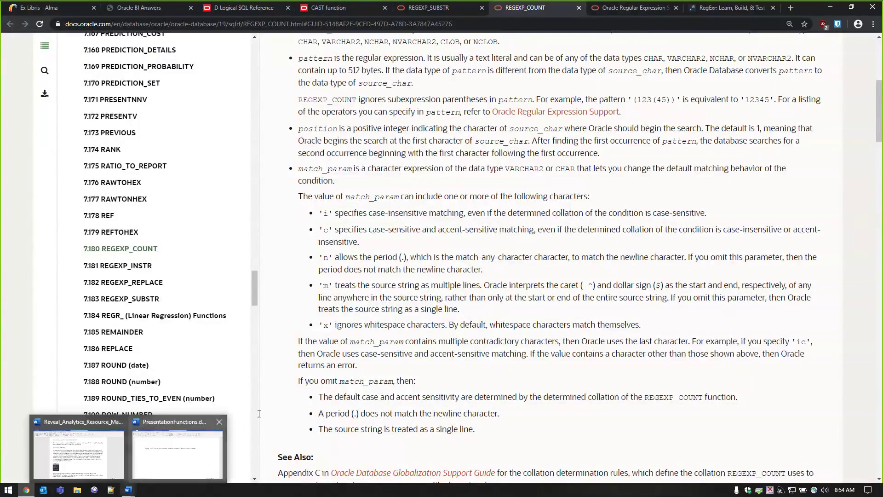
{"action": "left_click", "coordinate": [177, 453]}
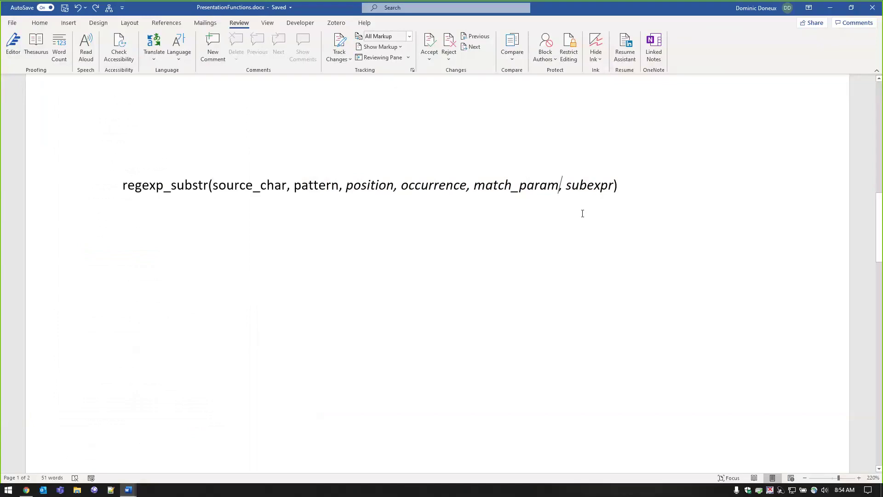
{"action": "key", "text": "shift+Left"}
{"action": "key", "text": "shift+Left"}
{"action": "key", "text": "shift+Left"}
{"action": "key", "text": "shift+Left"}
{"action": "key", "text": "shift+Left"}
{"action": "key", "text": "shift+Left"}
{"action": "key", "text": "shift+Left"}
{"action": "key", "text": "shift+Left"}
{"action": "key", "text": "shift+Left"}
{"action": "key", "text": "shift+Left"}
{"action": "key", "text": "shift+Left"}
{"action": "type", "text": "'i'"}
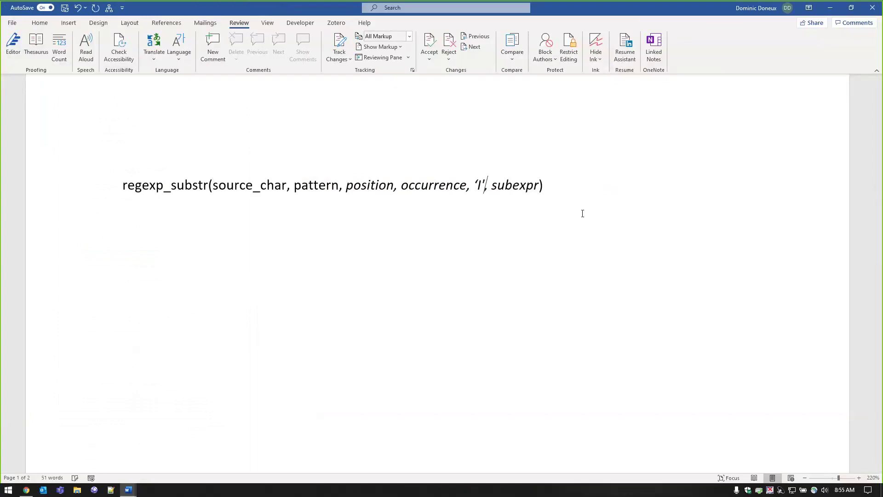
- Set the match parameter in the regexp_substr syntax line to NULL
{"action": "key", "text": "shift+Left"}
{"action": "key", "text": "shift+Left"}
{"action": "key", "text": "shift+Left"}
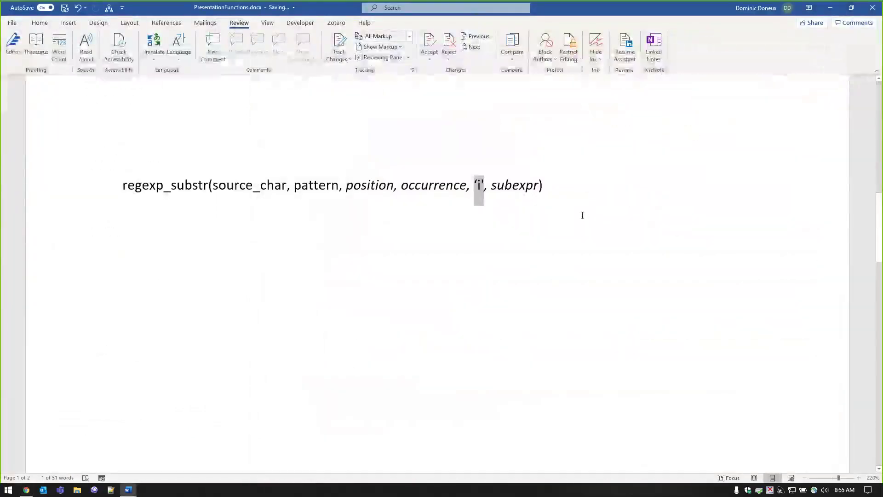
{"action": "type", "text": "NULL"}
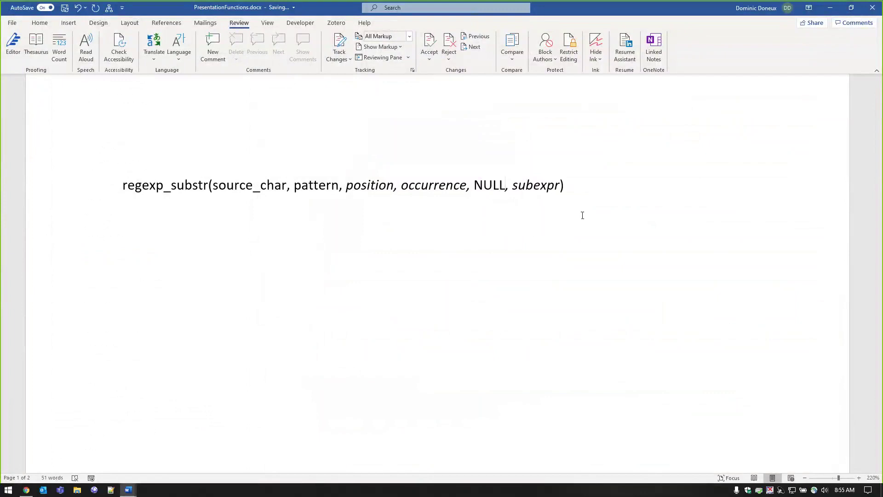
- Review the subexpr parameter in the REGEXP_SUBSTR documentation in Chrome, and return to the Bonus report in Oracle BI Answers
{"action": "key", "text": "alt+Tab"}
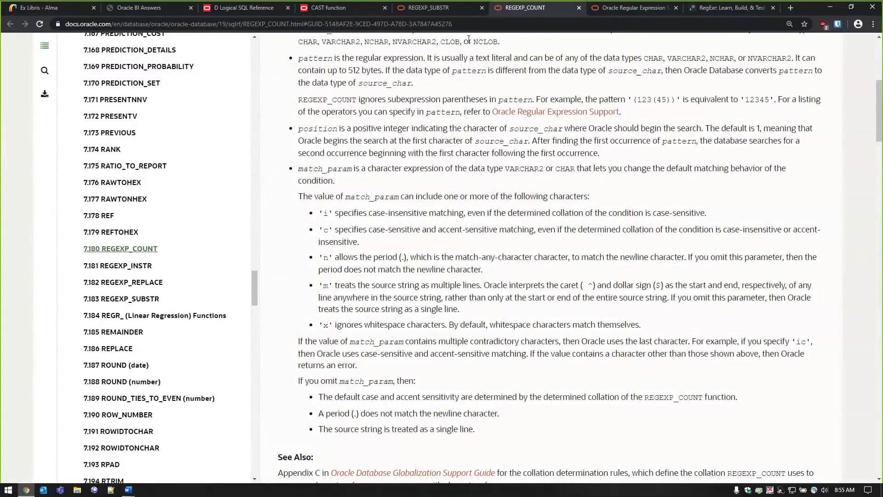
{"action": "key", "text": "ctrl+shift+Tab"}
{"action": "triple_click", "coordinate": [320, 304]}
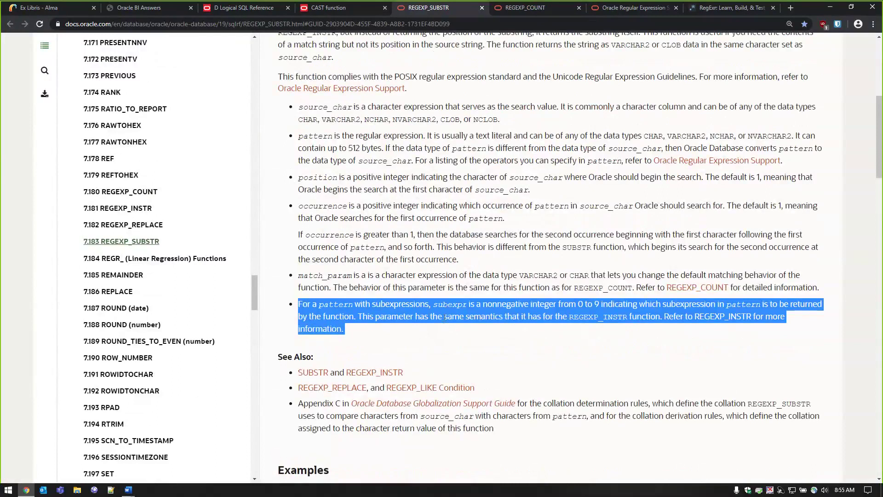
{"action": "left_click", "coordinate": [444, 317]}
{"action": "scroll", "coordinate": [451, 387], "scroll_direction": "up", "scroll_amount": 1}
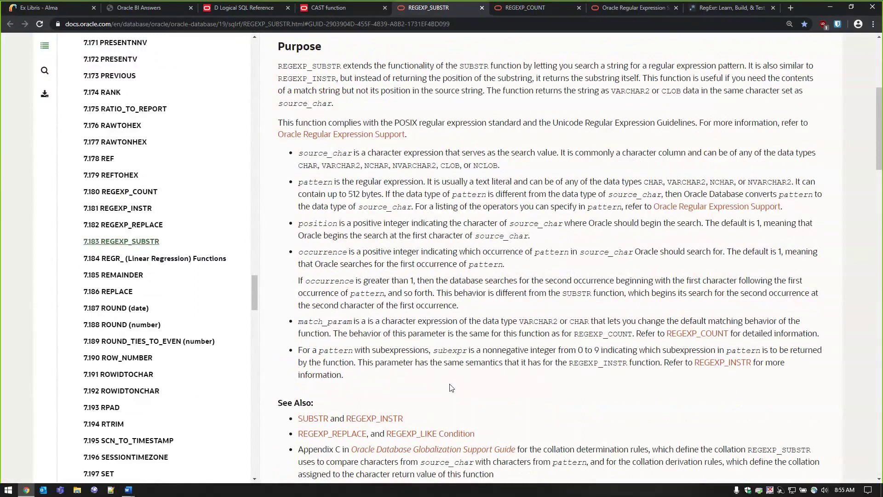
{"action": "scroll", "coordinate": [450, 387], "scroll_direction": "up", "scroll_amount": 2}
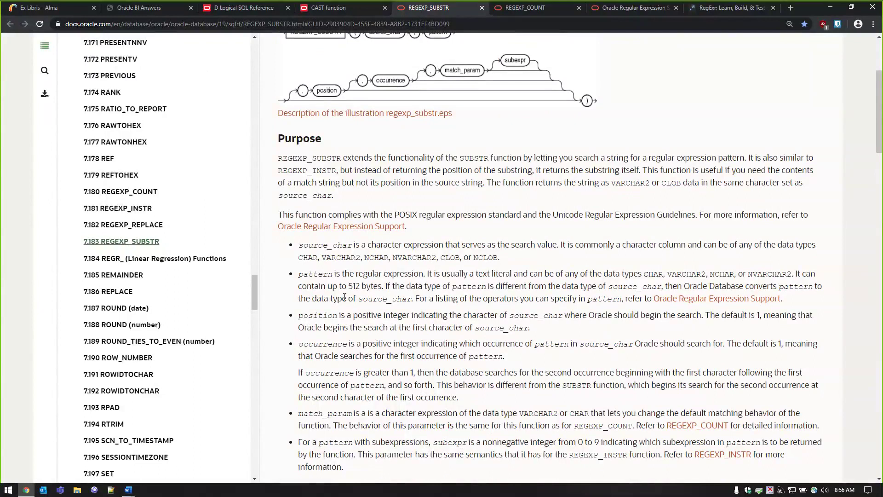
{"action": "left_click", "coordinate": [149, 7]}
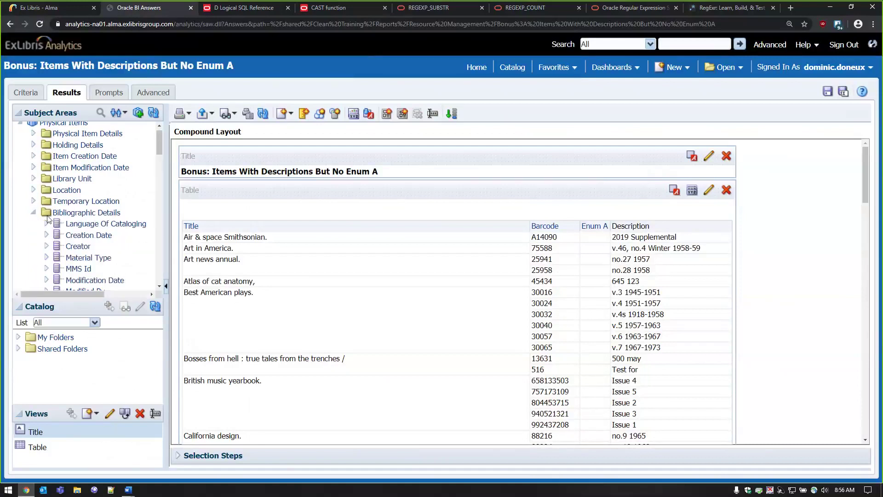
- Add the Network Number column from Bibliographic Details to the Bonus report's results table
{"action": "scroll", "coordinate": [76, 220], "scroll_direction": "down", "scroll_amount": 3}
{"action": "scroll", "coordinate": [73, 219], "scroll_direction": "down", "scroll_amount": 3}
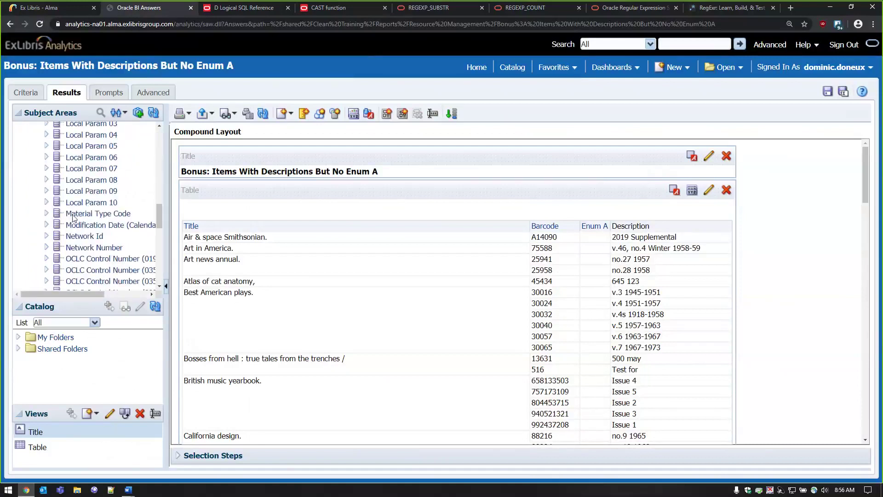
{"action": "double_click", "coordinate": [87, 247]}
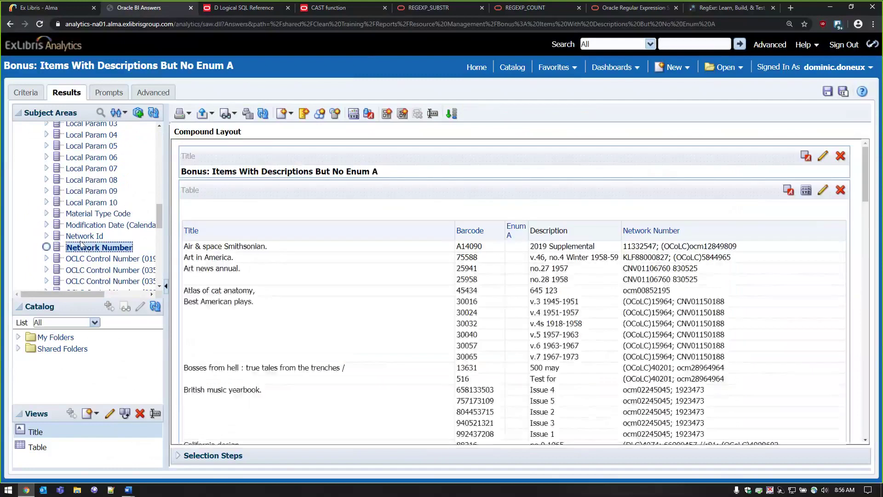
- Examine the Network Number values in the results table, including the California design rows
{"action": "scroll", "coordinate": [734, 269], "scroll_direction": "down", "scroll_amount": 4}
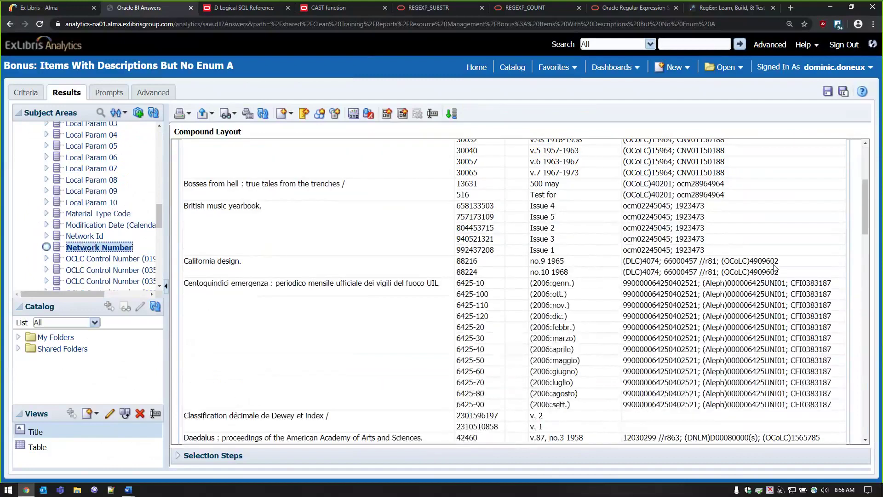
{"action": "left_click", "coordinate": [750, 262]}
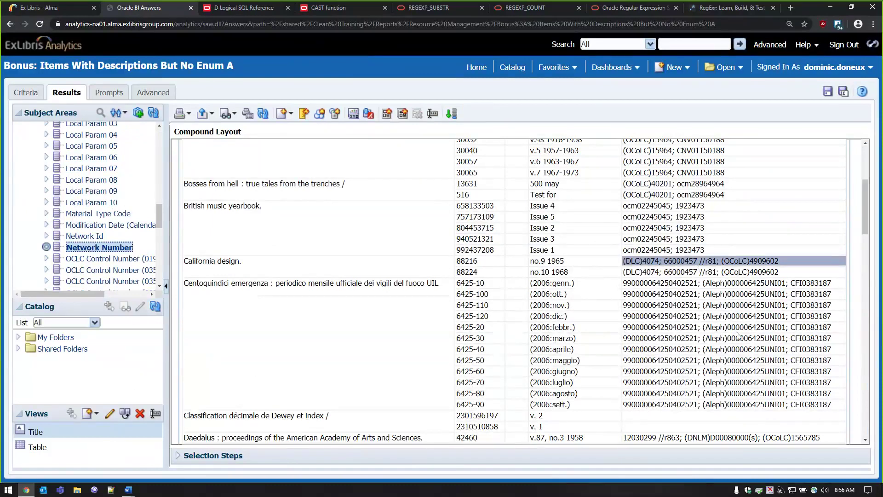
{"action": "scroll", "coordinate": [738, 336], "scroll_direction": "up", "scroll_amount": 2}
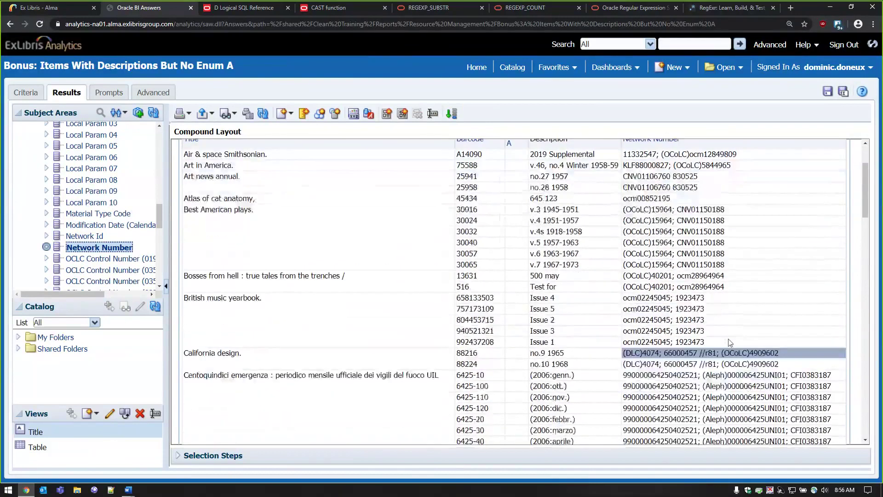
{"action": "scroll", "coordinate": [730, 343], "scroll_direction": "up", "scroll_amount": 1}
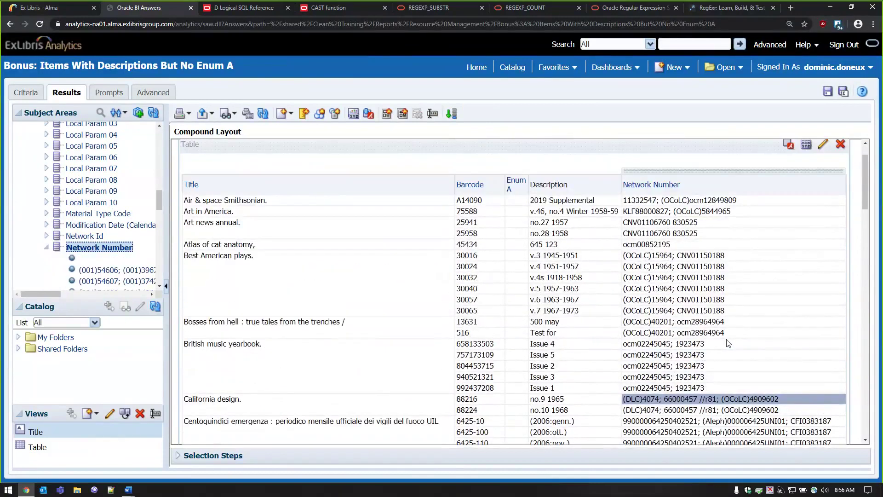
{"action": "scroll", "coordinate": [731, 395], "scroll_direction": "down", "scroll_amount": 1}
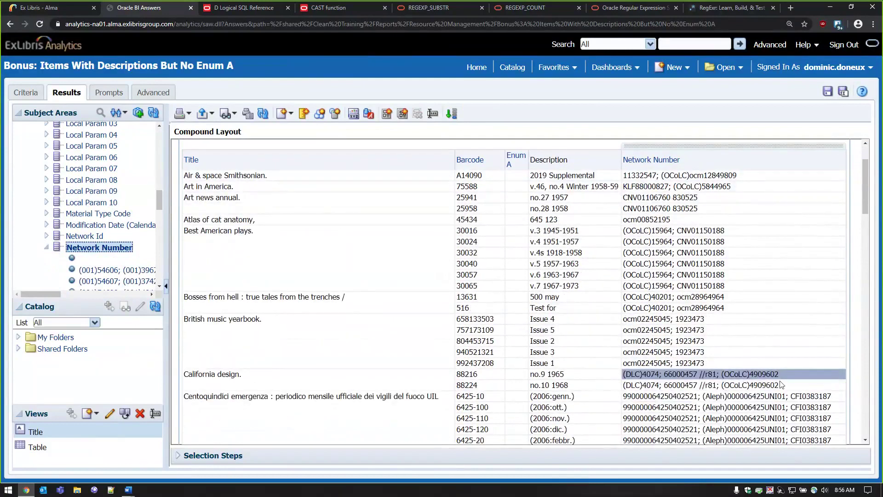
- Widen the Subject Areas pane and add the OCLC Control Number (035a) column to the Bonus report
{"action": "left_click", "coordinate": [47, 248]}
{"action": "scroll", "coordinate": [53, 248], "scroll_direction": "down", "scroll_amount": 1}
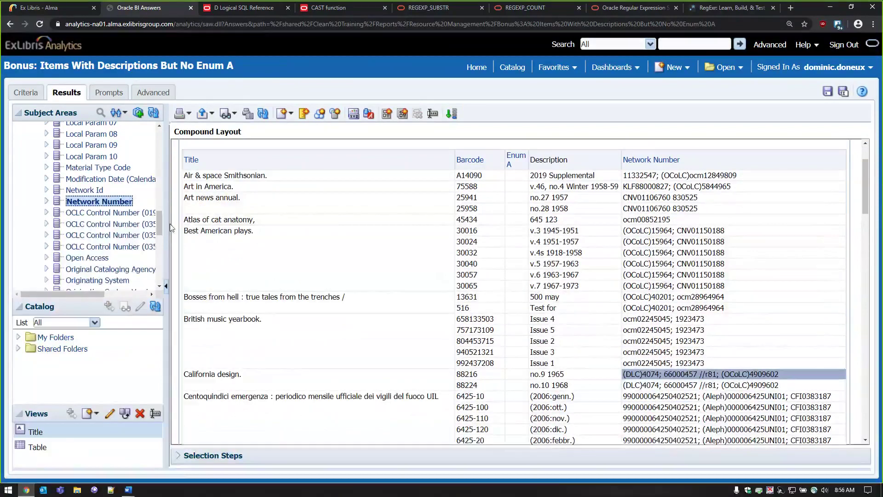
{"action": "left_click_drag", "start_coordinate": [167, 228], "coordinate": [302, 238]}
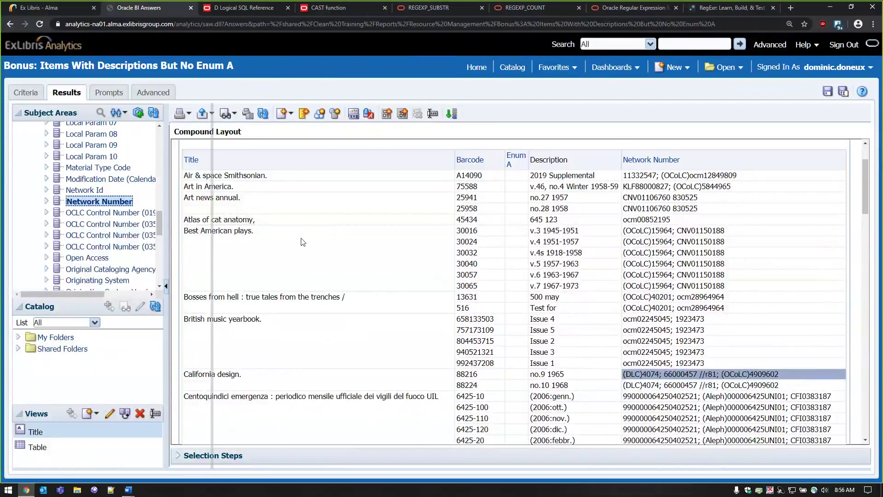
{"action": "left_click", "coordinate": [136, 225]}
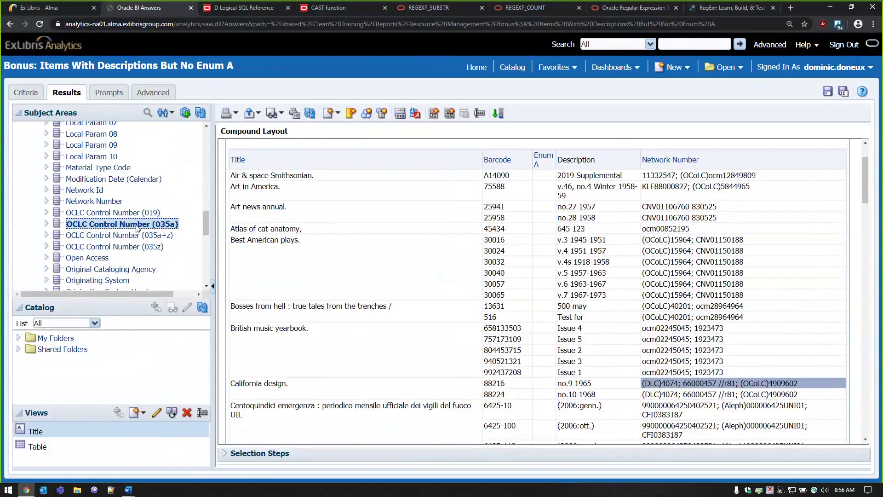
{"action": "left_click", "coordinate": [46, 225]}
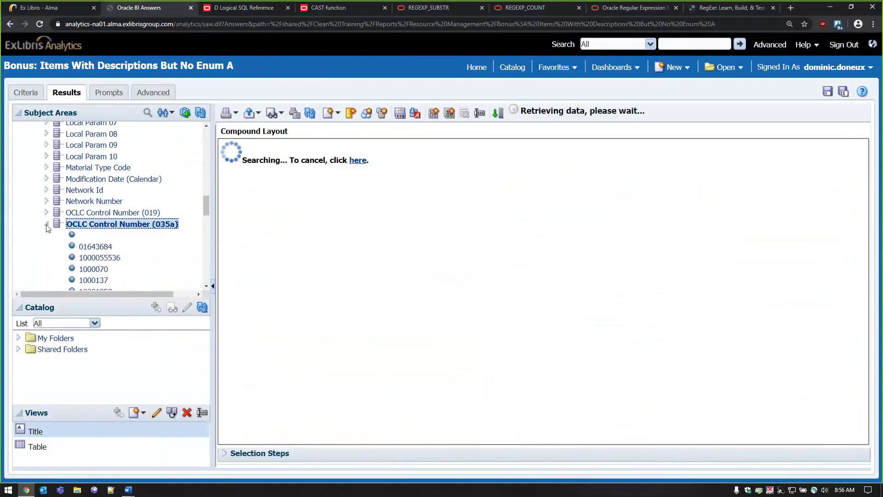
{"action": "left_click", "coordinate": [46, 225]}
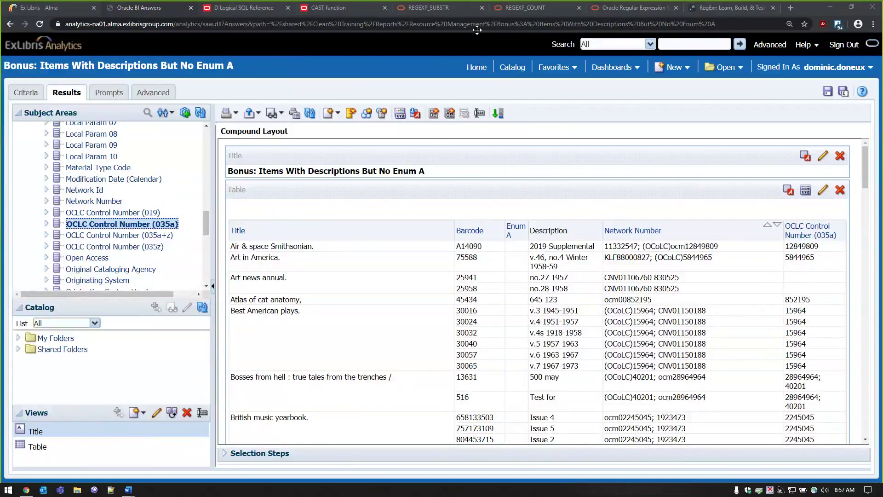
- Return to the catalog and open the criteria of report 2. Items With Volumes By Location for editing
{"action": "left_click", "coordinate": [513, 68]}
{"action": "left_click", "coordinate": [474, 77]}
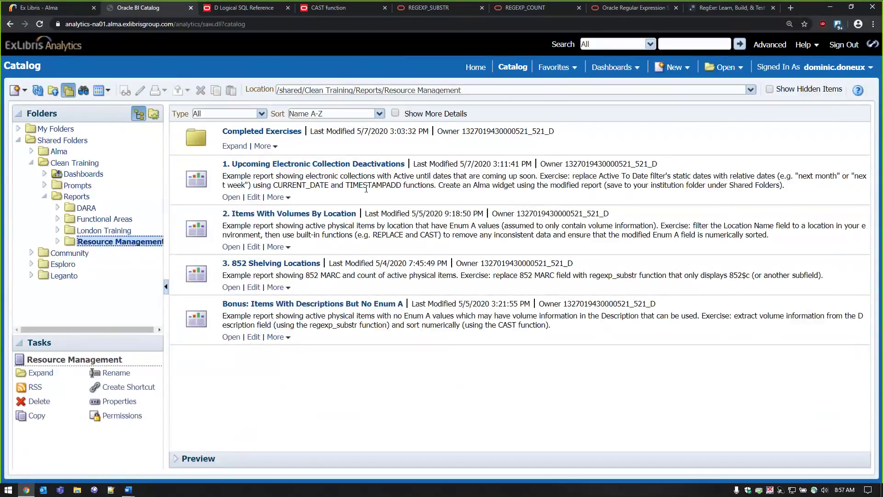
{"action": "left_click", "coordinate": [254, 247]}
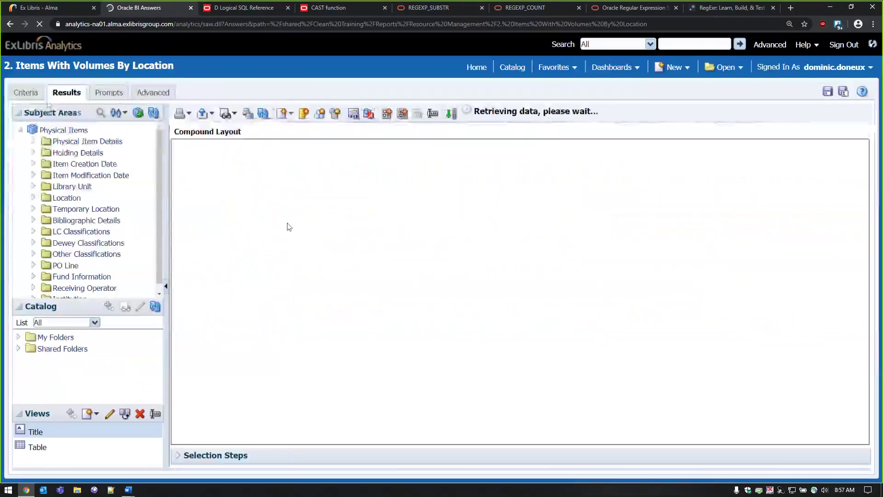
{"action": "left_click", "coordinate": [35, 95]}
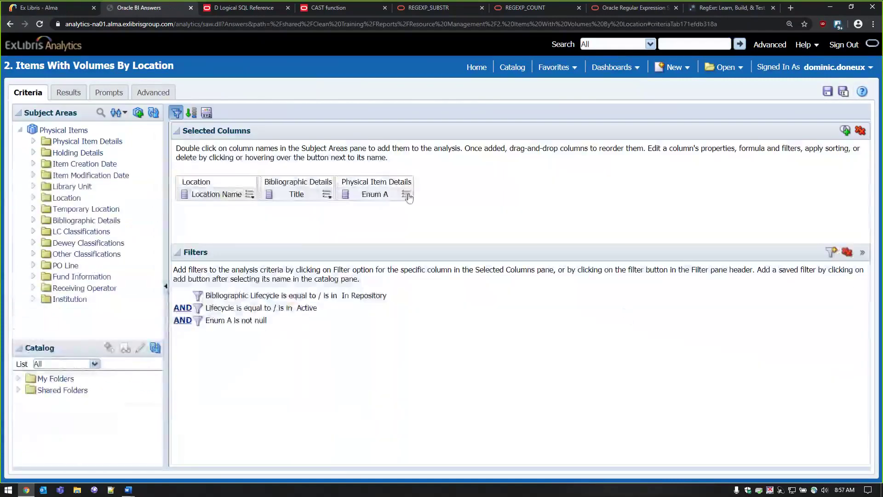
- Wrap the Enum A column's formula in the Replace string function
{"action": "left_click", "coordinate": [406, 194]}
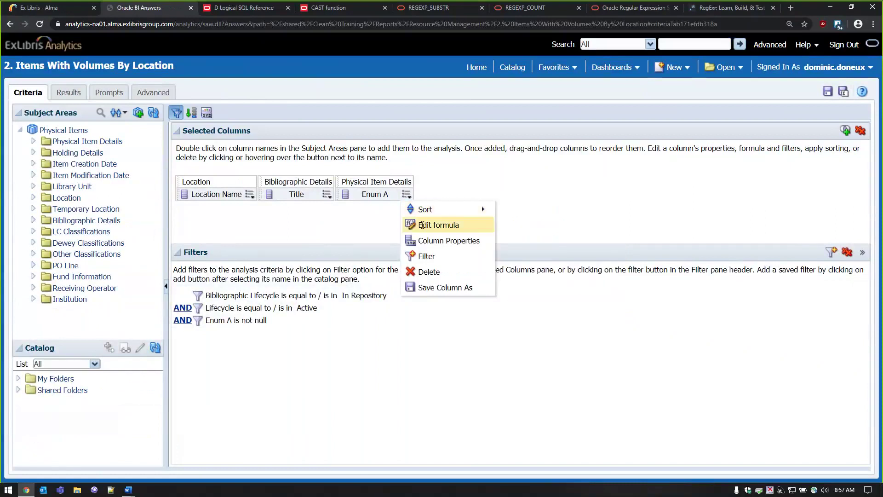
{"action": "left_click", "coordinate": [420, 225]}
{"action": "left_click", "coordinate": [360, 391]}
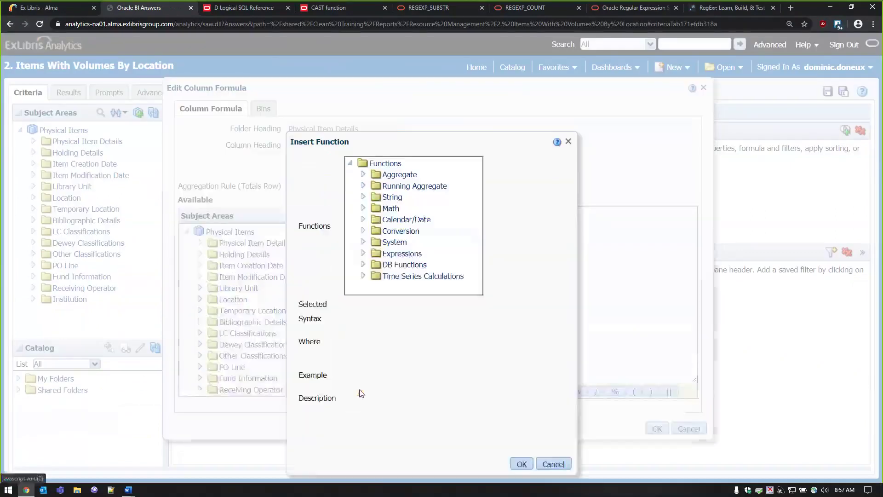
{"action": "left_click", "coordinate": [363, 196]}
{"action": "scroll", "coordinate": [409, 230], "scroll_direction": "down", "scroll_amount": 3}
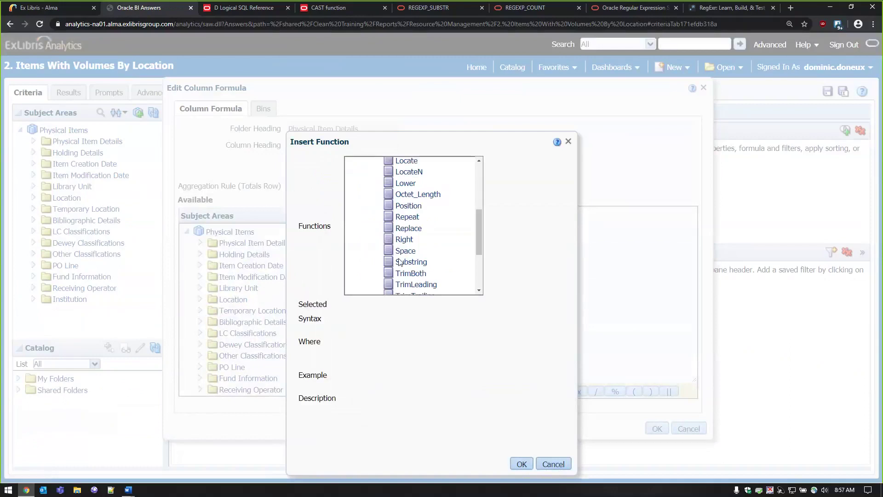
{"action": "double_click", "coordinate": [408, 229]}
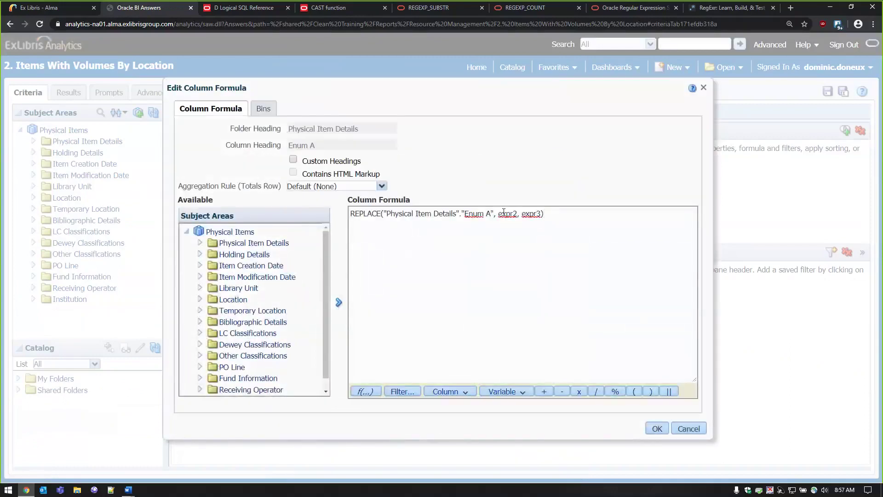
- Set the REPLACE arguments so that 'vol. ' is replaced with an empty string
{"action": "double_click", "coordinate": [504, 213]}
{"action": "type", "text": "'vol."}
{"action": "key", "text": "Right"}
{"action": "key", "text": "Right"}
{"action": "key", "text": "shift+Right"}
{"action": "key", "text": "shift+Right"}
{"action": "key", "text": "shift+Right"}
{"action": "key", "text": "shift+Right"}
{"action": "key", "text": "shift+Right"}
{"action": "type", "text": "''"}
- Nest a second REPLACE around the Enum A reference that substitutes an empty string for 'volume'
{"action": "key", "text": "ctrl+shift+Left"}
{"action": "key", "text": "ctrl+shift+Left"}
{"action": "key", "text": "ctrl+shift+Left"}
{"action": "key", "text": "ctrl+shift+Left"}
{"action": "key", "text": "ctrl+shift+Left"}
{"action": "key", "text": "ctrl+shift+Left"}
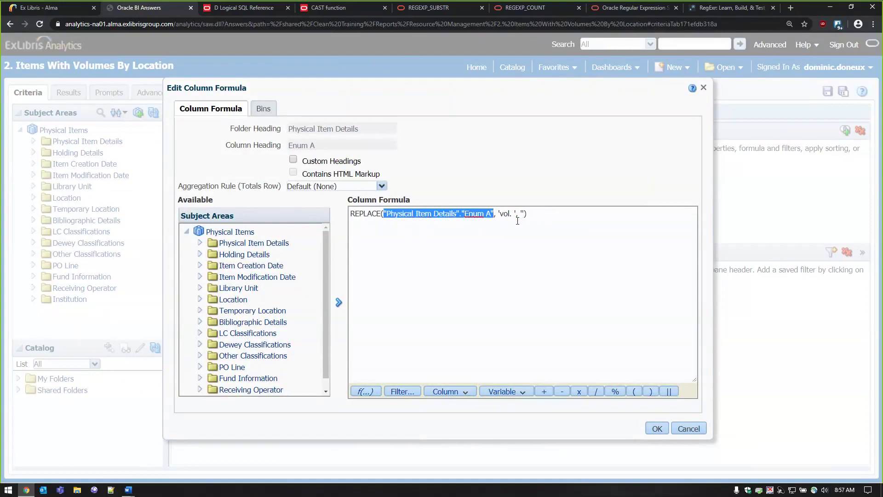
{"action": "left_click", "coordinate": [365, 391]}
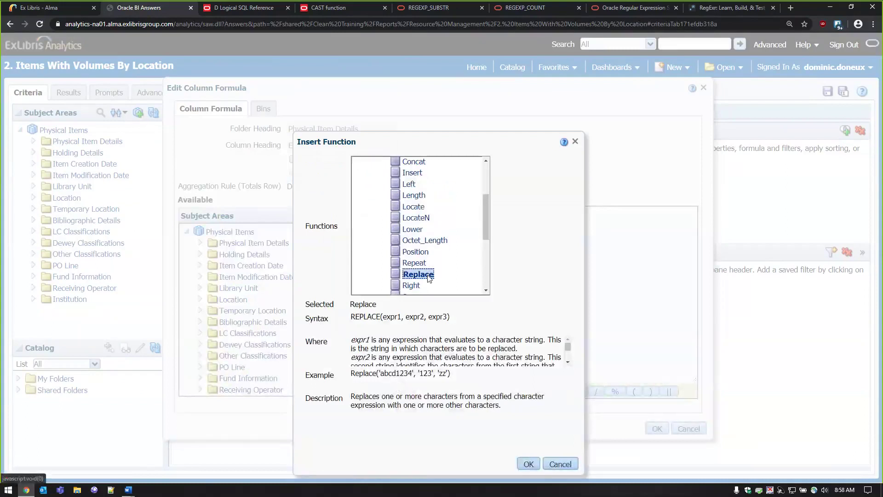
{"action": "double_click", "coordinate": [427, 275]}
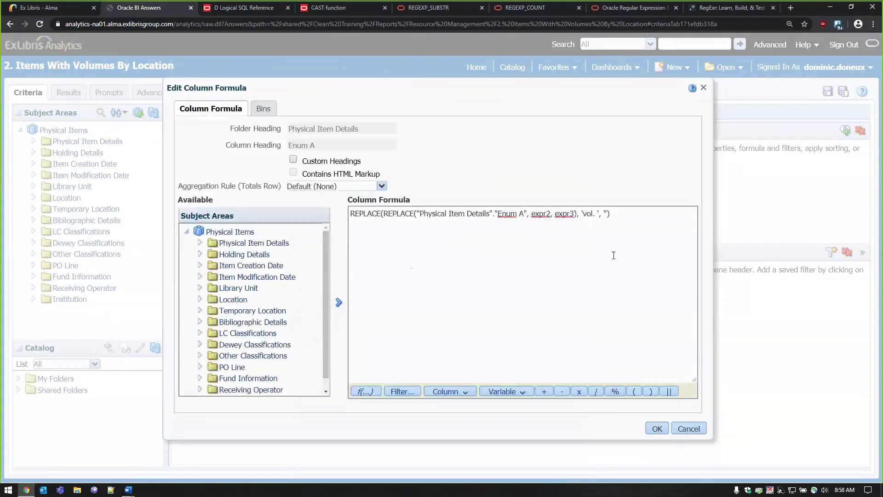
{"action": "double_click", "coordinate": [543, 214]}
{"action": "type", "text": "'volume'"}
{"action": "key", "text": "ctrl+shift+Right"}
{"action": "type", "text": "''"}
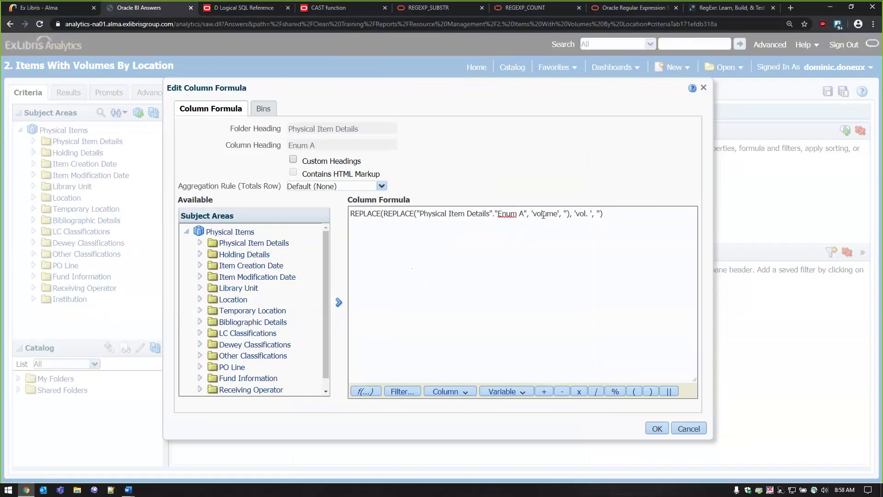
- Nest a third, innermost REPLACE around the Enum A reference that substitutes an empty string for 'V.'
{"action": "left_click", "coordinate": [528, 216]}
{"action": "left_click_drag", "start_coordinate": [527, 216], "coordinate": [420, 215]}
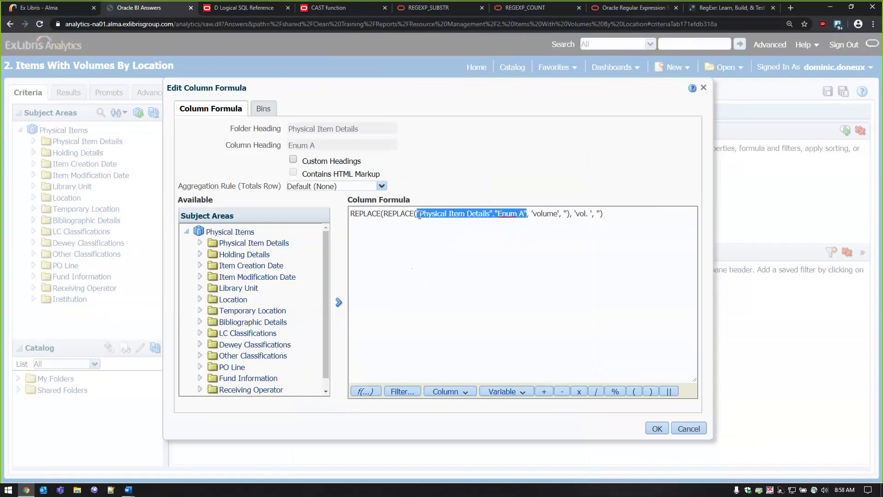
{"action": "left_click", "coordinate": [364, 393]}
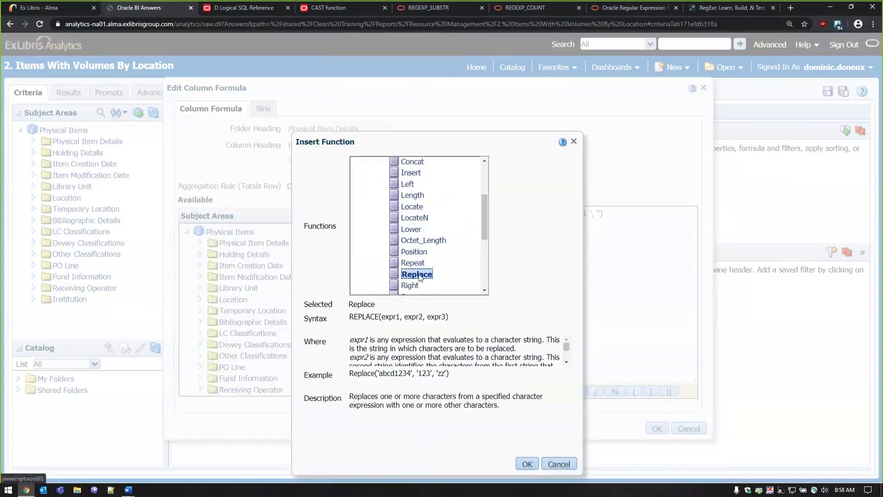
{"action": "double_click", "coordinate": [417, 274]}
{"action": "double_click", "coordinate": [574, 215]}
{"action": "type", "text": "'V.'"}
{"action": "key", "text": "Right"}
{"action": "key", "text": "Right"}
{"action": "key", "text": "ctrl+shift+Right"}
{"action": "type", "text": "''"}
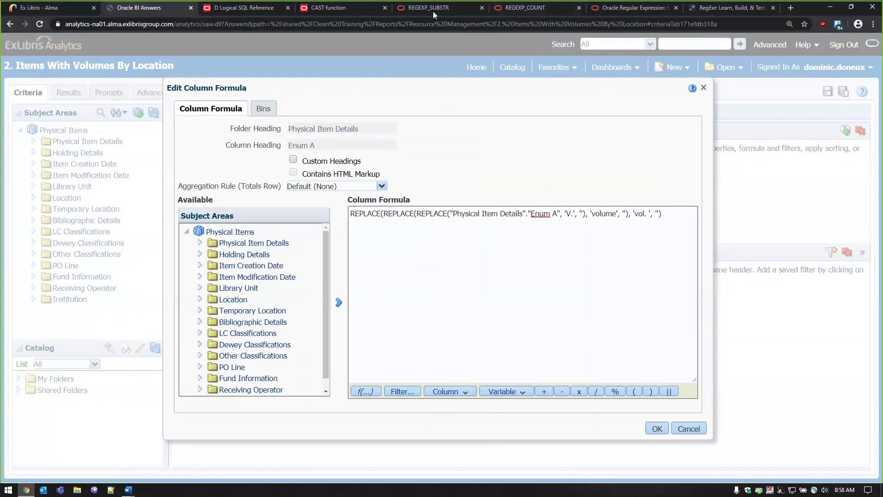
{"action": "left_click", "coordinate": [454, 10]}
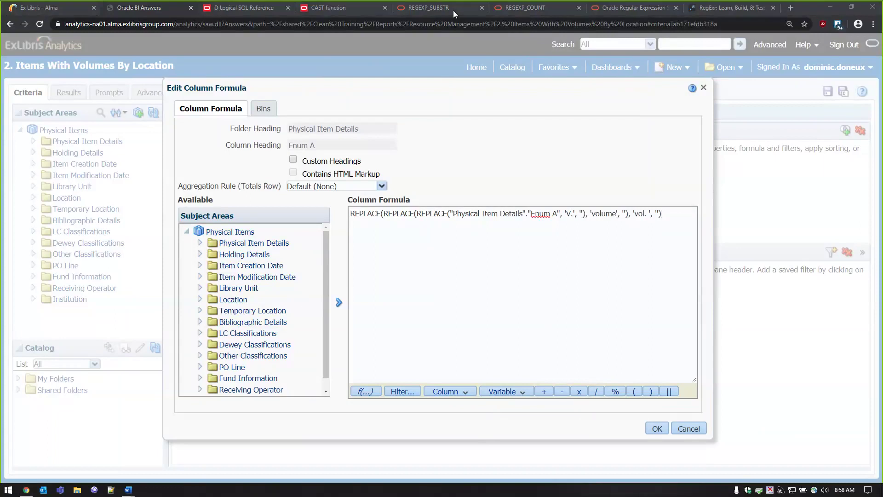